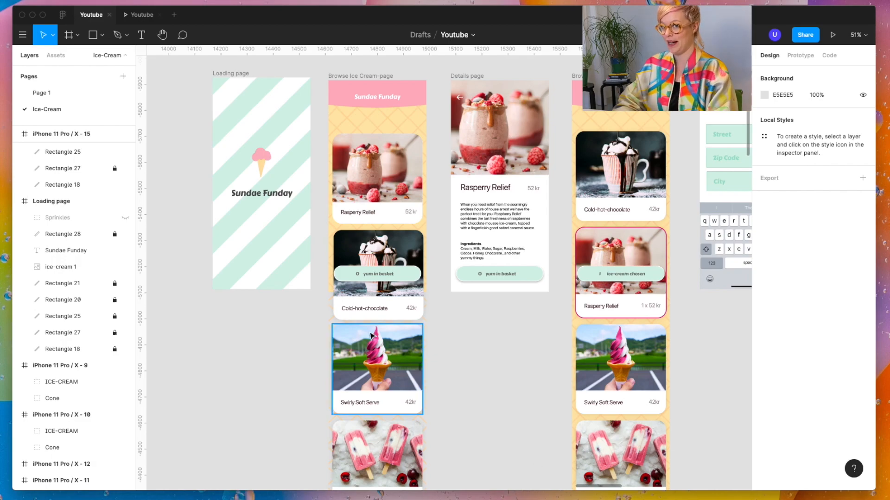
Step: Add a text note above the Loading page reading "Can we add more fun!?"
{"action": "scroll", "coordinate": [378, 370], "scroll_direction": "up", "scroll_amount": 6}
{"action": "scroll", "coordinate": [378, 371], "scroll_direction": "left", "scroll_amount": 3}
{"action": "key", "text": "t"}
{"action": "left_click", "coordinate": [272, 128]}
{"action": "type", "text": "Can"}
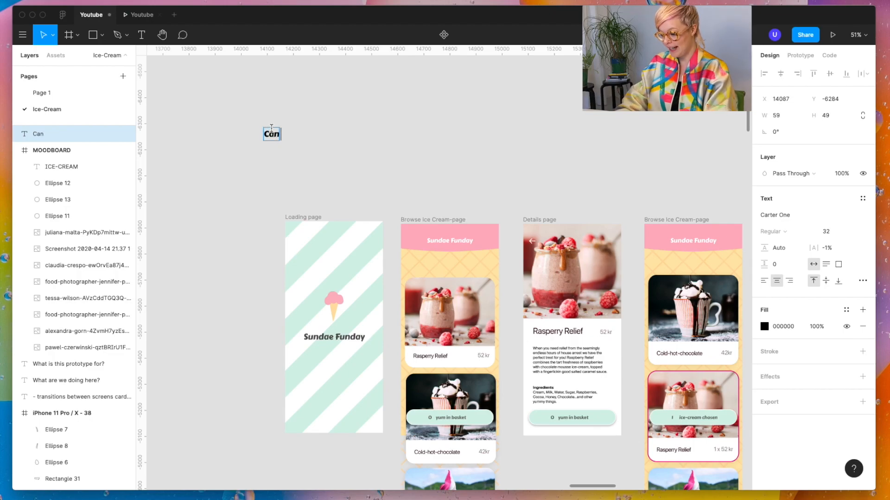
{"action": "type", "text": " we add"}
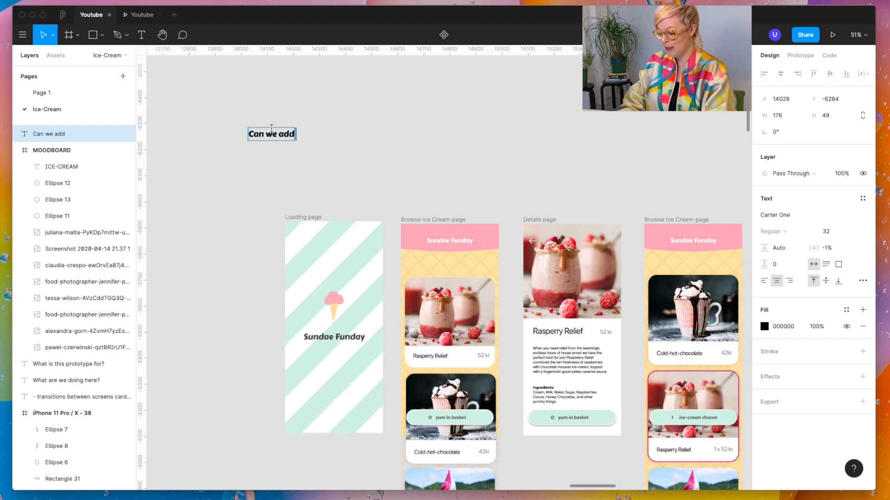
{"action": "type", "text": " more fun!?"}
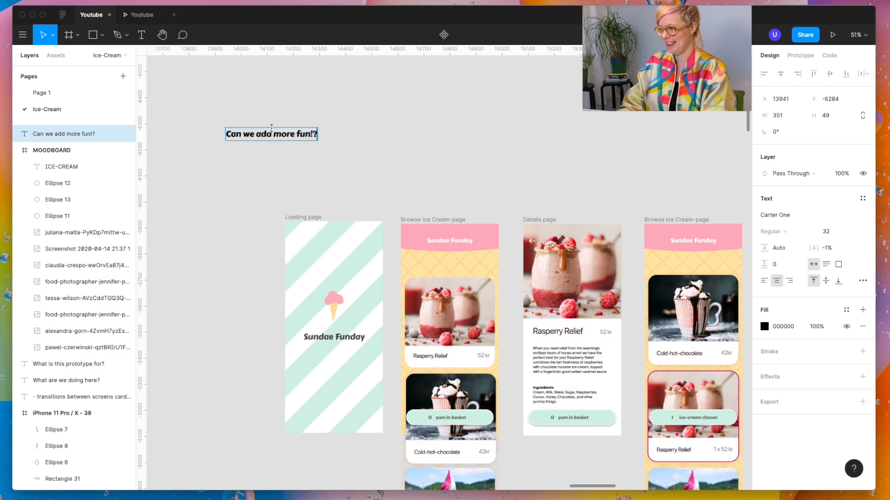
Step: Add a second line to the note reading "Can I declutter the interface?" and finish editing it
{"action": "key", "text": "Return"}
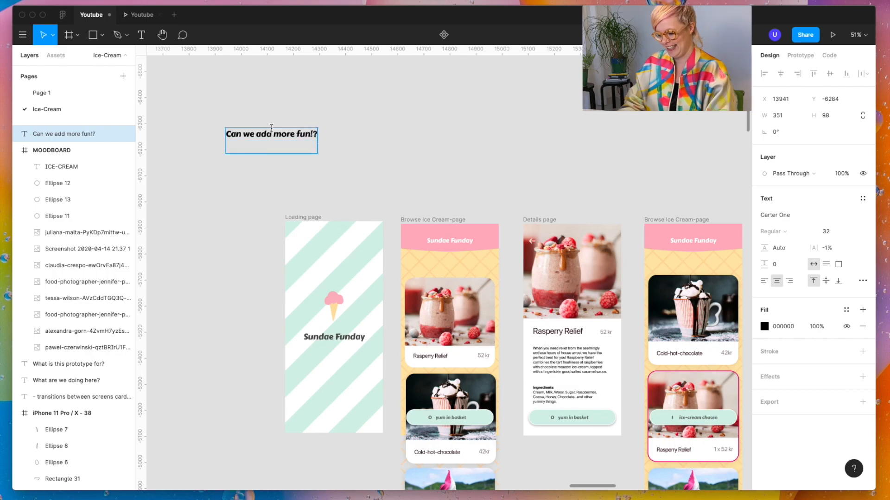
{"action": "type", "text": "Can I"}
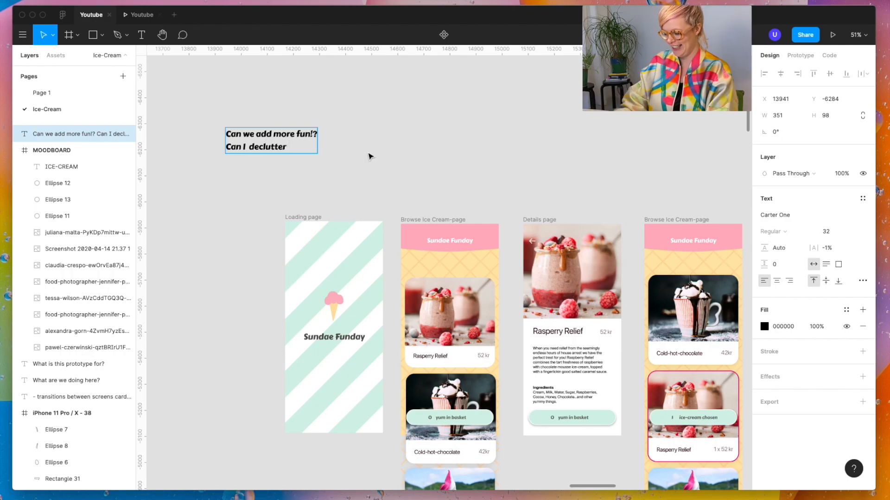
{"action": "type", "text": "declutter the interface?"}
{"action": "key", "text": "Escape"}
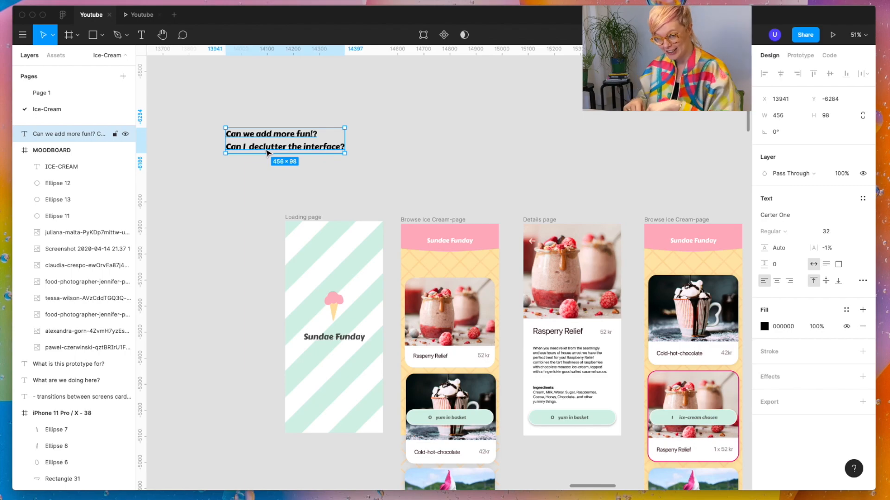
{"action": "left_click", "coordinate": [355, 155]}
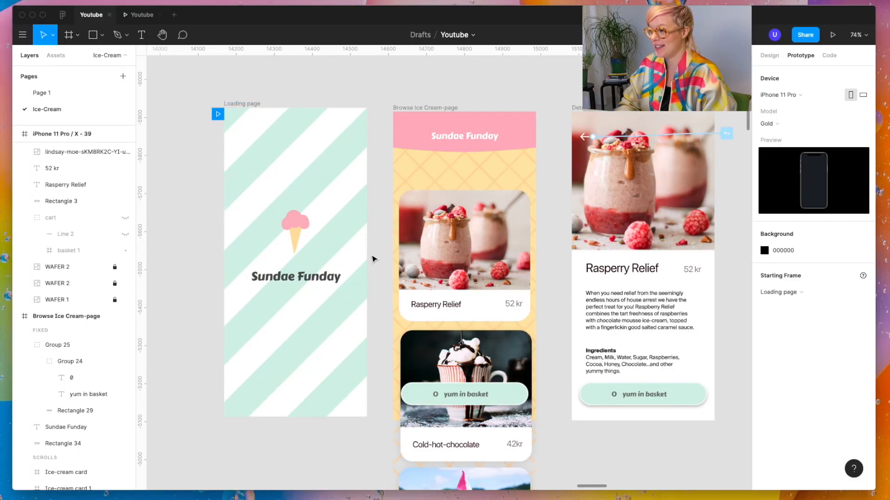
Step: Link the Loading page to the Browse Ice Cream-page in the prototype, triggered After Delay
{"action": "left_click", "coordinate": [361, 258]}
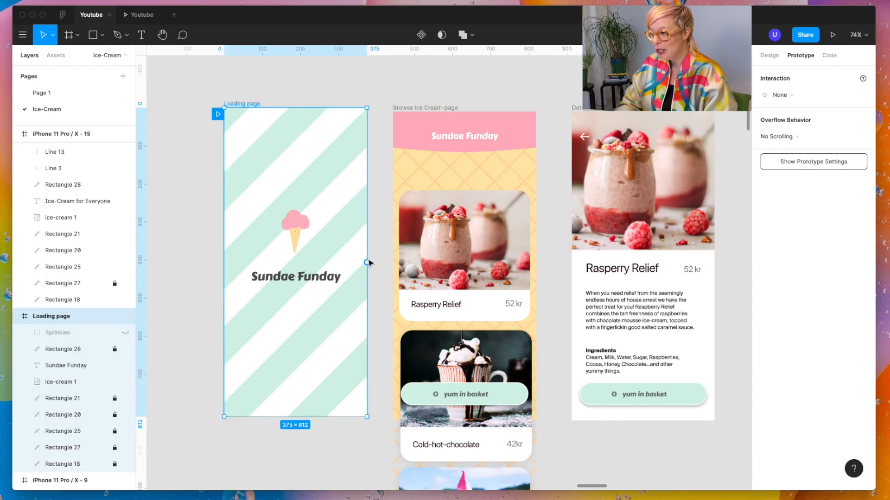
{"action": "left_click_drag", "start_coordinate": [367, 262], "coordinate": [405, 263]}
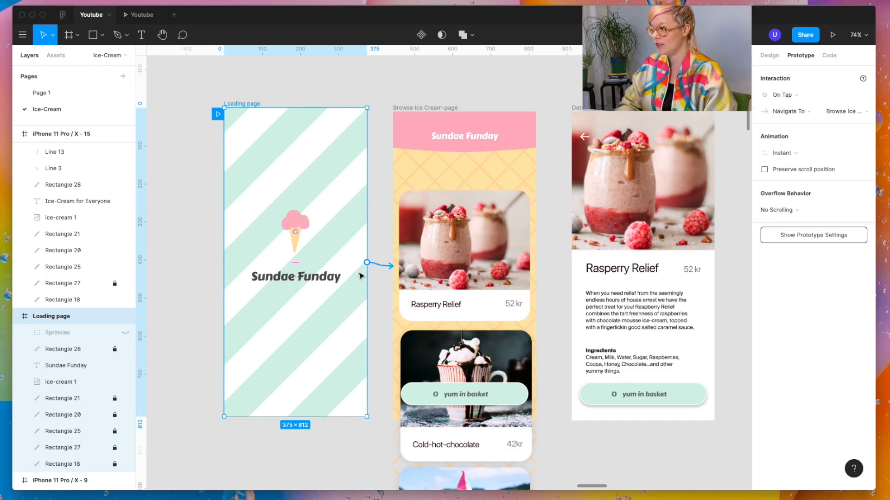
{"action": "left_click", "coordinate": [796, 95]}
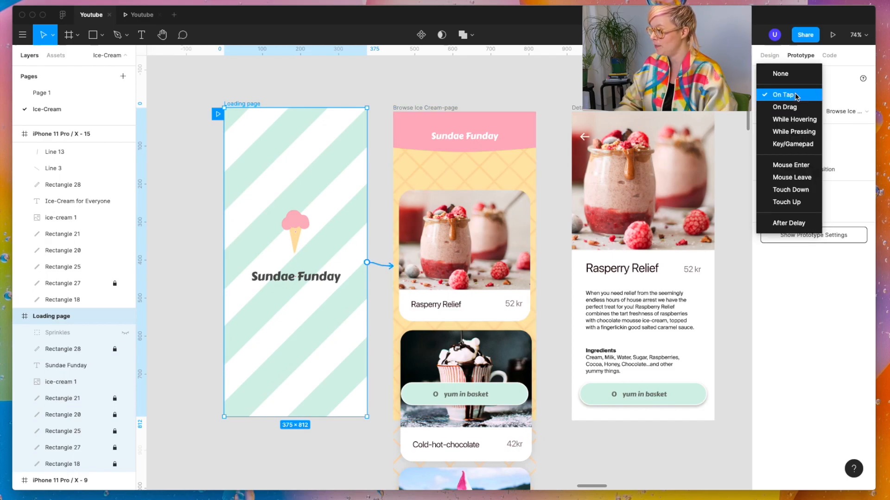
{"action": "left_click", "coordinate": [773, 228]}
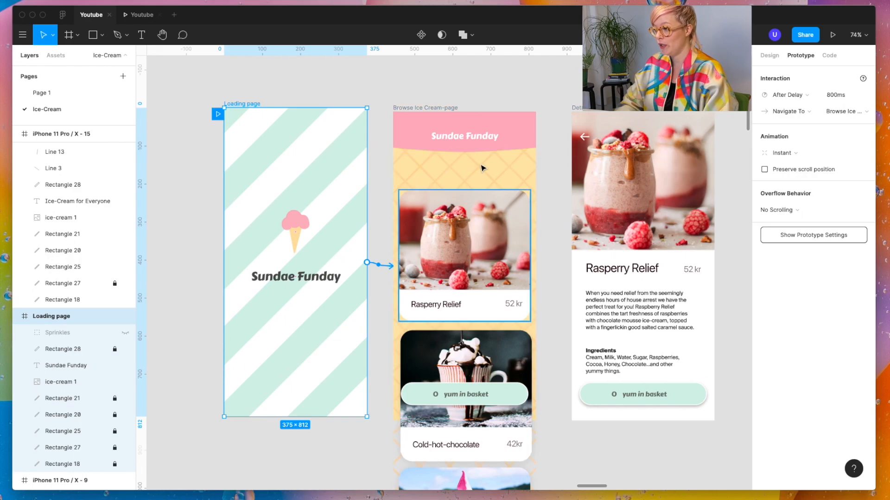
Step: Link the Rasperry Relief card on the Browse Ice Cream-page to the Details page in the prototype
{"action": "scroll", "coordinate": [469, 153], "scroll_direction": "down", "scroll_amount": 2}
{"action": "scroll", "coordinate": [469, 152], "scroll_direction": "right", "scroll_amount": 1}
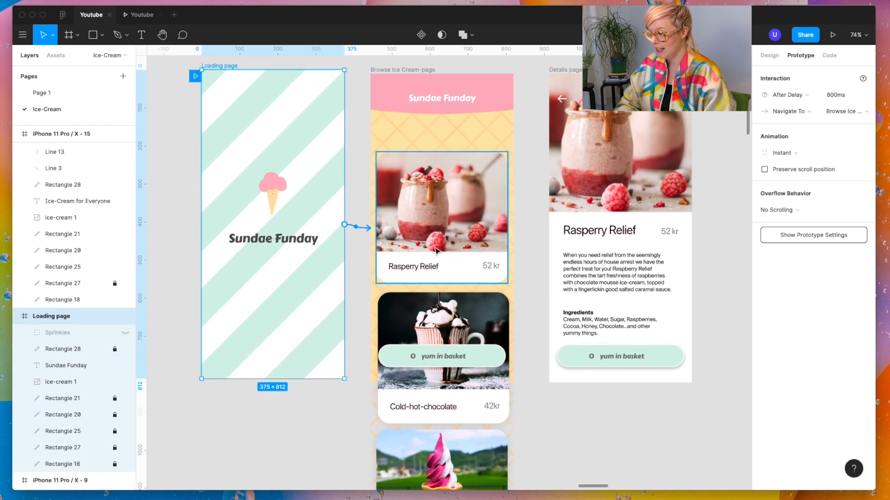
{"action": "scroll", "coordinate": [436, 251], "scroll_direction": "down", "scroll_amount": 5}
{"action": "scroll", "coordinate": [435, 250], "scroll_direction": "left", "scroll_amount": 1}
{"action": "scroll", "coordinate": [436, 250], "scroll_direction": "down", "scroll_amount": 2}
{"action": "scroll", "coordinate": [436, 278], "scroll_direction": "up", "scroll_amount": 8}
{"action": "scroll", "coordinate": [431, 296], "scroll_direction": "up", "scroll_amount": 3}
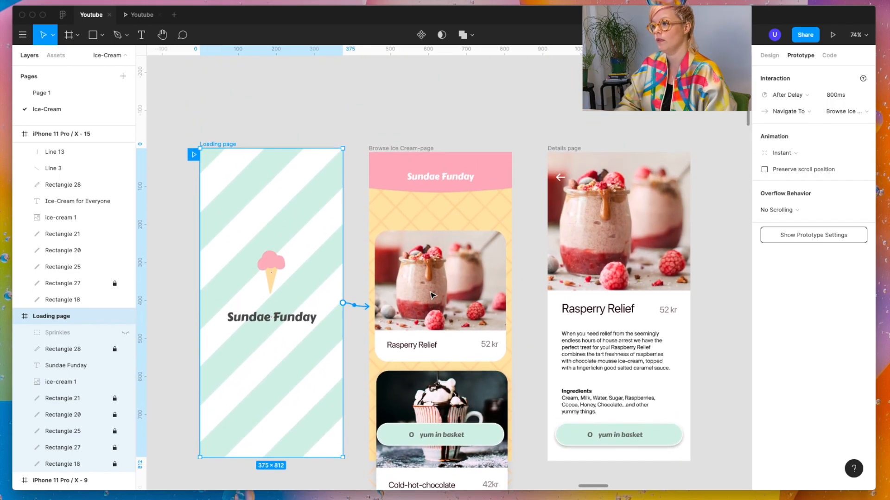
{"action": "left_click", "coordinate": [410, 148]}
{"action": "scroll", "coordinate": [431, 185], "scroll_direction": "down", "scroll_amount": 3}
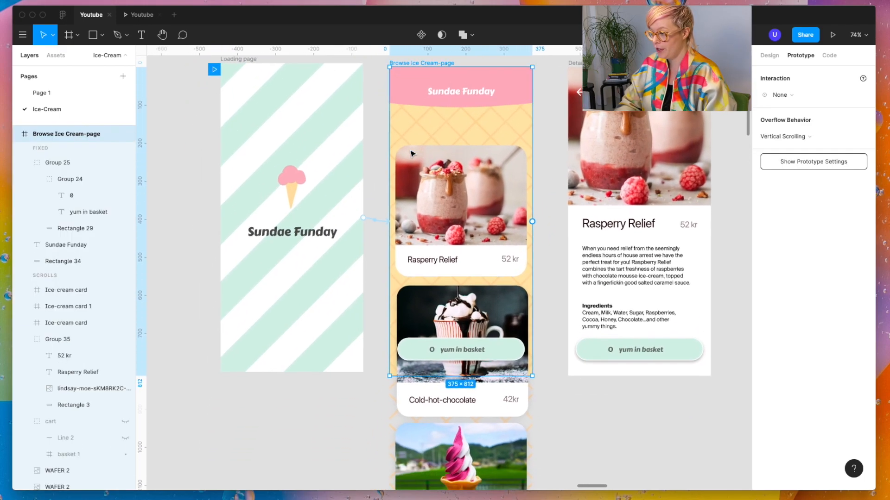
{"action": "left_click", "coordinate": [453, 191]}
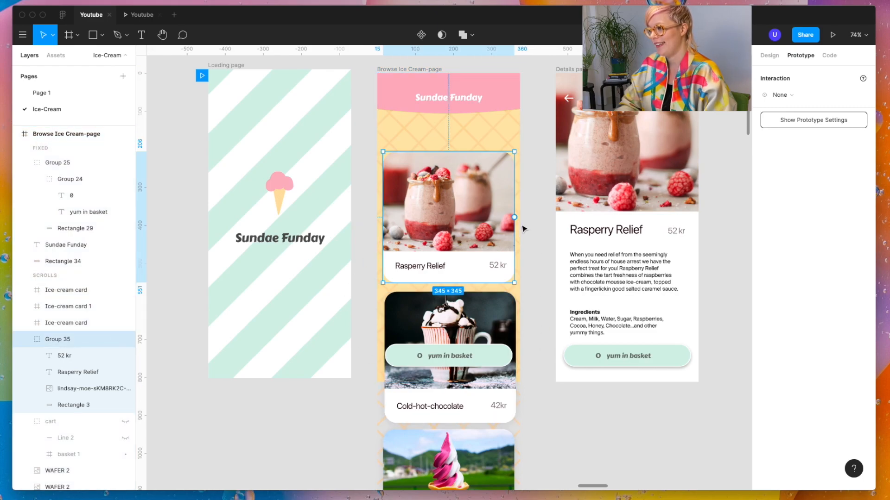
{"action": "scroll", "coordinate": [473, 194], "scroll_direction": "right", "scroll_amount": 2}
{"action": "scroll", "coordinate": [473, 194], "scroll_direction": "up", "scroll_amount": 1}
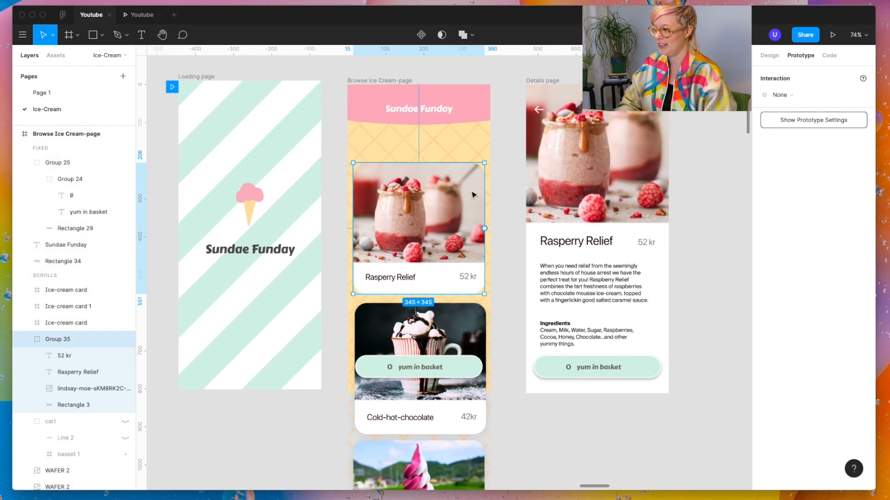
{"action": "scroll", "coordinate": [472, 195], "scroll_direction": "right", "scroll_amount": 2}
{"action": "left_click_drag", "start_coordinate": [453, 228], "coordinate": [524, 205]}
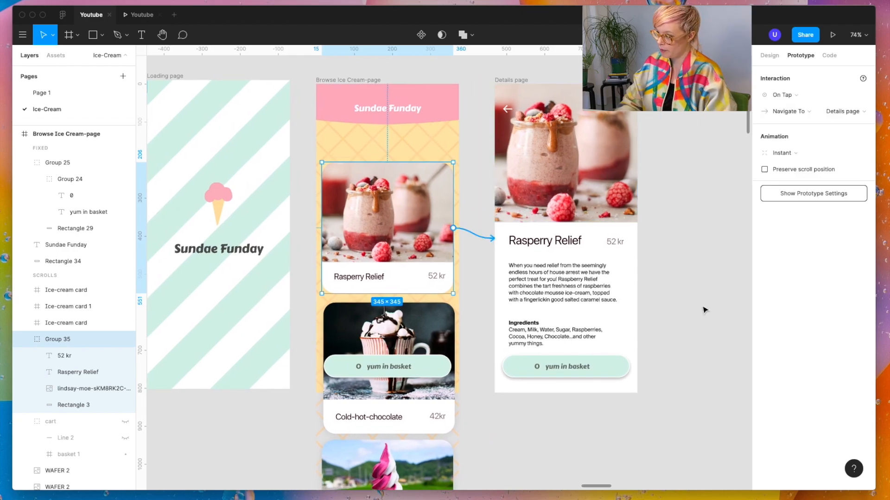
{"action": "scroll", "coordinate": [695, 301], "scroll_direction": "right", "scroll_amount": 1}
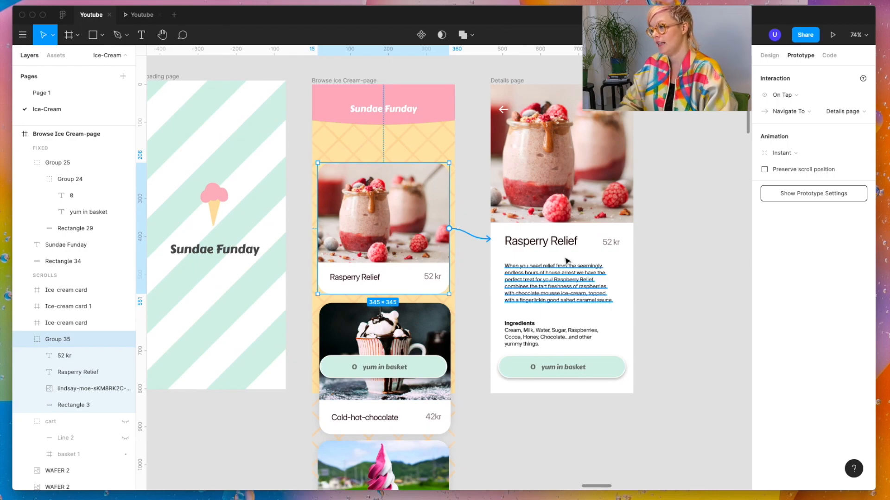
{"action": "scroll", "coordinate": [558, 295], "scroll_direction": "up", "scroll_amount": 3}
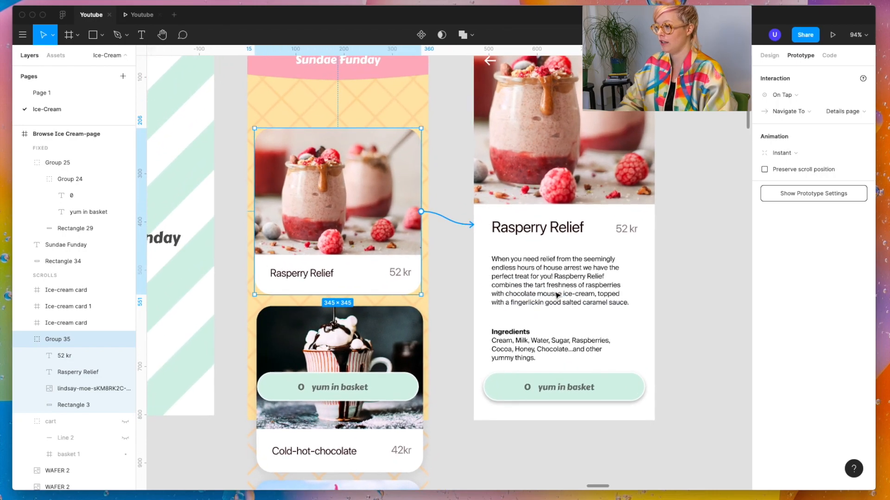
{"action": "scroll", "coordinate": [537, 295], "scroll_direction": "right", "scroll_amount": 5}
{"action": "scroll", "coordinate": [538, 295], "scroll_direction": "up", "scroll_amount": 2}
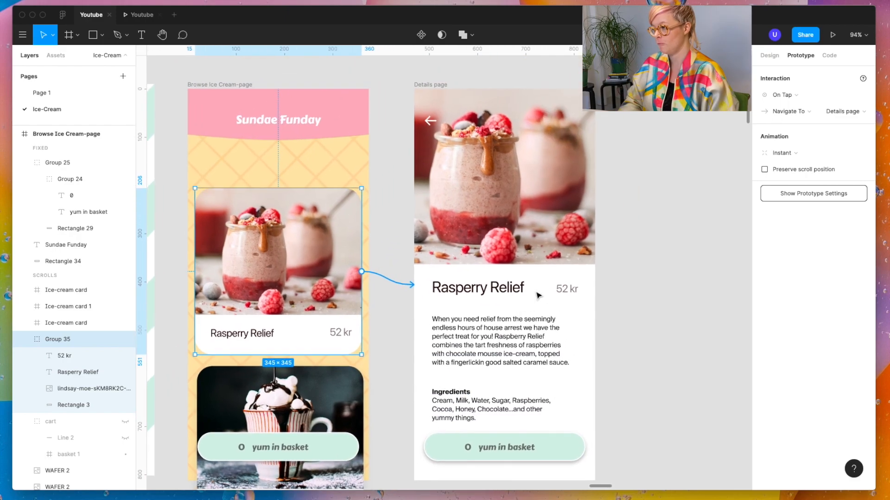
{"action": "scroll", "coordinate": [538, 295], "scroll_direction": "left", "scroll_amount": 3}
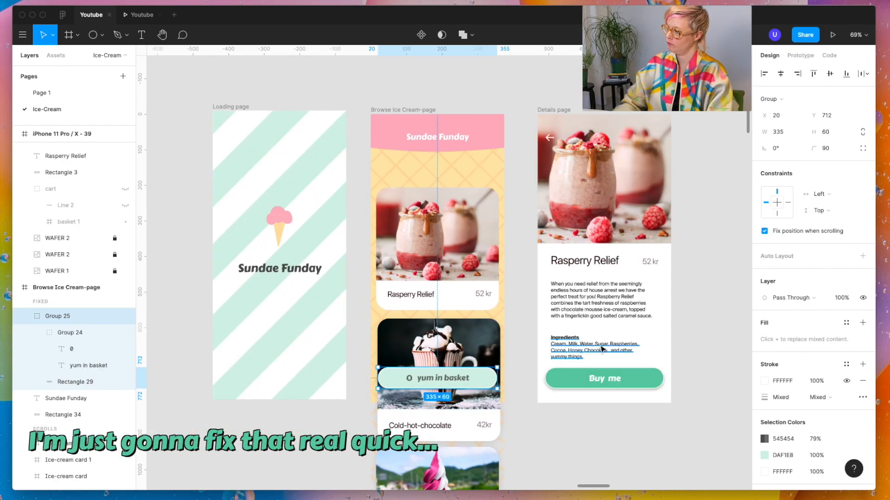
Step: Narrow the "Buy me" button on the Details page and move it to the page's upper-right corner
{"action": "left_click", "coordinate": [621, 378]}
{"action": "left_click_drag", "start_coordinate": [545, 368], "coordinate": [627, 352]}
{"action": "left_click_drag", "start_coordinate": [645, 379], "coordinate": [648, 146]}
{"action": "scroll", "coordinate": [647, 146], "scroll_direction": "up", "scroll_amount": 10}
Step: Change the button's label to "Buy", reshape the button into a circle and center the label in it
{"action": "double_click", "coordinate": [592, 192]}
{"action": "left_click", "coordinate": [813, 330]}
{"action": "left_click_drag", "start_coordinate": [590, 192], "coordinate": [596, 208]}
{"action": "double_click", "coordinate": [595, 205]}
{"action": "type", "text": "Buy"}
{"action": "left_click", "coordinate": [590, 246]}
{"action": "left_click_drag", "start_coordinate": [537, 261], "coordinate": [556, 241]}
{"action": "left_click_drag", "start_coordinate": [604, 208], "coordinate": [609, 204]}
Step: Move the round Buy button to the lower-right corner of the Details page, below the ingredients text
{"action": "left_click", "coordinate": [536, 90]}
{"action": "scroll", "coordinate": [536, 91], "scroll_direction": "down", "scroll_amount": 8}
{"action": "left_click_drag", "start_coordinate": [564, 138], "coordinate": [563, 454]}
{"action": "scroll", "coordinate": [641, 441], "scroll_direction": "down", "scroll_amount": 2}
{"action": "left_click_drag", "start_coordinate": [539, 394], "coordinate": [539, 386]}
{"action": "left_click", "coordinate": [610, 397]}
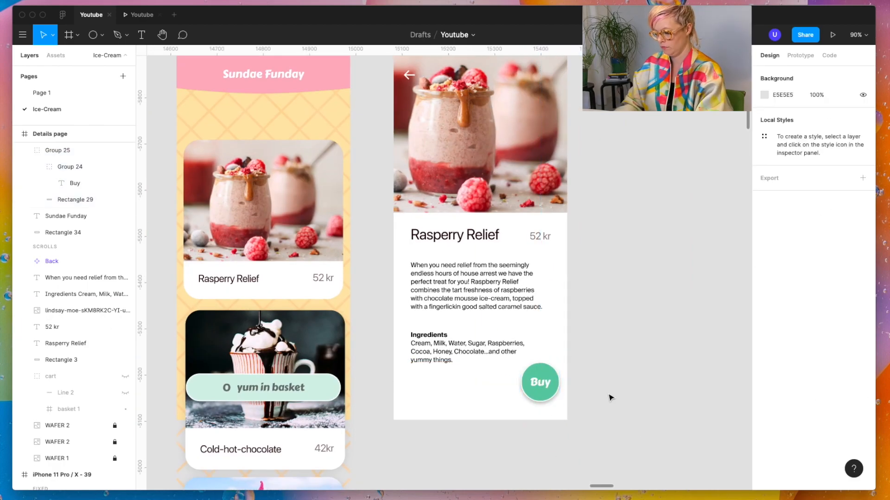
Step: In the prototype preview, go back to the Browse page and look through its ice-cream cards down to Cherry Popsicle
{"action": "left_click", "coordinate": [338, 387]}
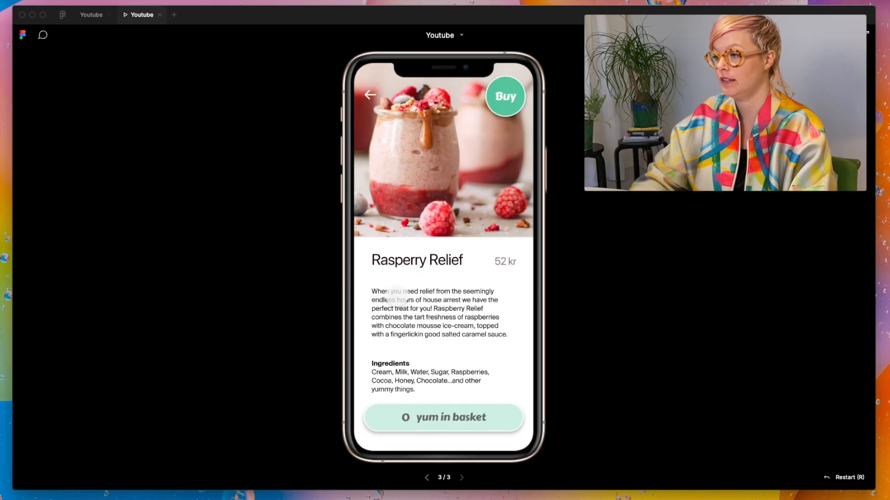
{"action": "key", "text": "Left"}
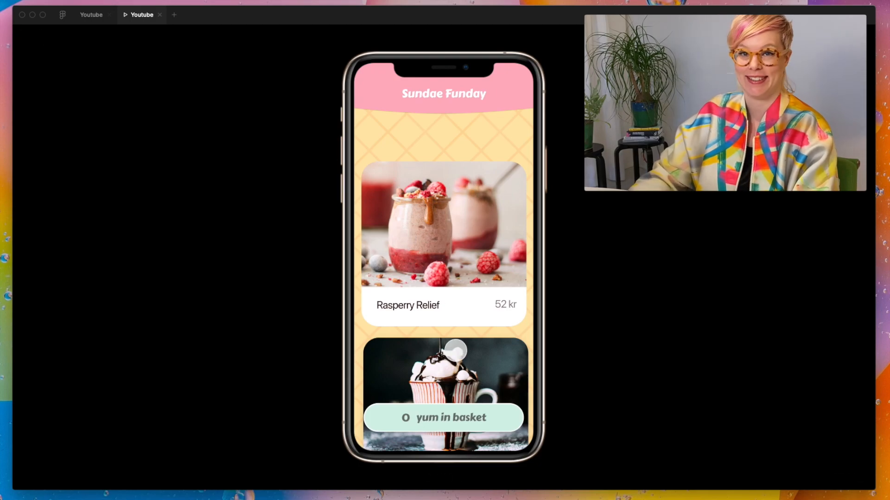
{"action": "scroll", "coordinate": [455, 351], "scroll_direction": "down", "scroll_amount": 5}
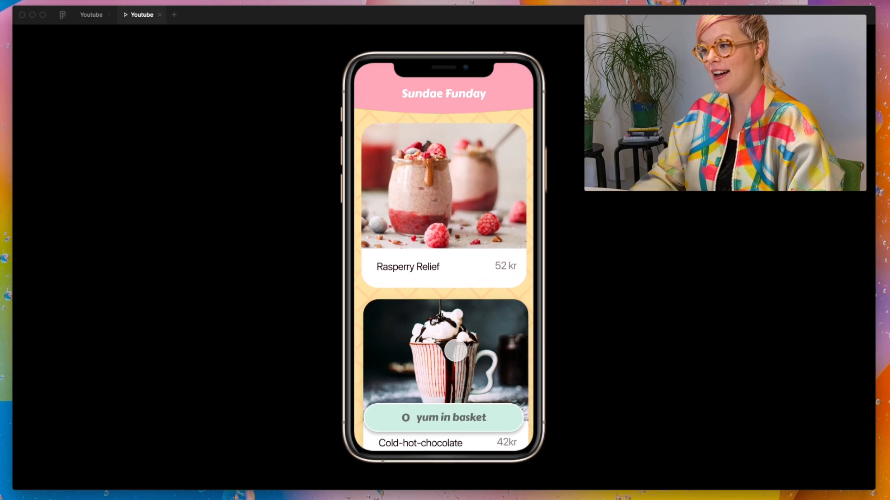
{"action": "scroll", "coordinate": [455, 352], "scroll_direction": "down", "scroll_amount": 5}
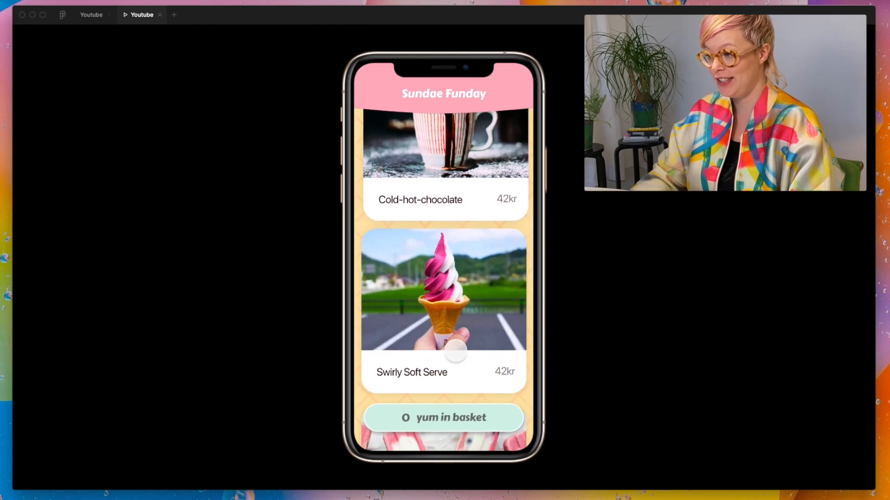
{"action": "scroll", "coordinate": [491, 374], "scroll_direction": "down", "scroll_amount": 6}
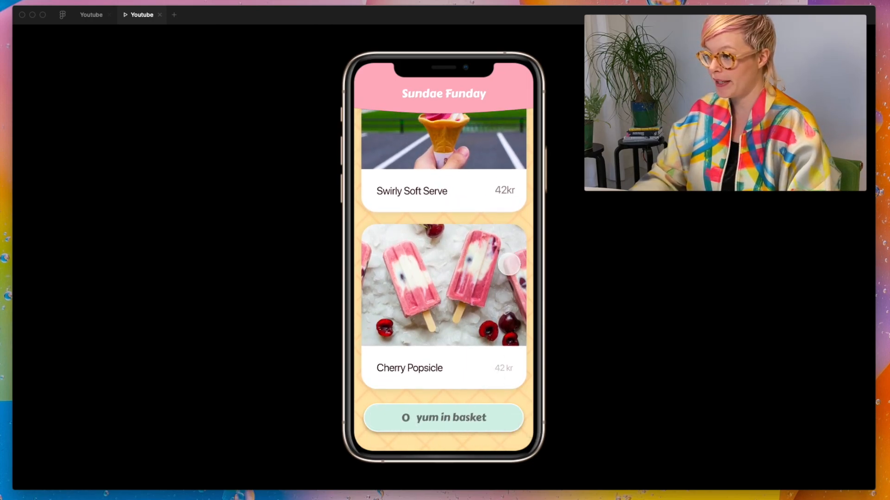
{"action": "scroll", "coordinate": [509, 276], "scroll_direction": "up", "scroll_amount": 10}
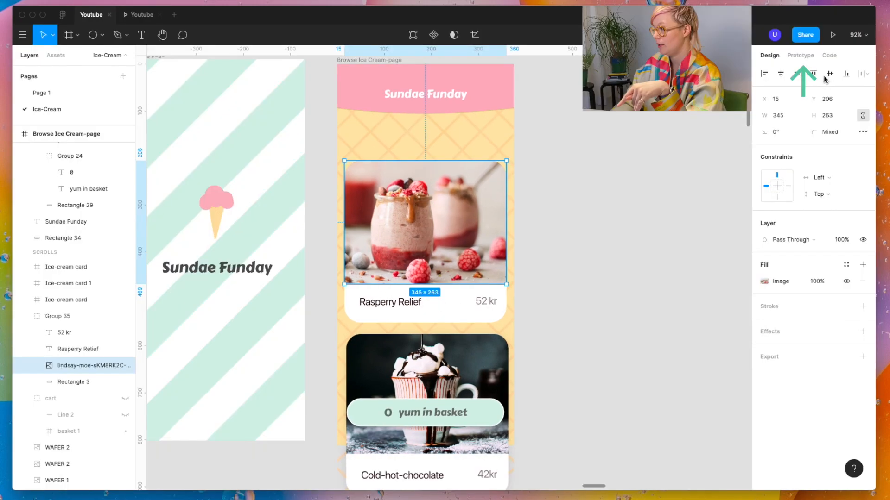
Step: Back in the design file, duplicate the Browse Ice Cream-page frame and place the copy between the original and the Details page
{"action": "left_click", "coordinate": [801, 55]}
{"action": "scroll", "coordinate": [526, 239], "scroll_direction": "down", "scroll_amount": 5}
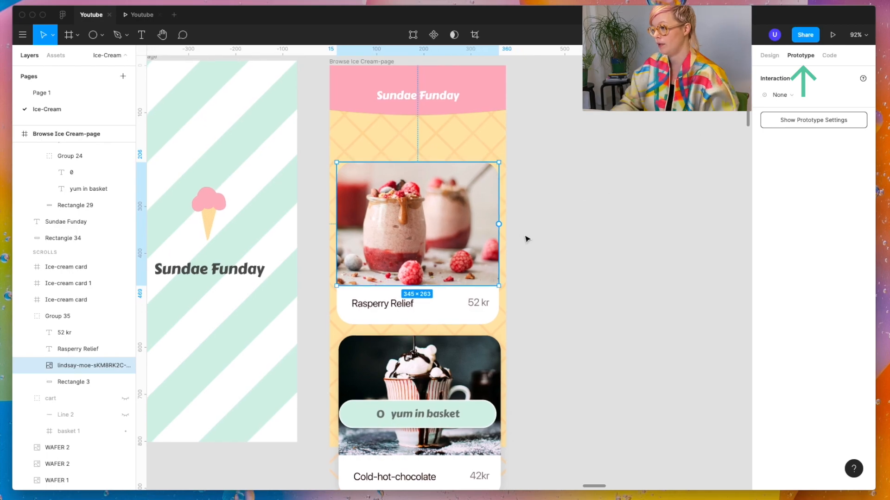
{"action": "scroll", "coordinate": [526, 238], "scroll_direction": "up", "scroll_amount": 5}
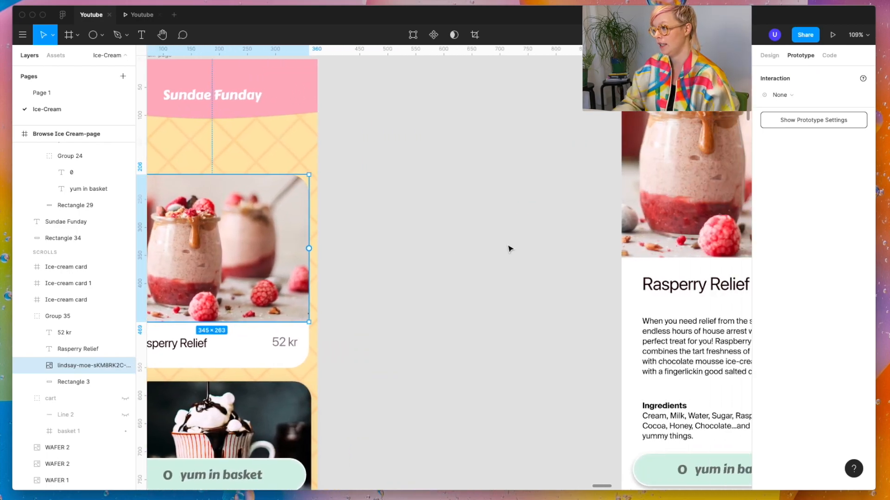
{"action": "scroll", "coordinate": [280, 287], "scroll_direction": "down", "scroll_amount": 5}
{"action": "left_click", "coordinate": [368, 287]}
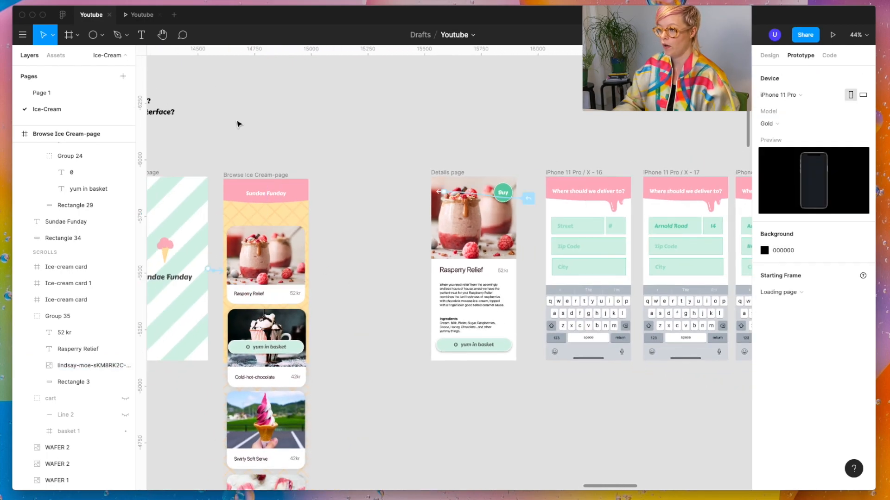
{"action": "left_click_drag", "start_coordinate": [250, 183], "coordinate": [341, 178]}
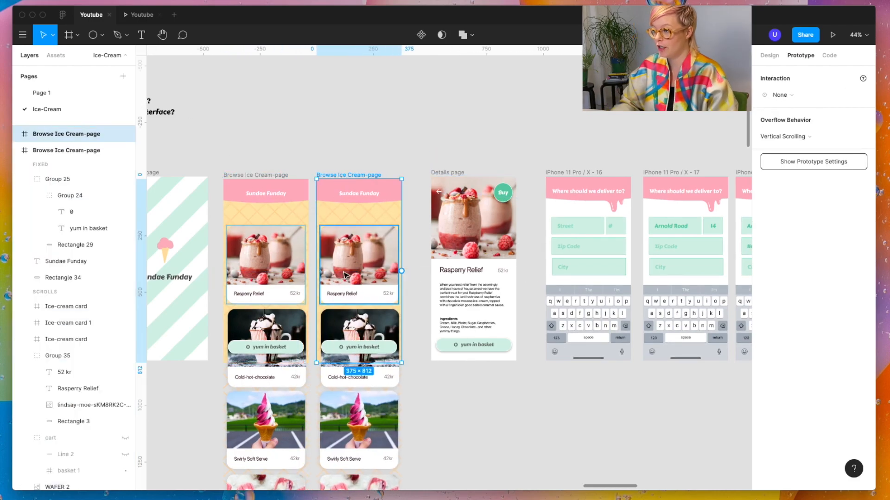
Step: Draw a rectangle of about 347 × 351 covering the Rasperry Relief card on the duplicated Browse page
{"action": "scroll", "coordinate": [345, 276], "scroll_direction": "up", "scroll_amount": 5}
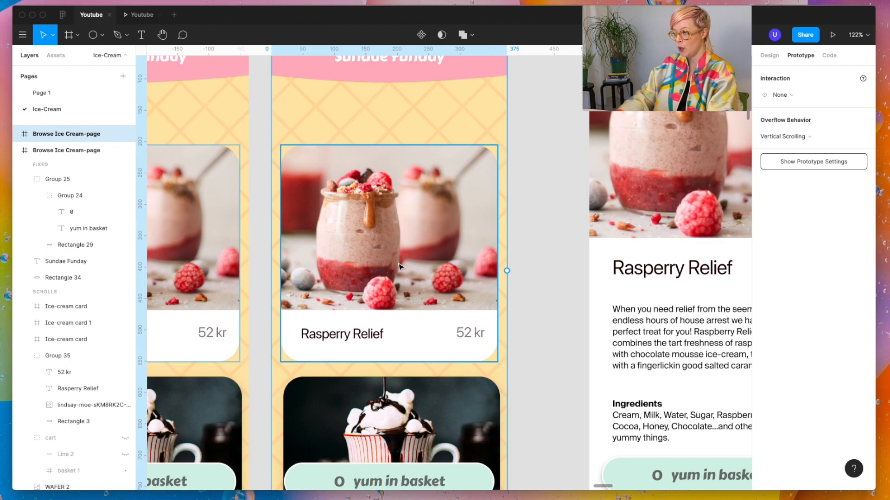
{"action": "left_click", "coordinate": [400, 267]}
{"action": "key", "text": "r"}
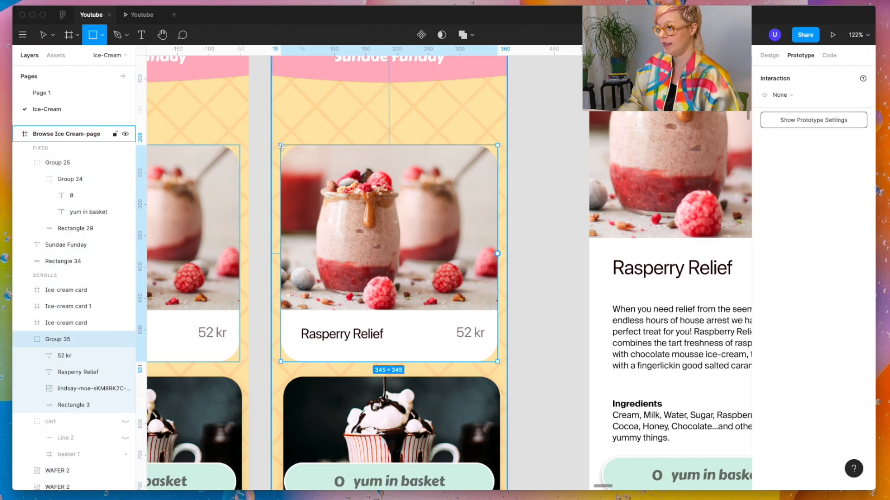
{"action": "left_click_drag", "start_coordinate": [282, 147], "coordinate": [501, 369]}
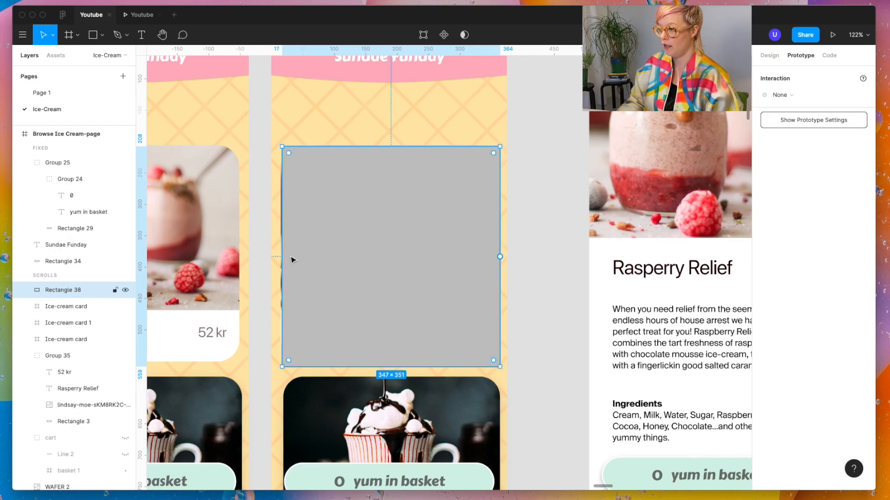
Step: Widen the rectangle over the duplicated Rasperry Relief card to about 357, with a corner radius of 35 and fill CC1662
{"action": "left_click_drag", "start_coordinate": [282, 253], "coordinate": [276, 253]}
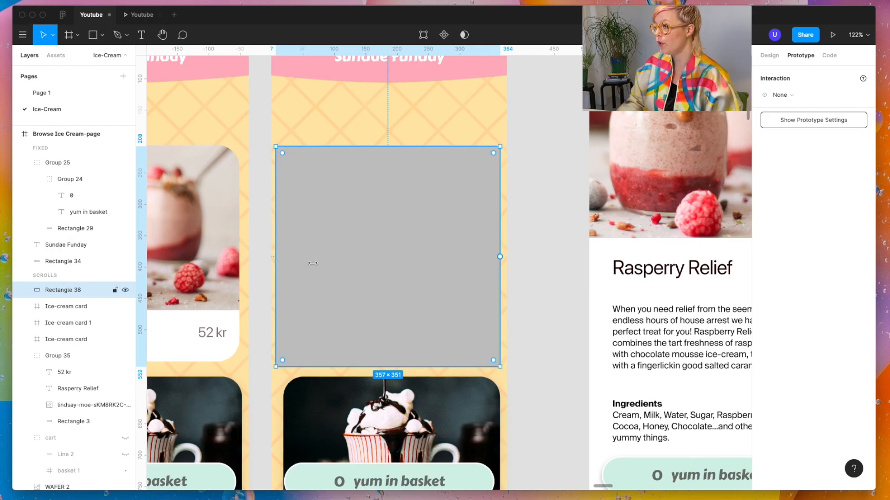
{"action": "left_click", "coordinate": [770, 58]}
{"action": "left_click", "coordinate": [830, 130]}
{"action": "type", "text": "35"}
{"action": "key", "text": "Return"}
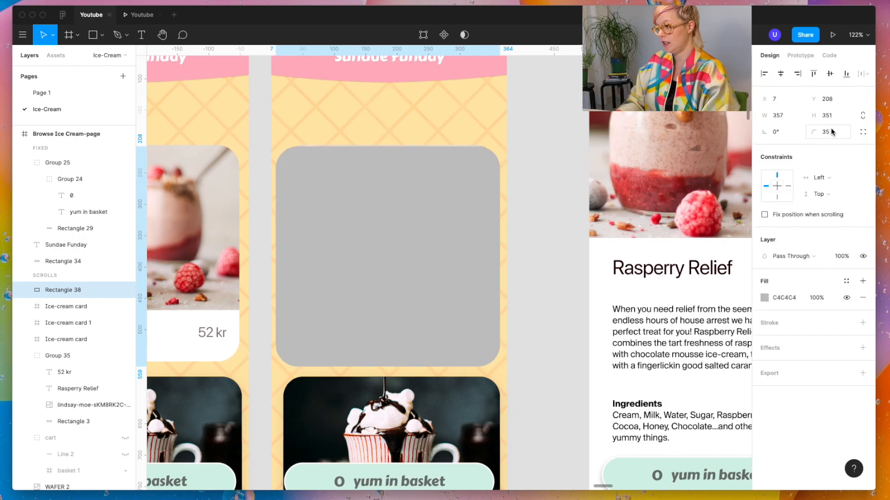
{"action": "left_click", "coordinate": [764, 297]}
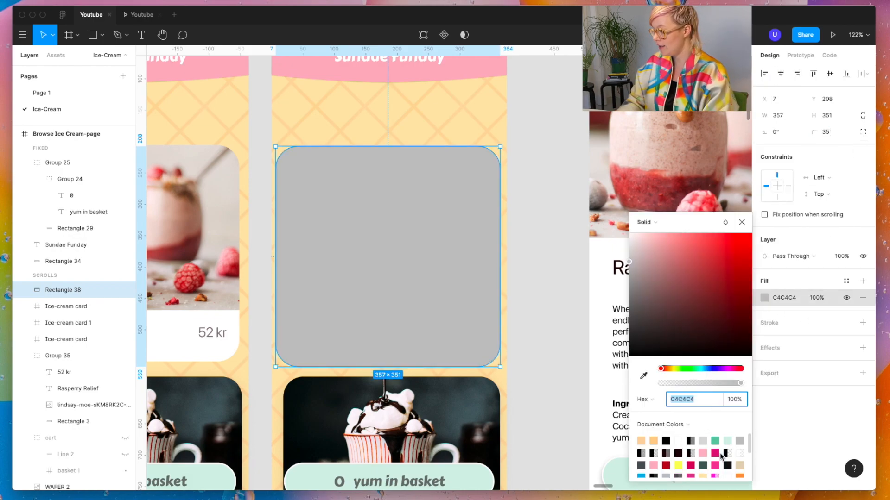
{"action": "left_click", "coordinate": [690, 465]}
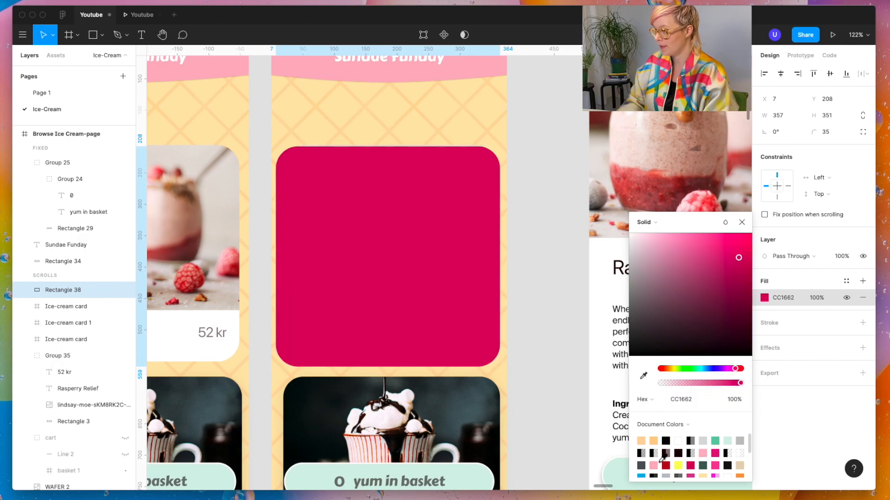
Step: Reorder the pink rectangle so that it sits directly behind the Rasperry Relief card group
{"action": "right_click", "coordinate": [404, 249]}
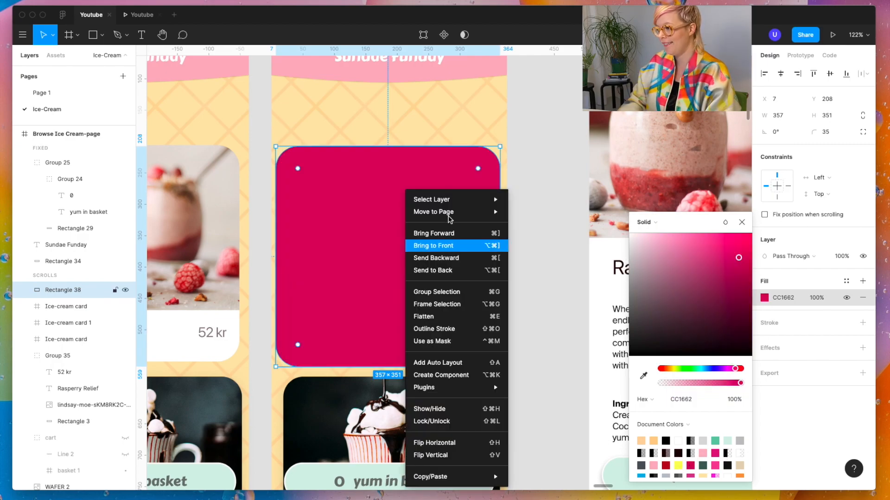
{"action": "left_click", "coordinate": [449, 270]}
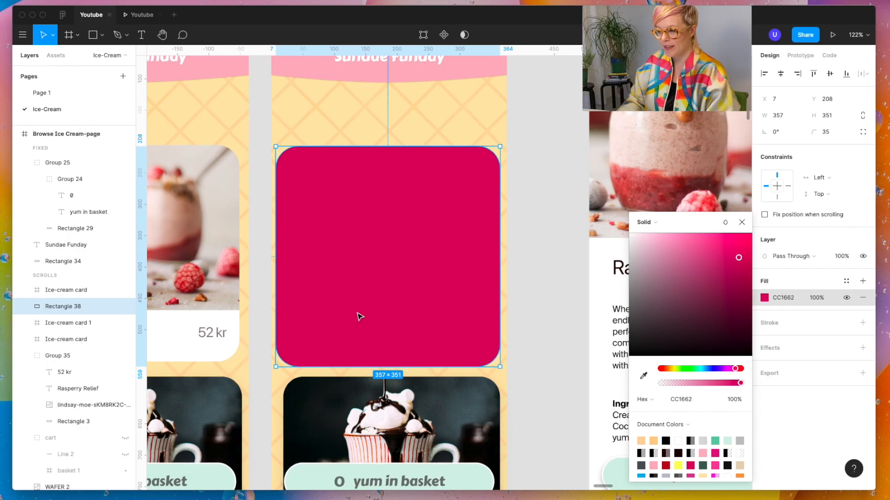
{"action": "right_click", "coordinate": [411, 279]}
{"action": "left_click", "coordinate": [445, 258]}
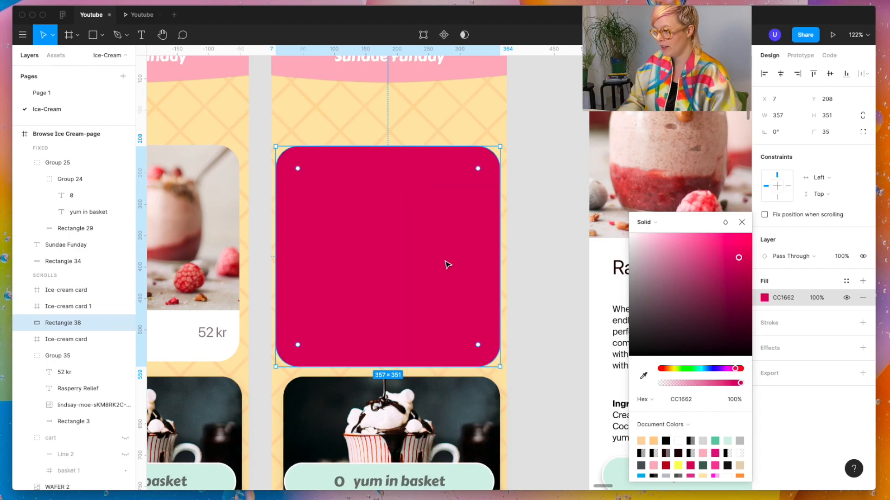
{"action": "right_click", "coordinate": [446, 262]}
{"action": "left_click", "coordinate": [451, 263]}
{"action": "right_click", "coordinate": [423, 254]}
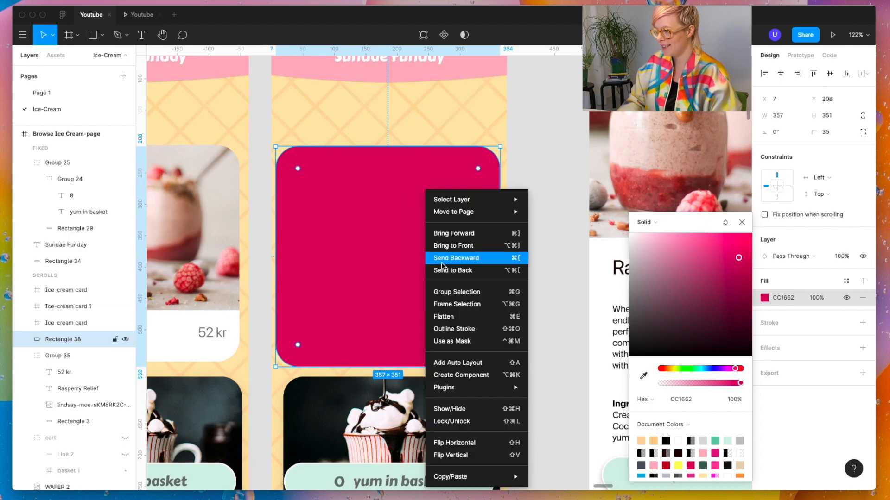
{"action": "left_click", "coordinate": [445, 270]}
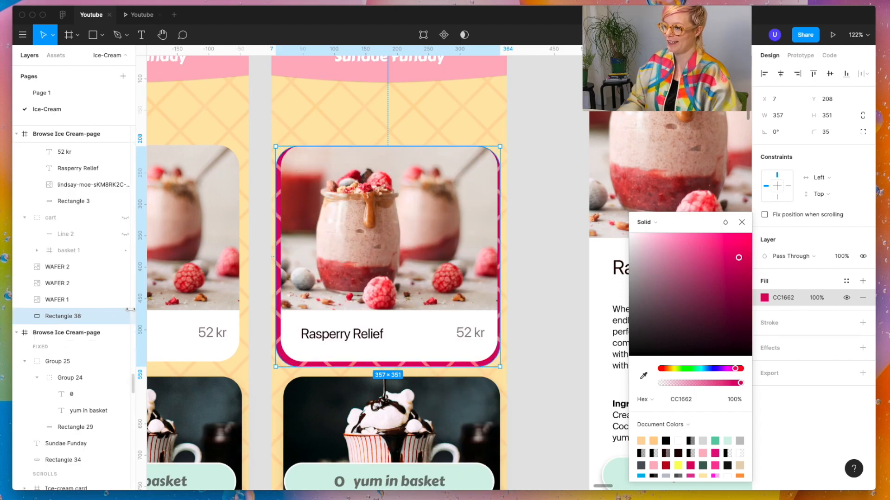
{"action": "left_click_drag", "start_coordinate": [54, 316], "coordinate": [61, 259]}
Step: Adjust the pink rectangle to about 354 × 351 so it forms an even border around the card
{"action": "left_click_drag", "start_coordinate": [275, 252], "coordinate": [278, 252]}
{"action": "scroll", "coordinate": [519, 361], "scroll_direction": "up", "scroll_amount": 5}
{"action": "left_click_drag", "start_coordinate": [474, 282], "coordinate": [477, 280]}
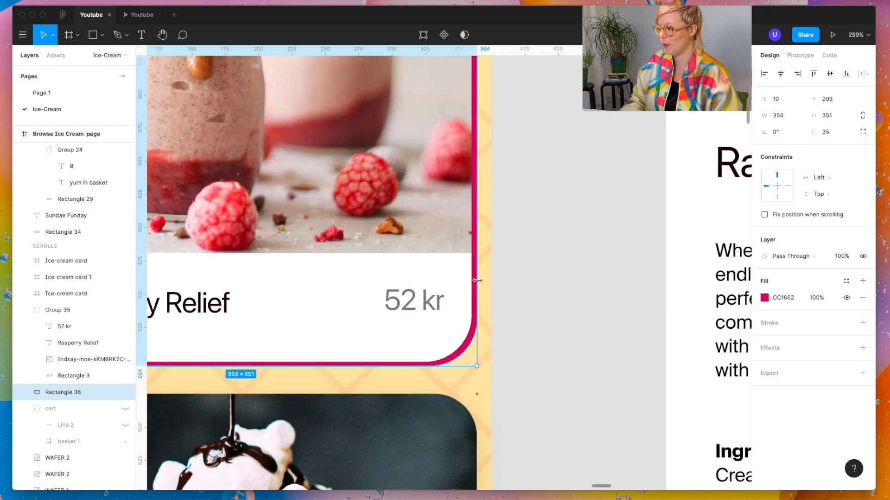
{"action": "scroll", "coordinate": [476, 282], "scroll_direction": "left", "scroll_amount": 10}
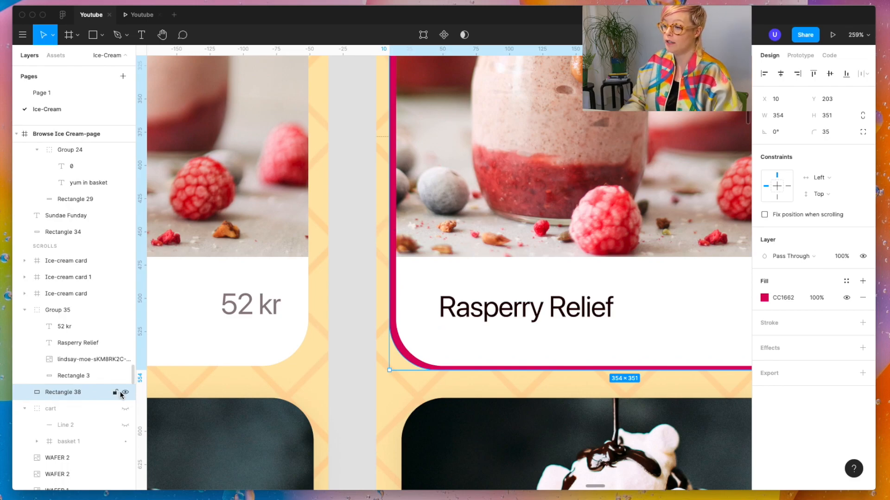
Step: Hide the pink rectangle and add a stroke to the Rasperry Relief card group instead
{"action": "left_click", "coordinate": [125, 393]}
{"action": "scroll", "coordinate": [341, 342], "scroll_direction": "down", "scroll_amount": 5}
{"action": "left_click", "coordinate": [479, 246]}
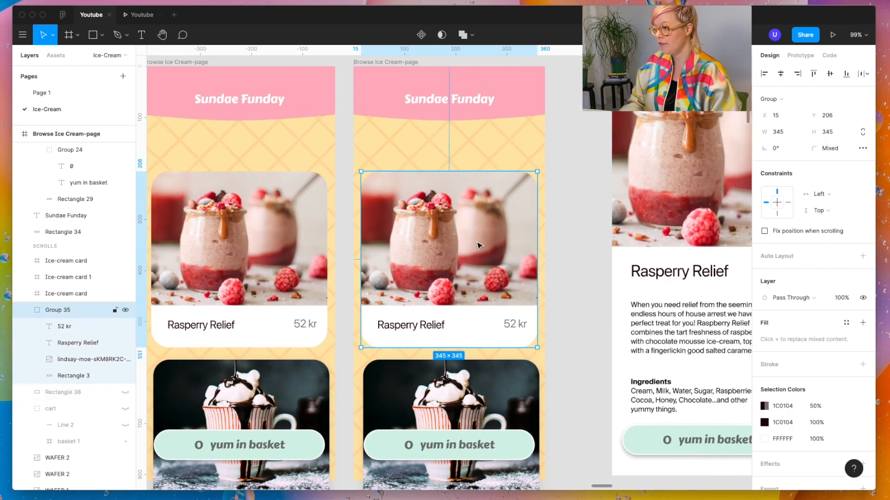
{"action": "left_click", "coordinate": [785, 370]}
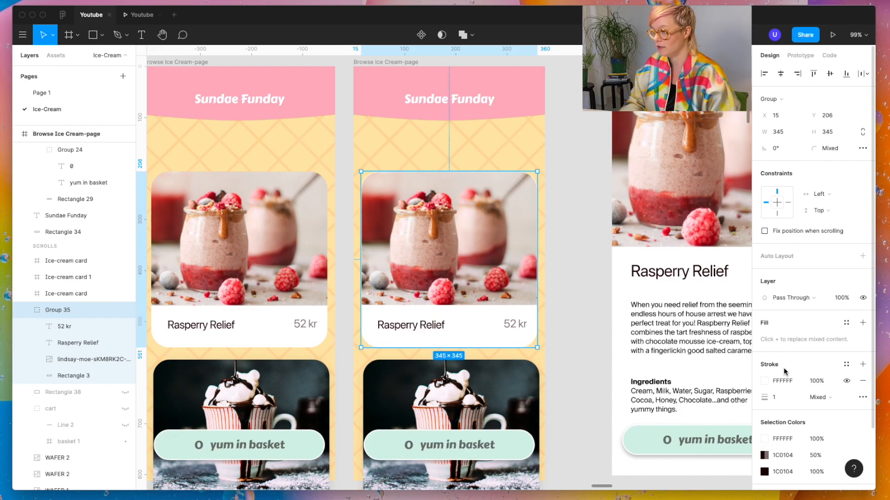
Step: Delete the hidden rectangle and set the card group's stroke to CC1662 with a weight of 4
{"action": "left_click", "coordinate": [68, 392]}
{"action": "key", "text": "Delete"}
{"action": "left_click", "coordinate": [401, 324]}
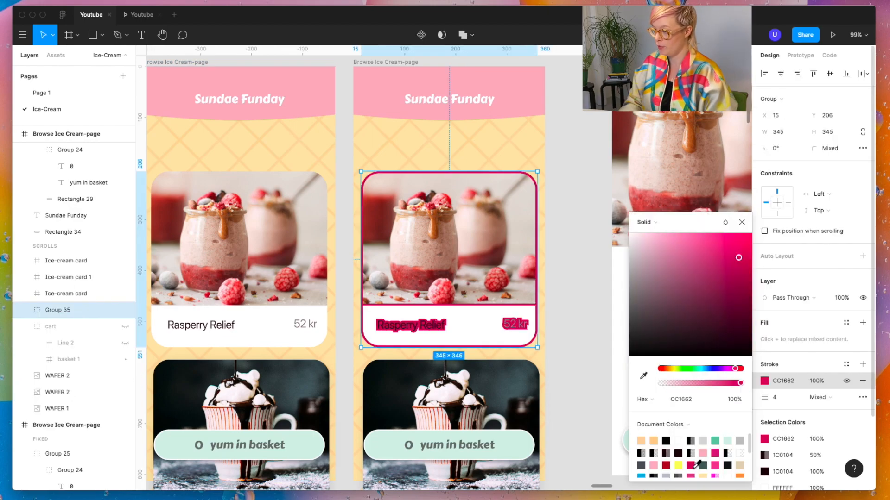
Step: Remove the stroke from the Rasperry Relief card group
{"action": "left_click", "coordinate": [24, 311]}
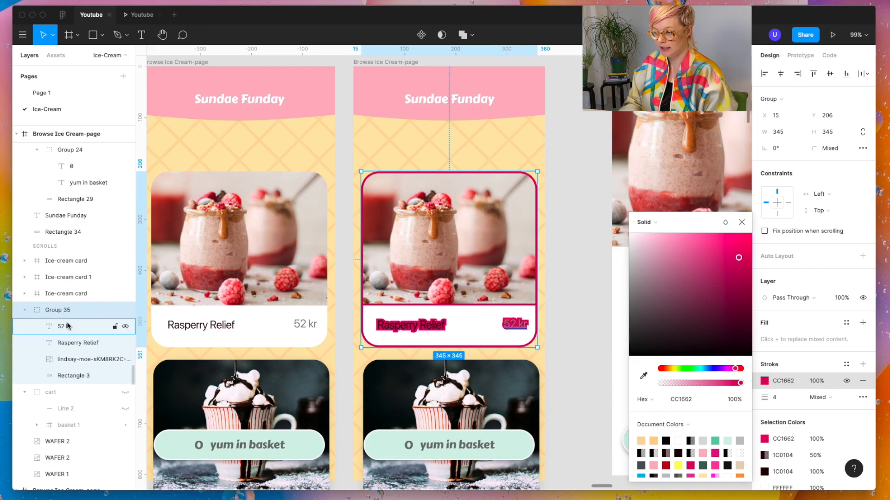
{"action": "left_click", "coordinate": [80, 310]}
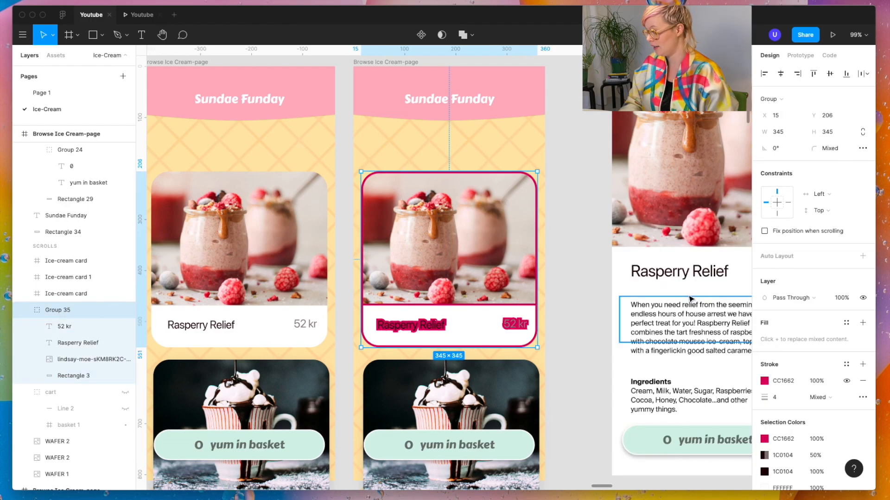
{"action": "left_click", "coordinate": [862, 381]}
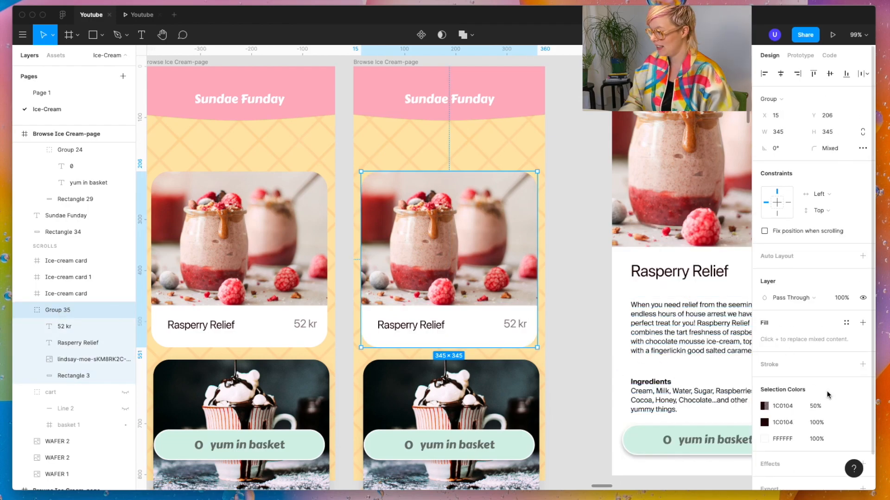
{"action": "scroll", "coordinate": [827, 392], "scroll_direction": "down", "scroll_amount": 1}
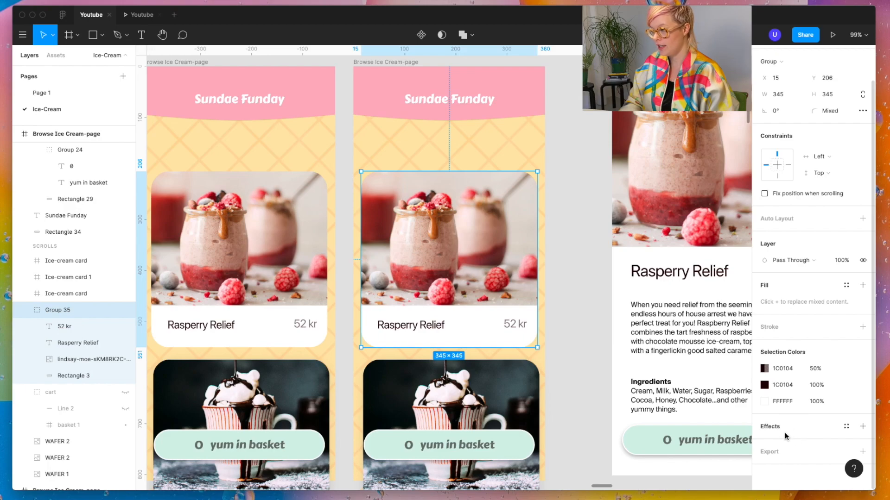
Step: Draw a rectangle of about 347 × 348 over the duplicated Rasperry Relief card and place it directly behind the card group
{"action": "key", "text": "r"}
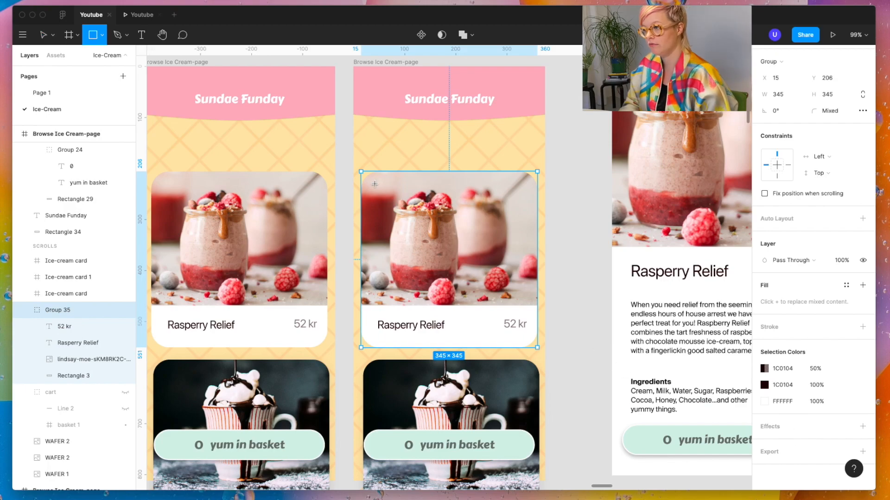
{"action": "left_click_drag", "start_coordinate": [360, 170], "coordinate": [537, 351]}
{"action": "left_click_drag", "start_coordinate": [46, 266], "coordinate": [47, 403]}
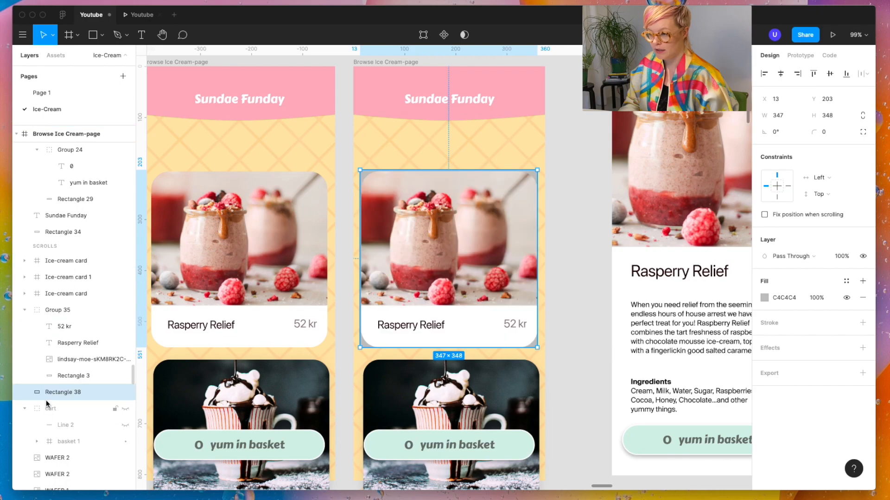
Step: Give the new rectangle a corner radius of 35 and the dark pink fill so it outlines the card
{"action": "scroll", "coordinate": [461, 243], "scroll_direction": "up", "scroll_amount": 3}
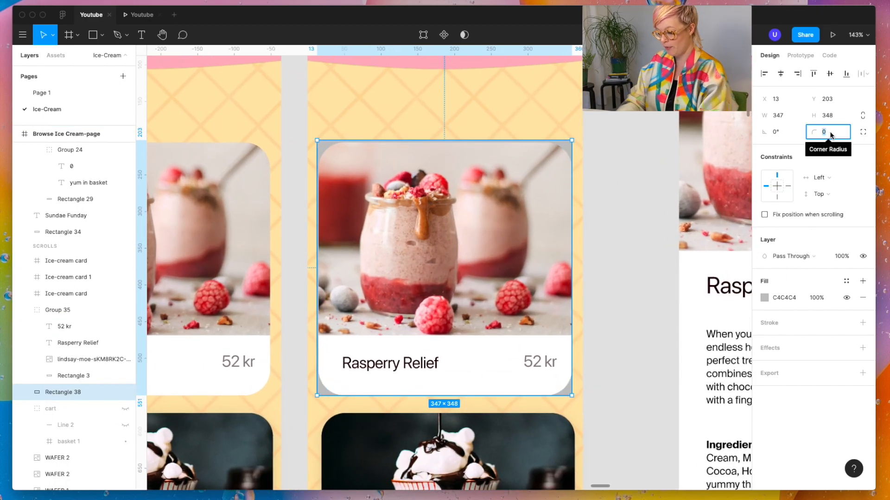
{"action": "key", "text": "Return"}
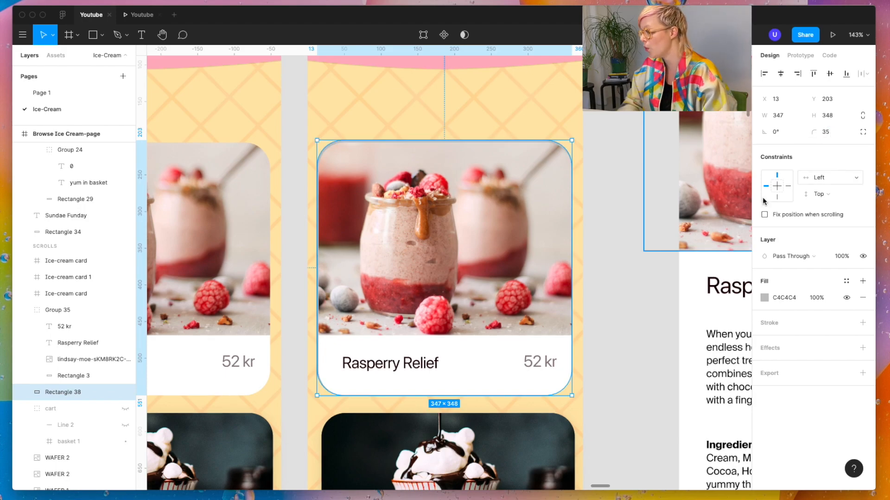
{"action": "scroll", "coordinate": [423, 338], "scroll_direction": "up", "scroll_amount": 5}
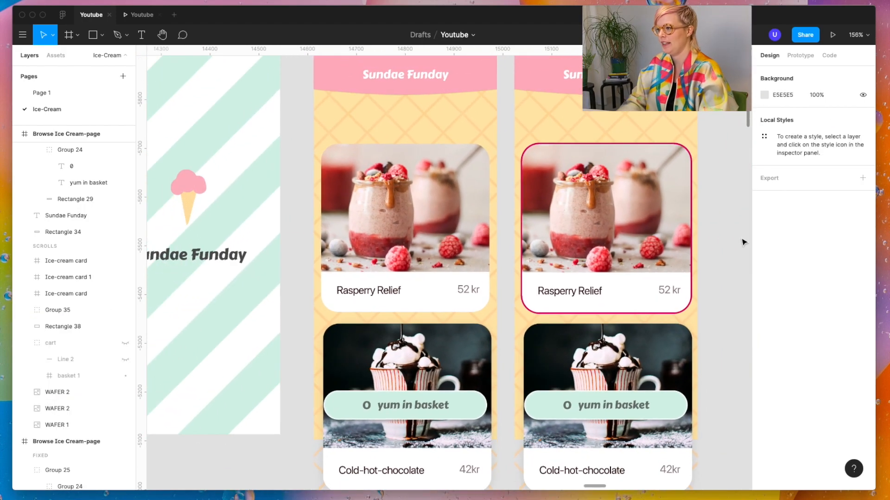
Step: Shift the Rasperry Relief title on the duplicated card 30 px to the right, to X 78
{"action": "left_click", "coordinate": [617, 272]}
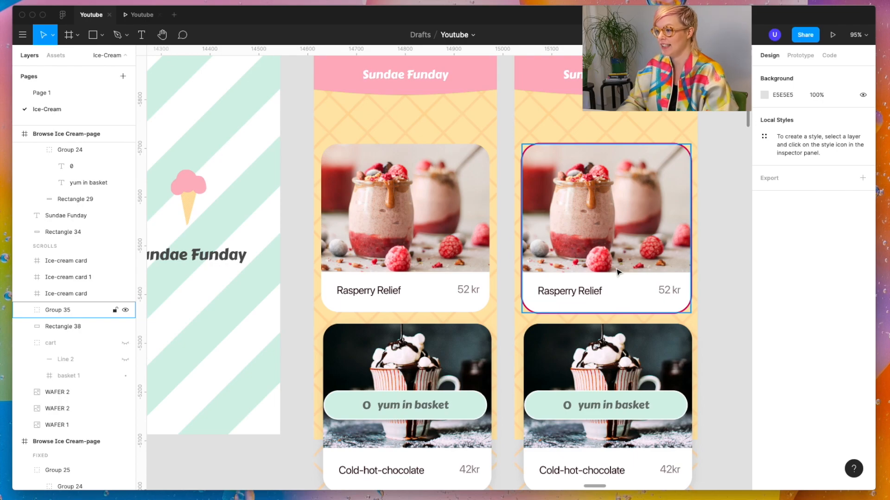
{"action": "scroll", "coordinate": [579, 293], "scroll_direction": "up", "scroll_amount": 5}
{"action": "double_click", "coordinate": [579, 293]}
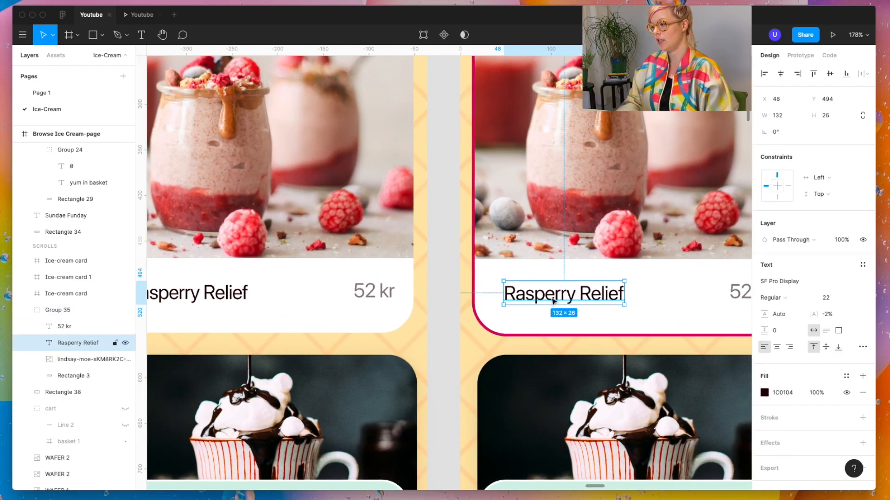
{"action": "key", "text": "shift+Right"}
{"action": "key", "text": "shift+Right"}
{"action": "key", "text": "shift+Right"}
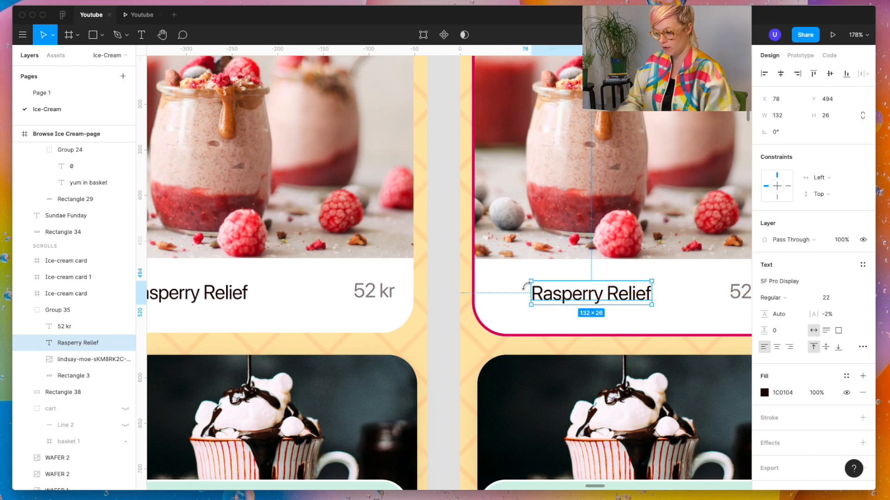
{"action": "key", "text": "1"}
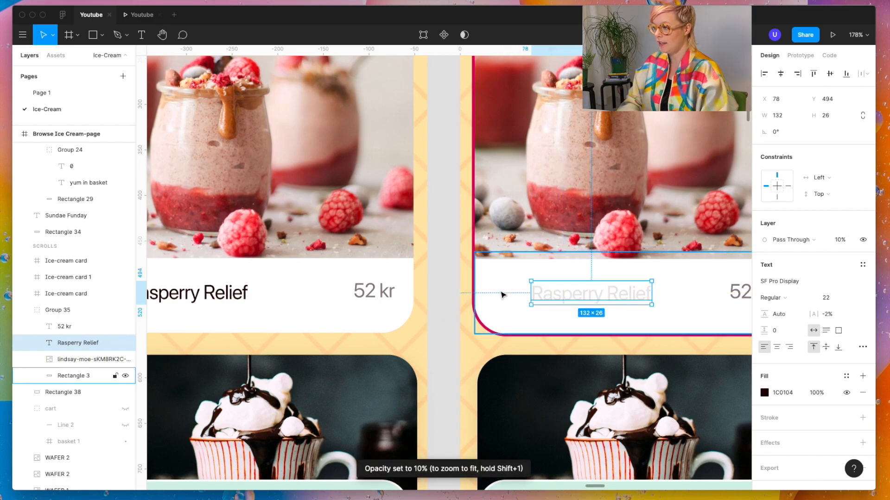
{"action": "key", "text": "super+z"}
Step: Add a text "1" to the duplicated card and place it just left of the 52 kr price
{"action": "left_click", "coordinate": [494, 314]}
{"action": "key", "text": "t"}
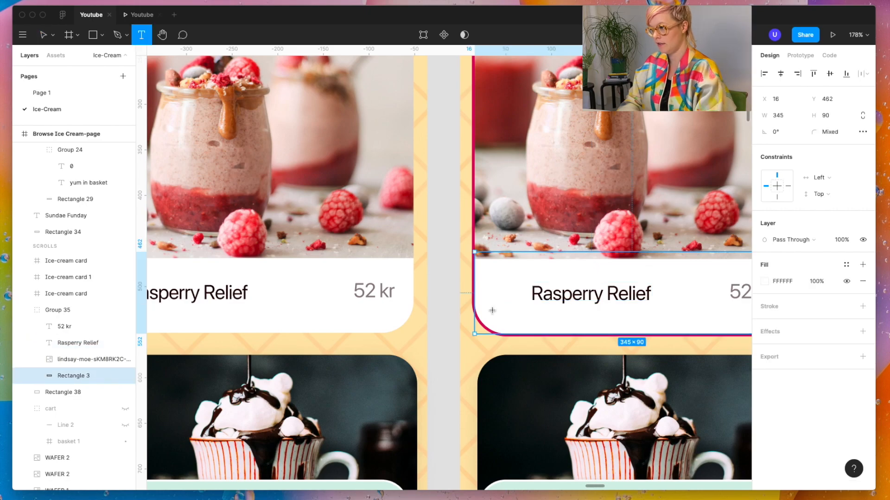
{"action": "left_click", "coordinate": [493, 292]}
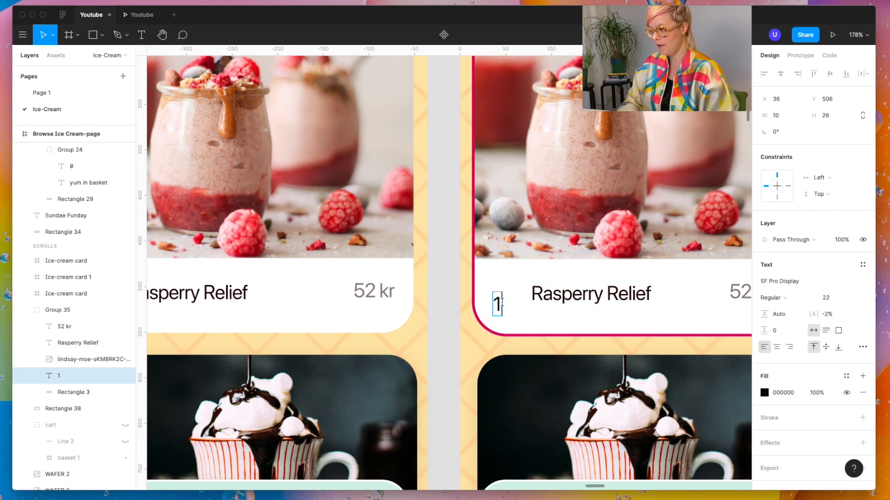
{"action": "key", "text": "Escape"}
{"action": "left_click_drag", "start_coordinate": [497, 303], "coordinate": [719, 295]}
Step: Move the duplicated card's Rasperry Relief title back to X 48, matching the 32 px left spacing on the original card
{"action": "left_click_drag", "start_coordinate": [500, 294], "coordinate": [482, 294]}
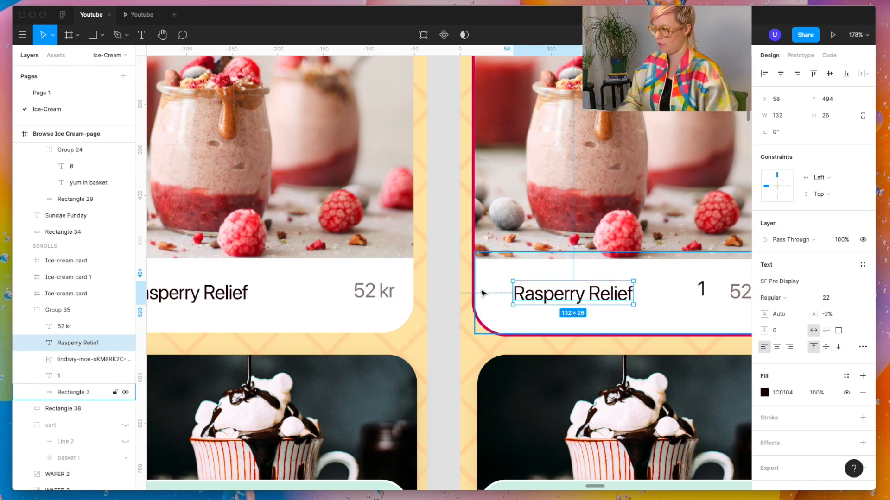
{"action": "scroll", "coordinate": [482, 293], "scroll_direction": "left", "scroll_amount": 5}
{"action": "left_click", "coordinate": [360, 293]}
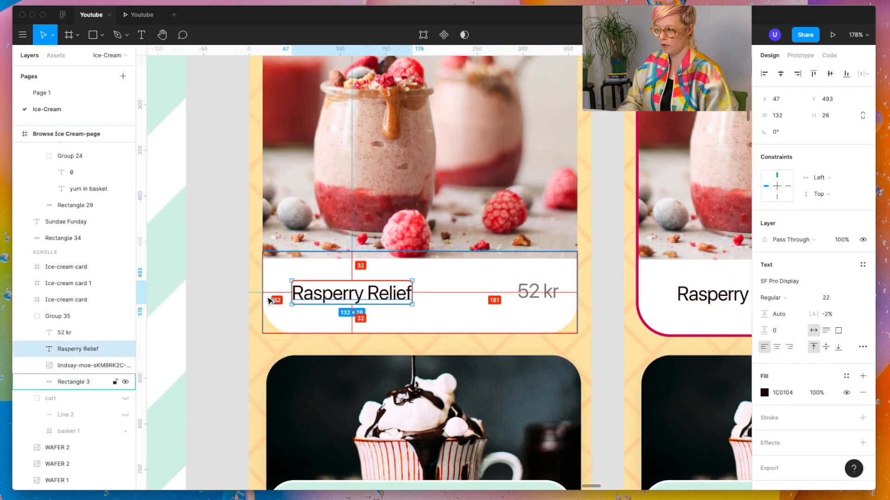
{"action": "left_click", "coordinate": [683, 299]}
{"action": "left_click", "coordinate": [682, 299]}
{"action": "key", "text": "alt"}
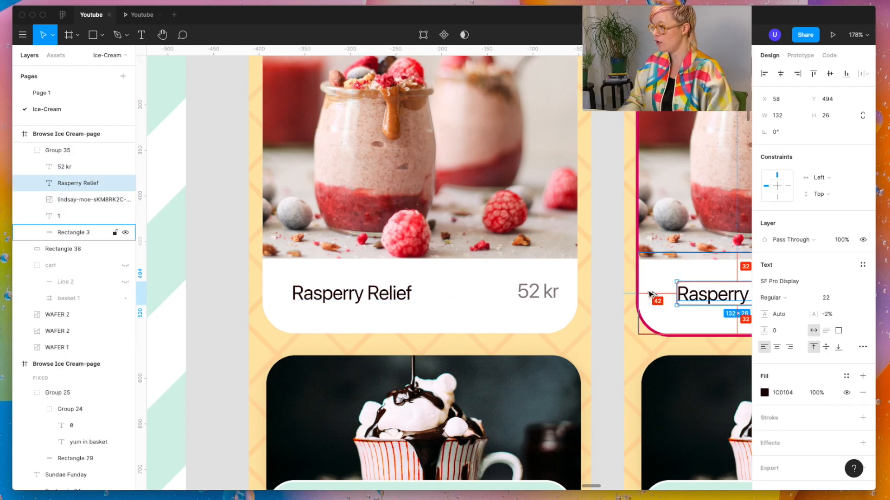
{"action": "key", "text": "shift+Left"}
Step: Change the quantity text beside the 52 kr price to "1 x"
{"action": "scroll", "coordinate": [650, 293], "scroll_direction": "right", "scroll_amount": 10}
{"action": "scroll", "coordinate": [648, 292], "scroll_direction": "down", "scroll_amount": 5}
{"action": "scroll", "coordinate": [645, 294], "scroll_direction": "up", "scroll_amount": 8}
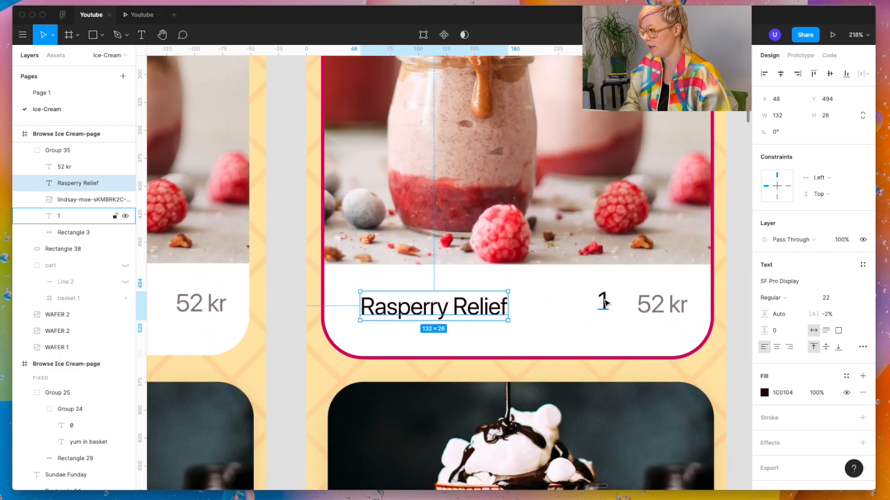
{"action": "left_click", "coordinate": [604, 304]}
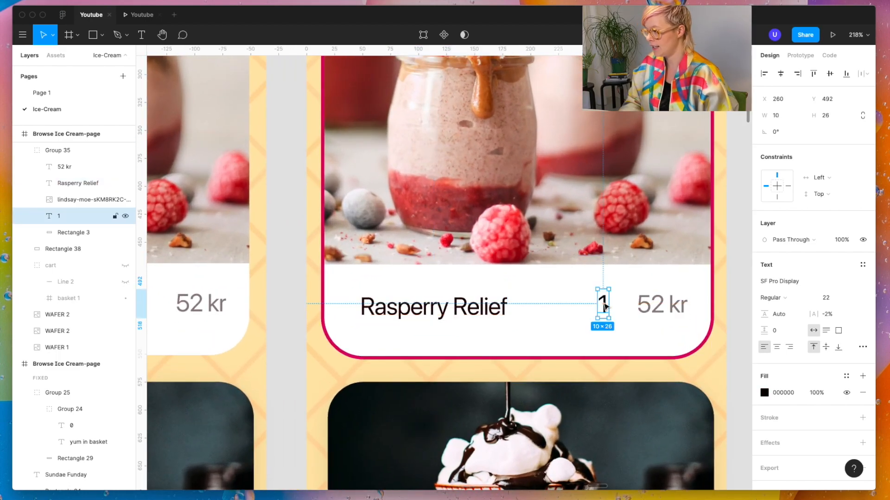
{"action": "double_click", "coordinate": [603, 304]}
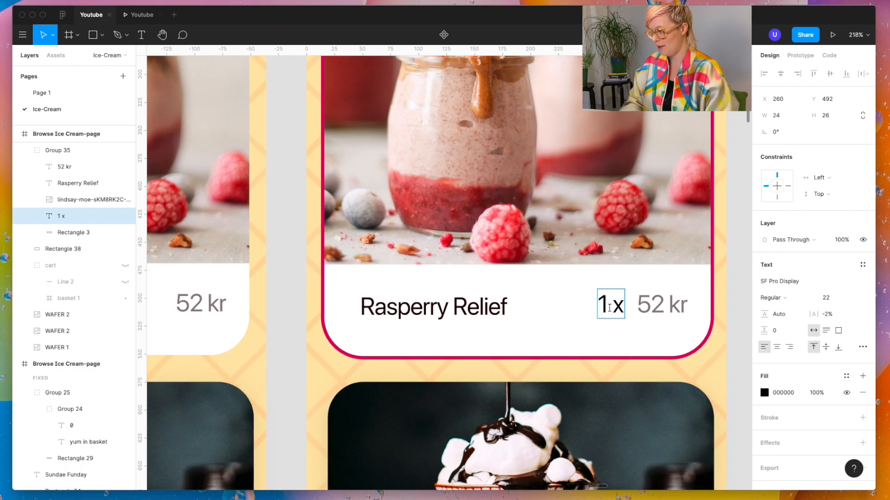
Step: Move the "1 x" quantity text closer to the 52 kr price, to X 263
{"action": "key", "text": "Escape"}
{"action": "left_click_drag", "start_coordinate": [621, 310], "coordinate": [621, 310]}
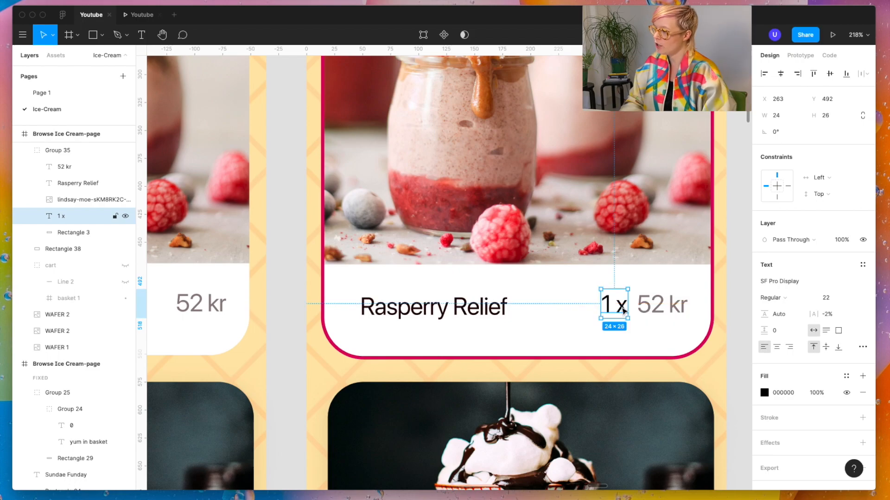
{"action": "key", "text": "Escape"}
{"action": "scroll", "coordinate": [697, 320], "scroll_direction": "down", "scroll_amount": 3}
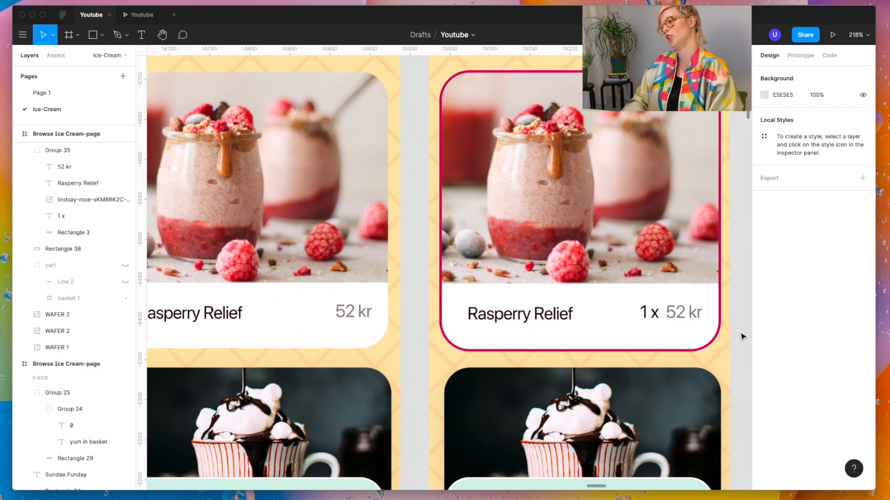
Step: Recolor the "1 x" quantity text with the grey 8D8081 sampled from the 52 kr price
{"action": "scroll", "coordinate": [716, 324], "scroll_direction": "up", "scroll_amount": 5}
{"action": "left_click", "coordinate": [599, 309]}
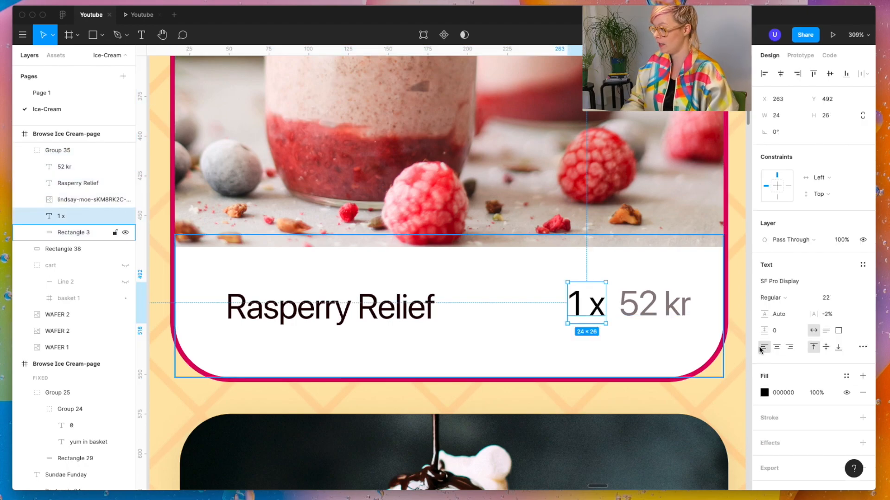
{"action": "left_click", "coordinate": [765, 392]}
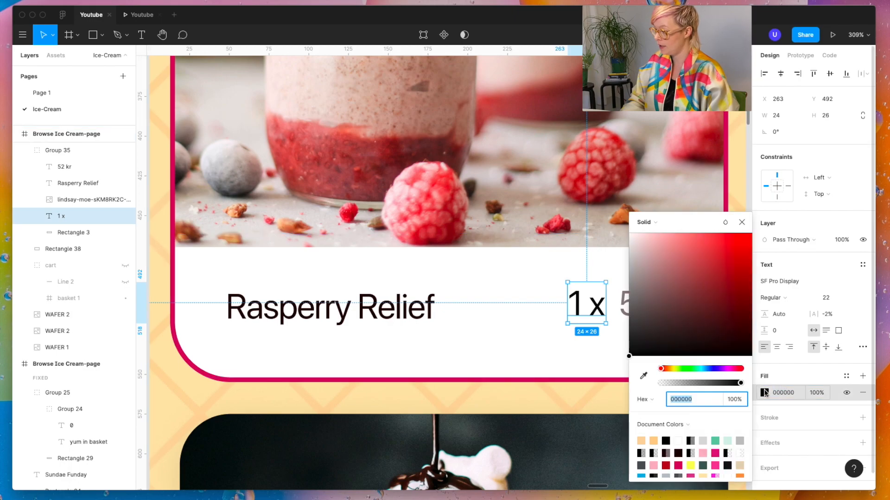
{"action": "left_click", "coordinate": [643, 377]}
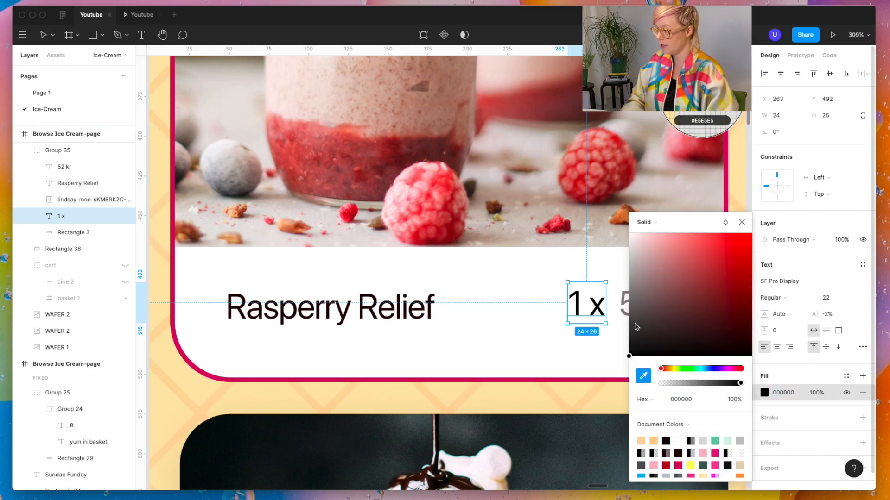
{"action": "left_click", "coordinate": [626, 298]}
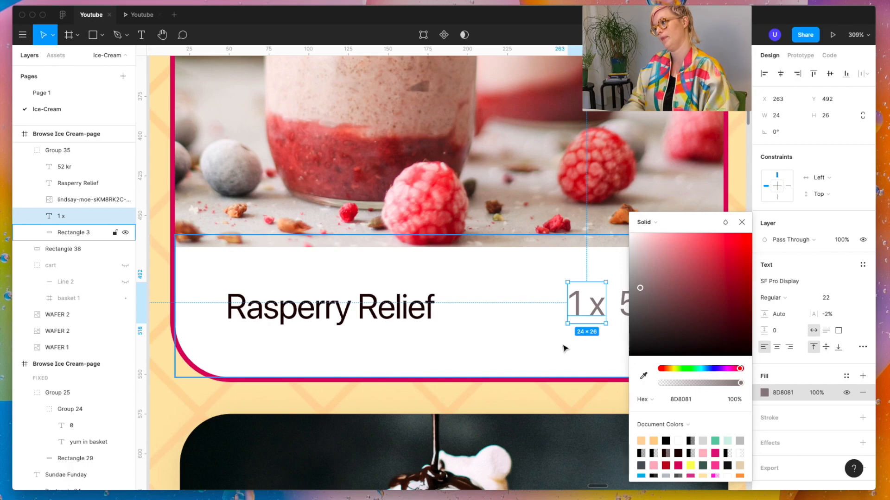
{"action": "left_click", "coordinate": [744, 182]}
{"action": "scroll", "coordinate": [743, 180], "scroll_direction": "down", "scroll_amount": 5}
{"action": "scroll", "coordinate": [744, 178], "scroll_direction": "down", "scroll_amount": 5}
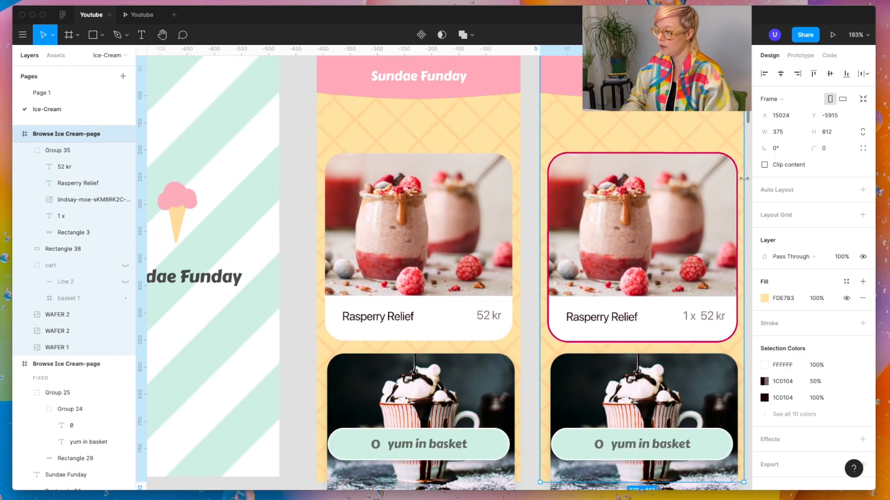
Step: Change the duplicated page's mint basket bar to a count of 1 and the label "Ice-Cream for you"
{"action": "left_click", "coordinate": [528, 369]}
{"action": "scroll", "coordinate": [530, 369], "scroll_direction": "right", "scroll_amount": 2}
{"action": "scroll", "coordinate": [530, 369], "scroll_direction": "down", "scroll_amount": 1}
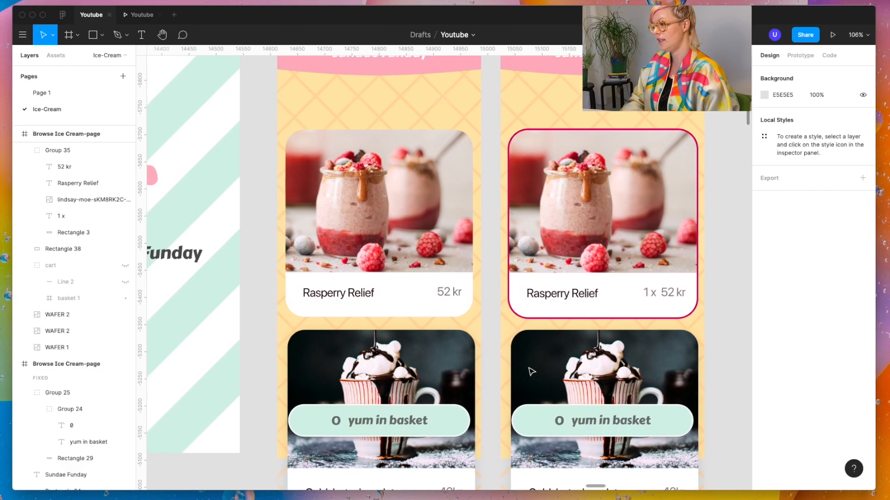
{"action": "left_click", "coordinate": [560, 424]}
{"action": "double_click", "coordinate": [559, 424]}
{"action": "double_click", "coordinate": [559, 422]}
{"action": "type", "text": "1"}
{"action": "double_click", "coordinate": [581, 420]}
{"action": "type", "text": "Ice-Cream for you"}
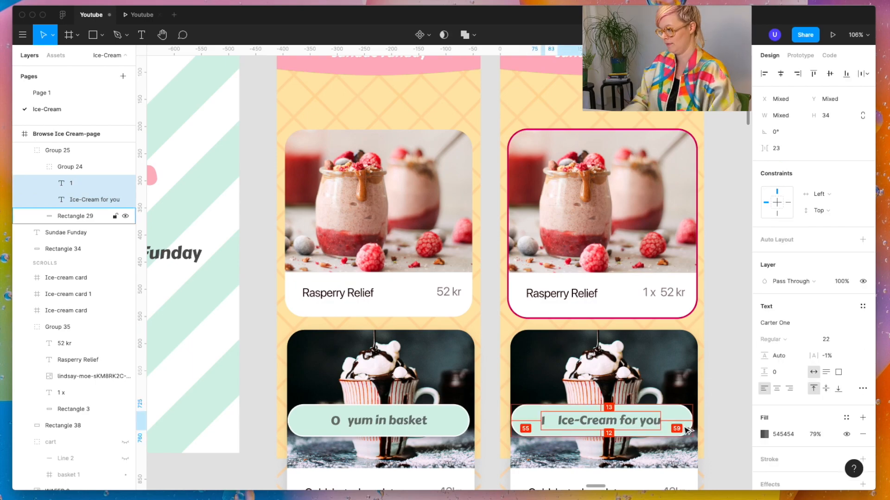
Step: Shift the count 1 and the "Ice-Cream for you" label left together so they sit centred in the mint bar
{"action": "key", "text": "Left"}
{"action": "key", "text": "Right"}
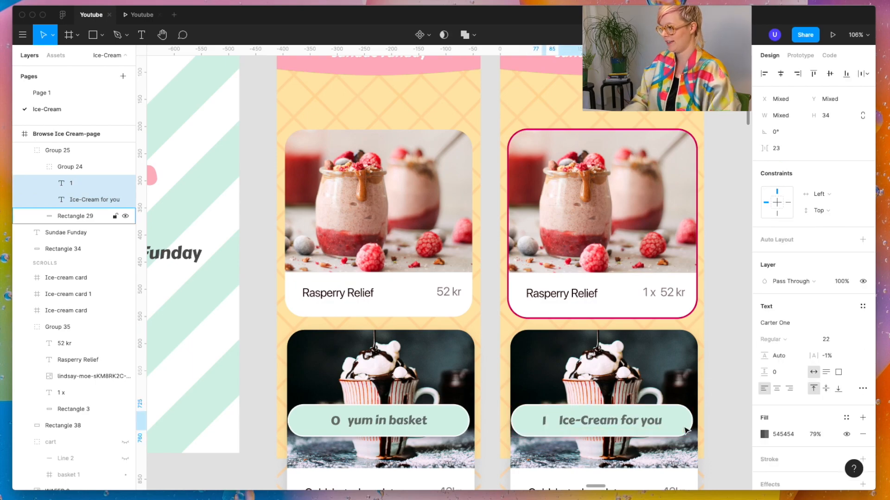
{"action": "left_click", "coordinate": [724, 452]}
{"action": "scroll", "coordinate": [578, 408], "scroll_direction": "down", "scroll_amount": 3}
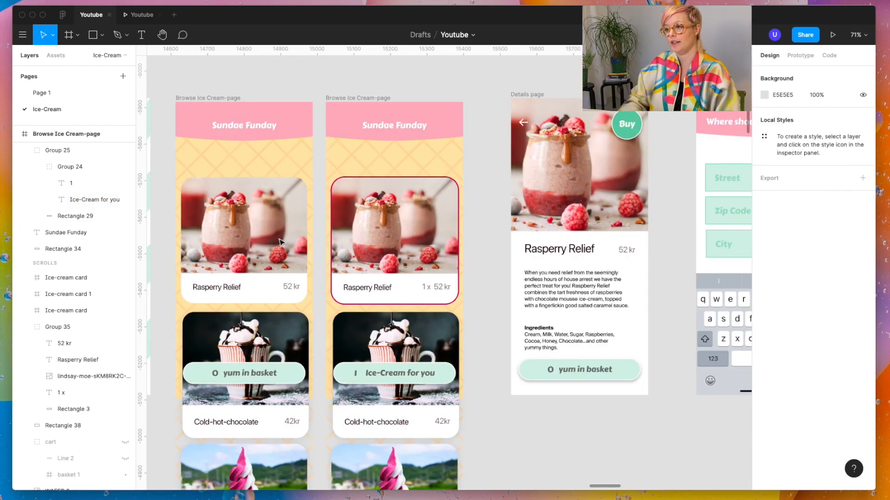
Step: Link the original page's Rasperry Relief image to the duplicated page with an On Tap, Navigate To interaction
{"action": "scroll", "coordinate": [280, 241], "scroll_direction": "left", "scroll_amount": 3}
{"action": "left_click", "coordinate": [292, 108]}
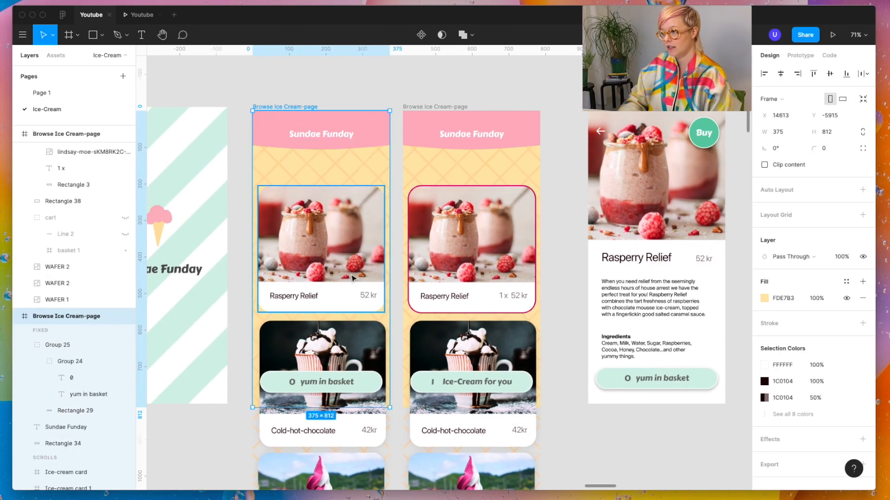
{"action": "left_click", "coordinate": [807, 55]}
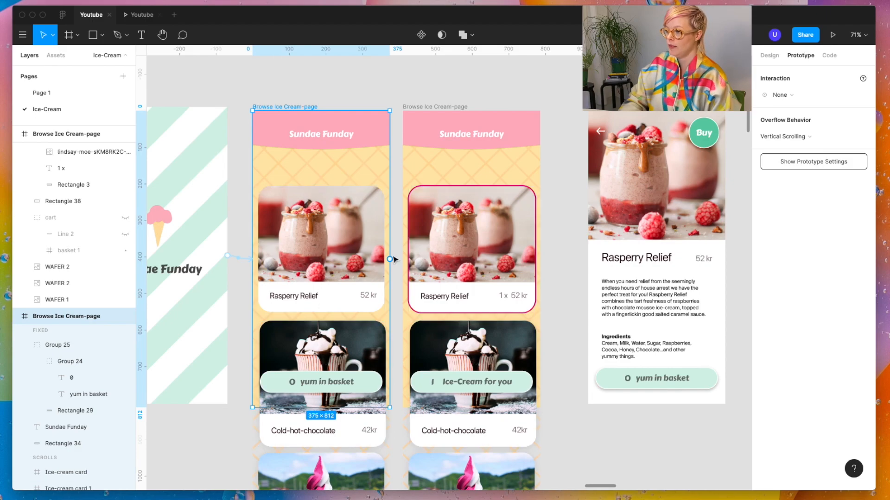
{"action": "left_click", "coordinate": [346, 261]}
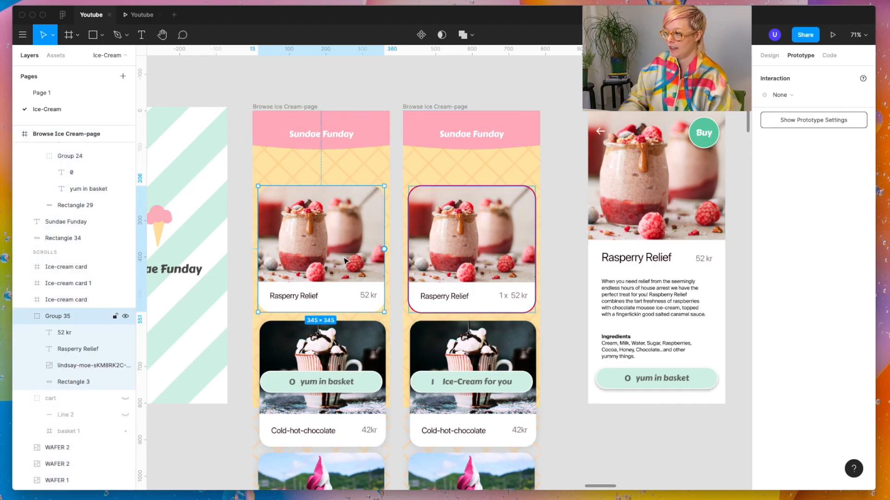
{"action": "double_click", "coordinate": [370, 261]}
{"action": "left_click_drag", "start_coordinate": [384, 234], "coordinate": [440, 240]}
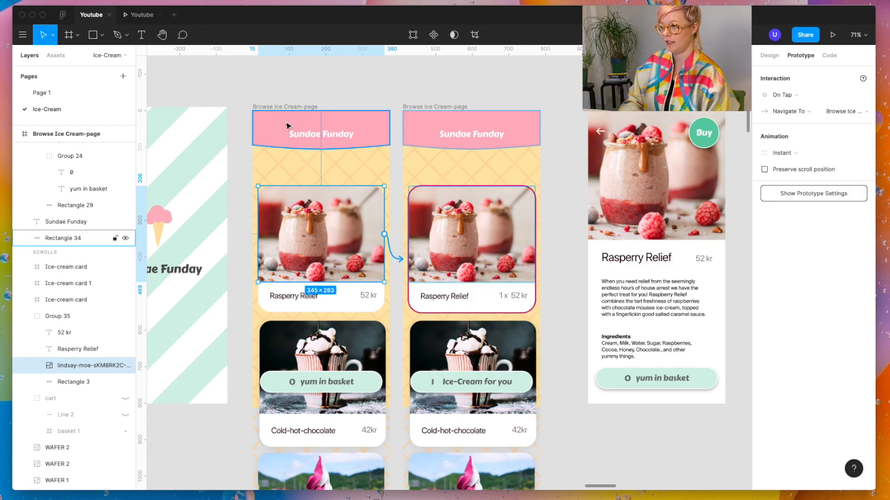
Step: Make the original Browse Ice Cream-page the prototype's starting frame instead of the Loading page
{"action": "left_click", "coordinate": [221, 91]}
{"action": "scroll", "coordinate": [213, 95], "scroll_direction": "left", "scroll_amount": 3}
{"action": "left_click_drag", "start_coordinate": [159, 166], "coordinate": [378, 99]}
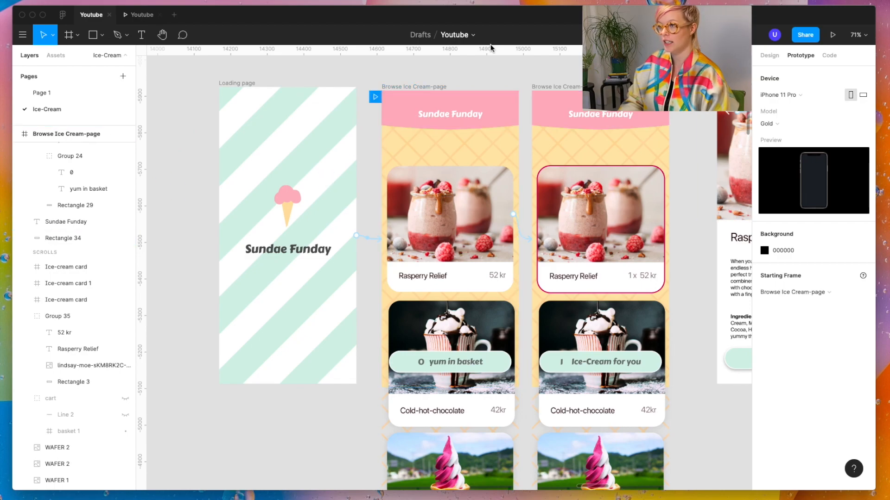
Step: Preview the prototype and test tapping the Rasperry Relief image to switch the card to its selected state
{"action": "left_click", "coordinate": [140, 16]}
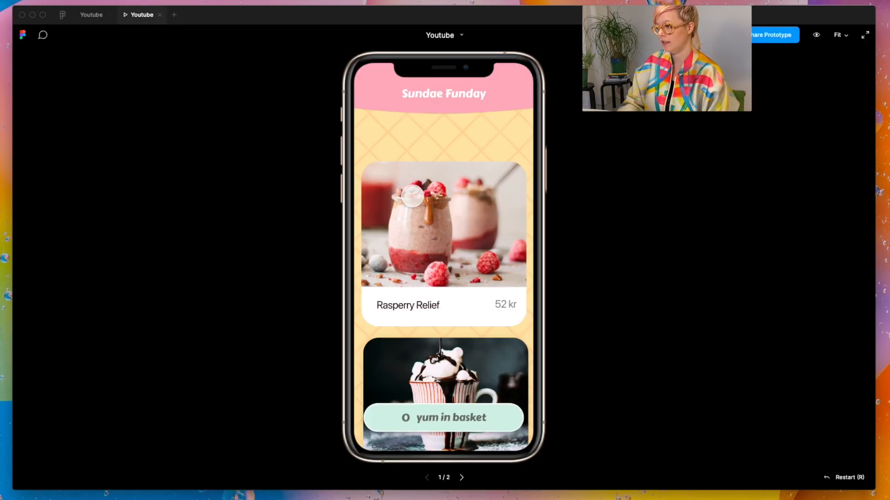
{"action": "left_click", "coordinate": [412, 195]}
{"action": "left_click", "coordinate": [412, 196]}
{"action": "left_click", "coordinate": [412, 196]}
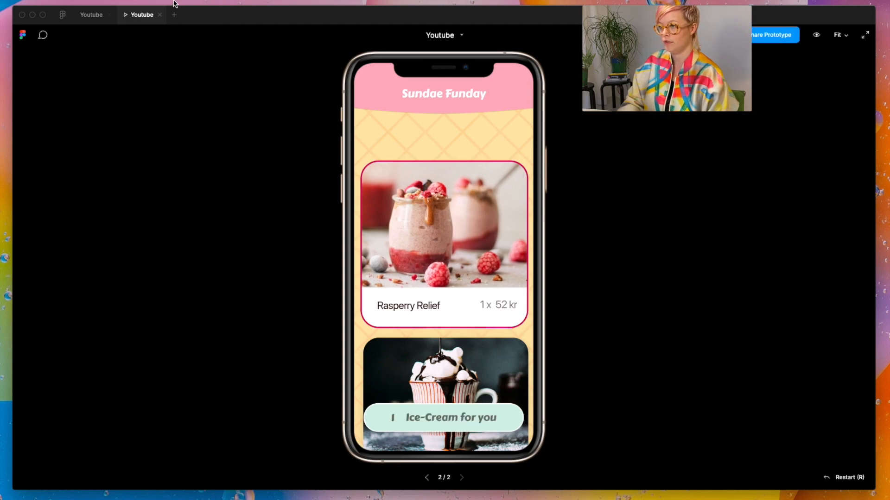
Step: Align the duplicated Rasperry Relief card group to X 15 like the original, and inspect its pink outline rectangle
{"action": "left_click", "coordinate": [454, 226]}
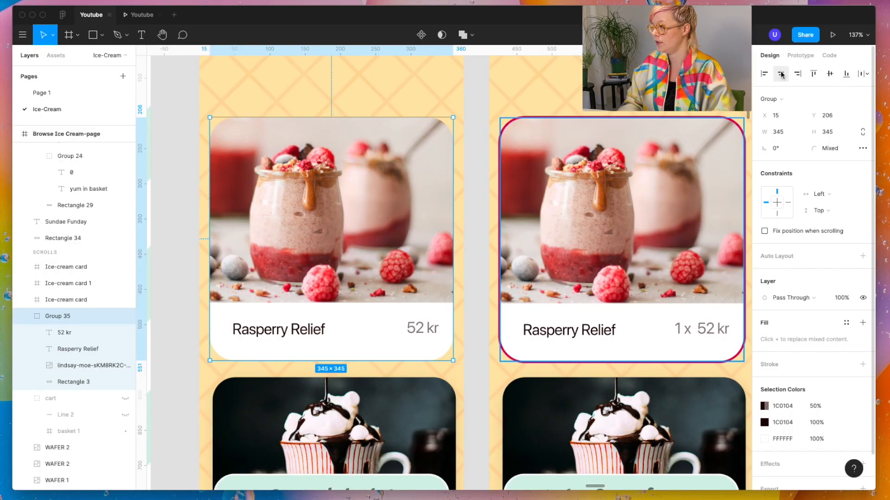
{"action": "left_click", "coordinate": [658, 199]}
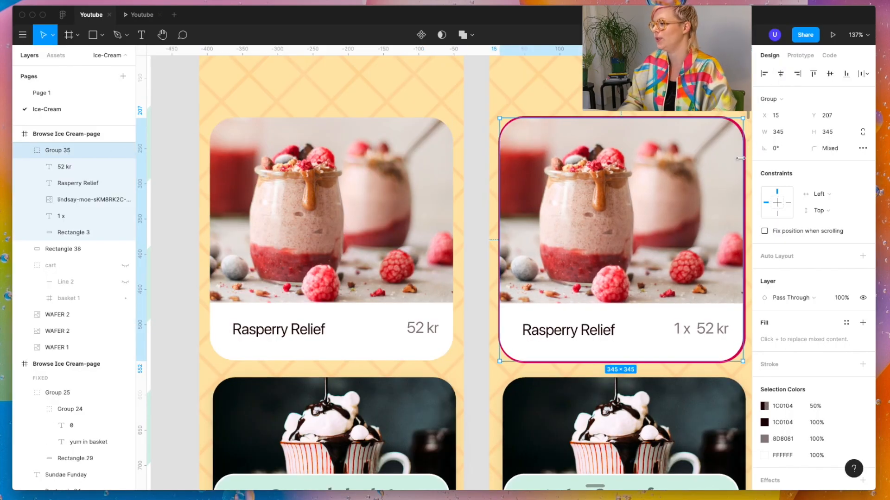
{"action": "scroll", "coordinate": [652, 153], "scroll_direction": "up", "scroll_amount": 5}
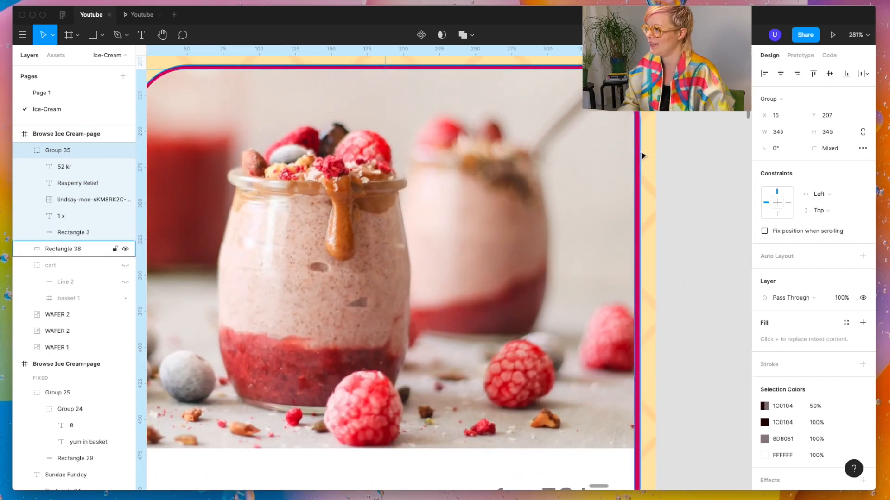
{"action": "left_click", "coordinate": [643, 156]}
{"action": "scroll", "coordinate": [696, 153], "scroll_direction": "down", "scroll_amount": 6}
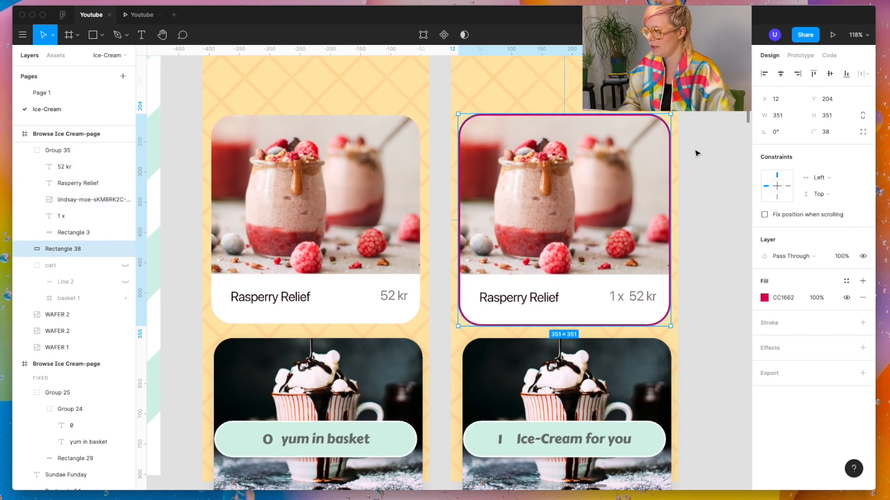
Step: Compare both Rasperry Relief cards' distances to their page edges and check the selected card in the preview
{"action": "left_click", "coordinate": [695, 156]}
{"action": "scroll", "coordinate": [694, 158], "scroll_direction": "up", "scroll_amount": 2}
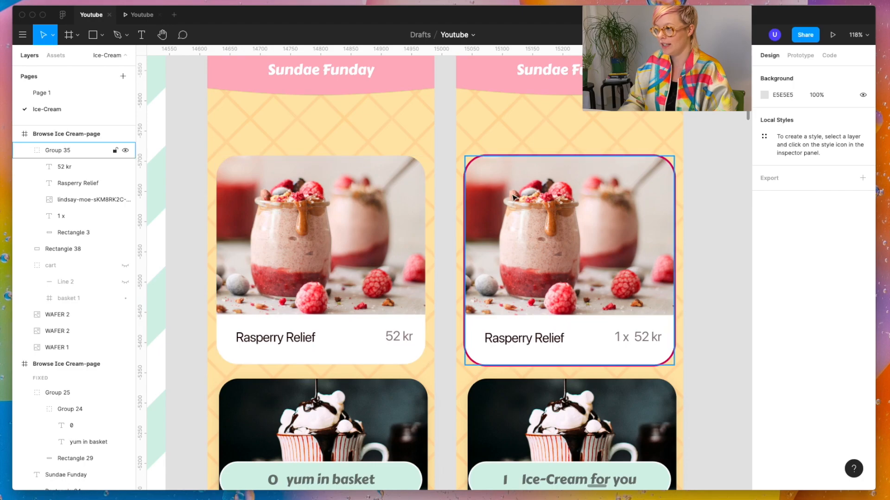
{"action": "left_click", "coordinate": [216, 214]}
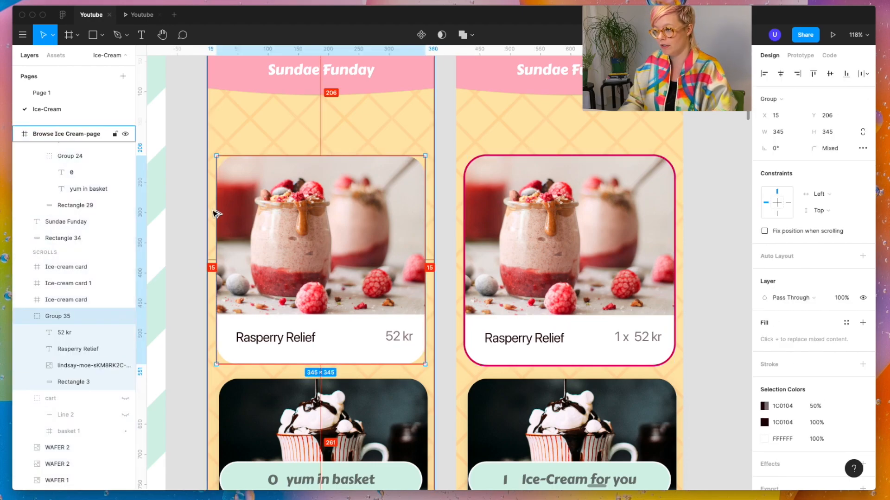
{"action": "left_click", "coordinate": [528, 255]}
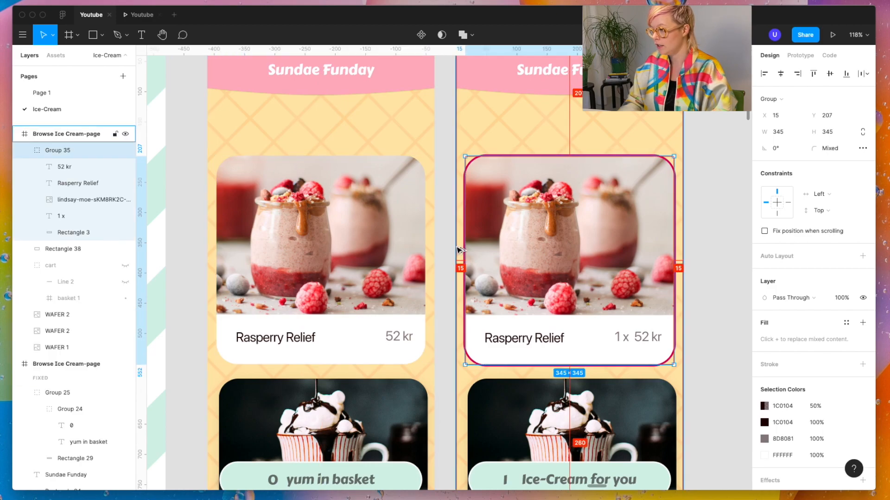
{"action": "key", "text": "super+alt+Return"}
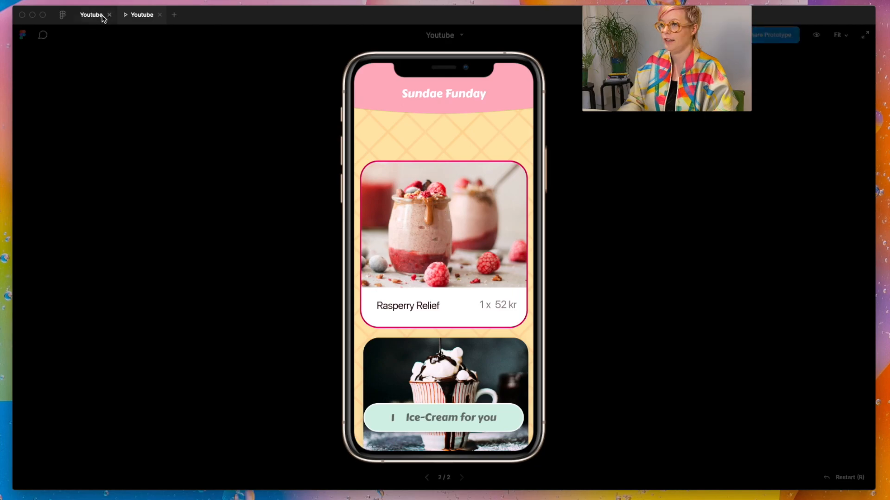
{"action": "key", "text": "ctrl+Tab"}
Step: Link the duplicated page's Rasperry Relief image back to the original page with an On Tap, Navigate To interaction
{"action": "double_click", "coordinate": [529, 199]}
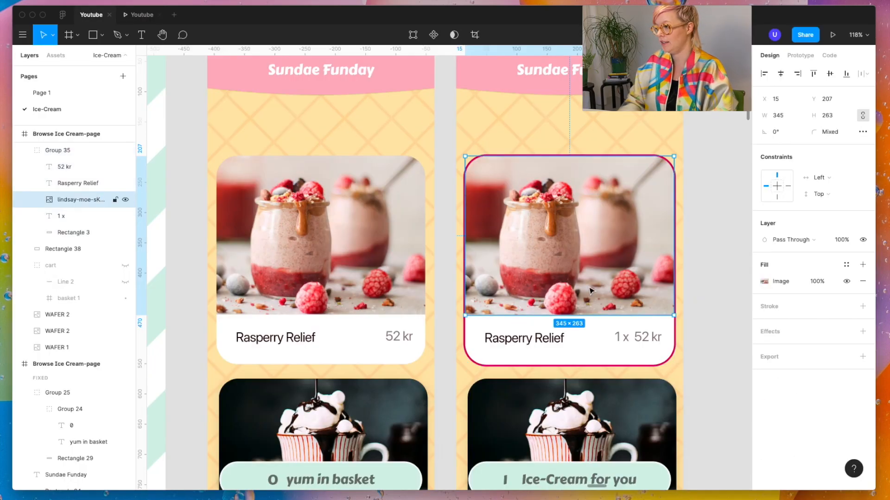
{"action": "left_click", "coordinate": [809, 59]}
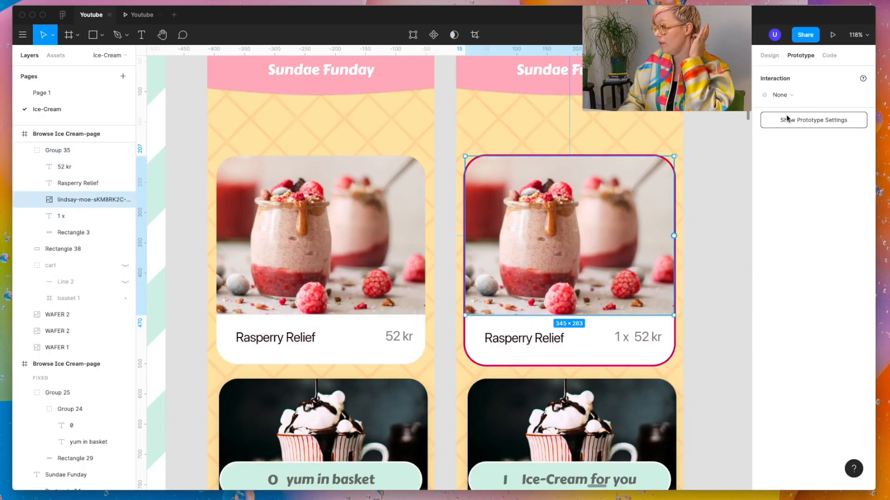
{"action": "left_click_drag", "start_coordinate": [674, 236], "coordinate": [357, 258]}
Step: Preview the prototype, toggle the Rasperry Relief card between its states, and scroll through the page
{"action": "key", "text": "ctrl+Tab"}
{"action": "left_click", "coordinate": [461, 215]}
{"action": "left_click", "coordinate": [461, 215]}
{"action": "left_click", "coordinate": [461, 215]}
{"action": "left_click", "coordinate": [461, 215]}
{"action": "left_click", "coordinate": [461, 215]}
{"action": "scroll", "coordinate": [495, 282], "scroll_direction": "down", "scroll_amount": 12}
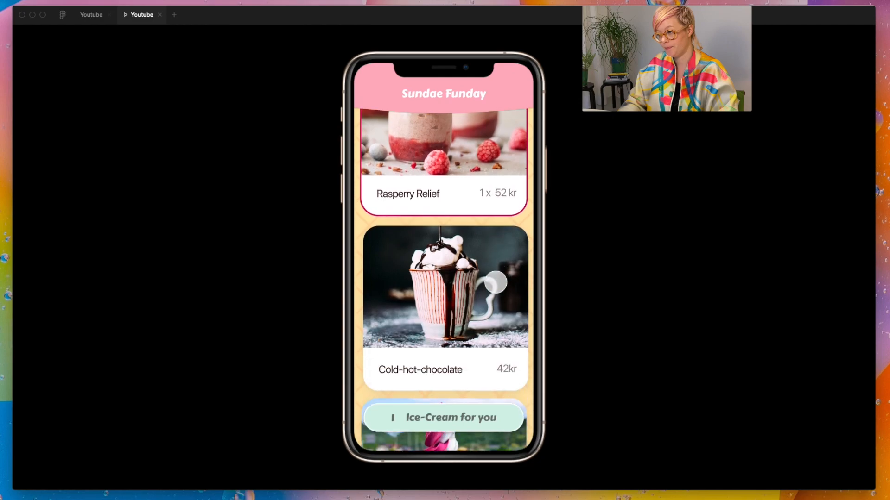
{"action": "scroll", "coordinate": [496, 283], "scroll_direction": "up", "scroll_amount": 12}
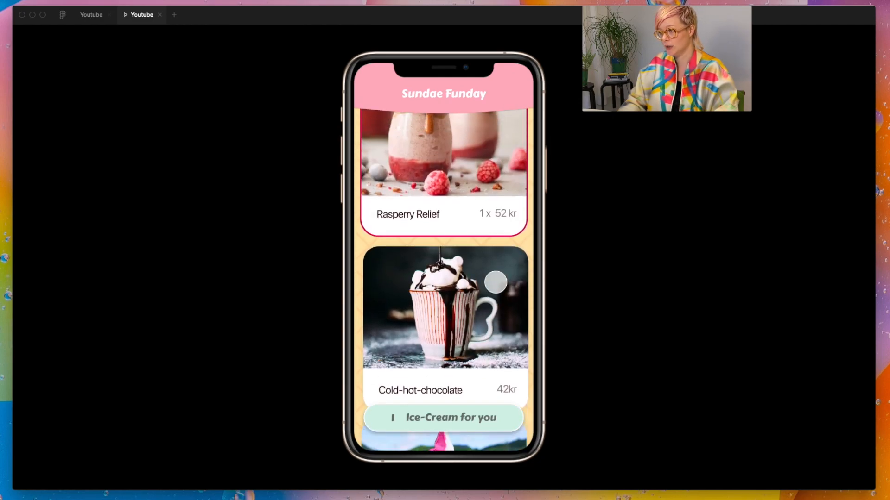
{"action": "left_click", "coordinate": [495, 282]}
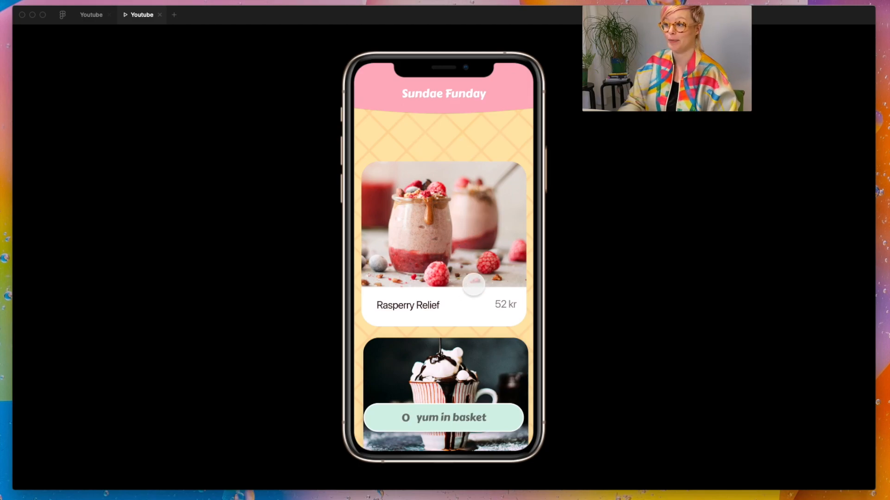
{"action": "left_click", "coordinate": [444, 317]}
Step: Link the white text area of the original page's Rasperry Relief card to the Details page with an On Tap, Navigate To interaction
{"action": "left_click", "coordinate": [92, 17]}
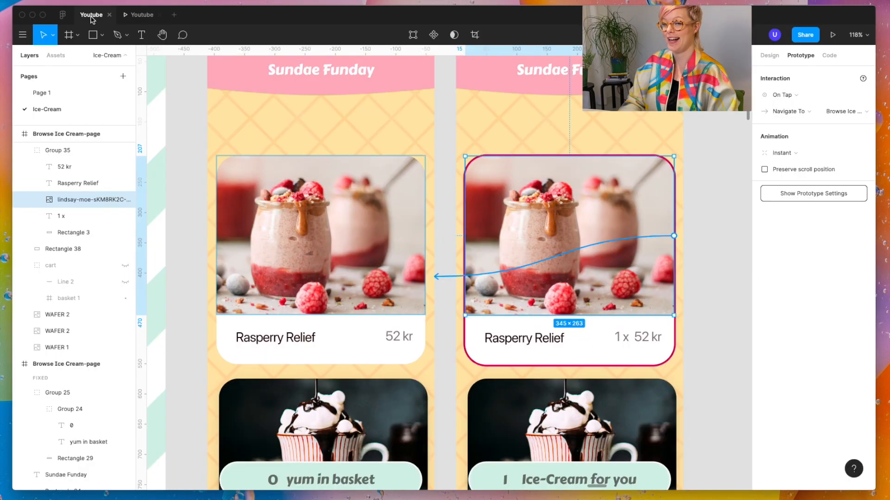
{"action": "left_click", "coordinate": [438, 212]}
{"action": "left_click", "coordinate": [365, 343]}
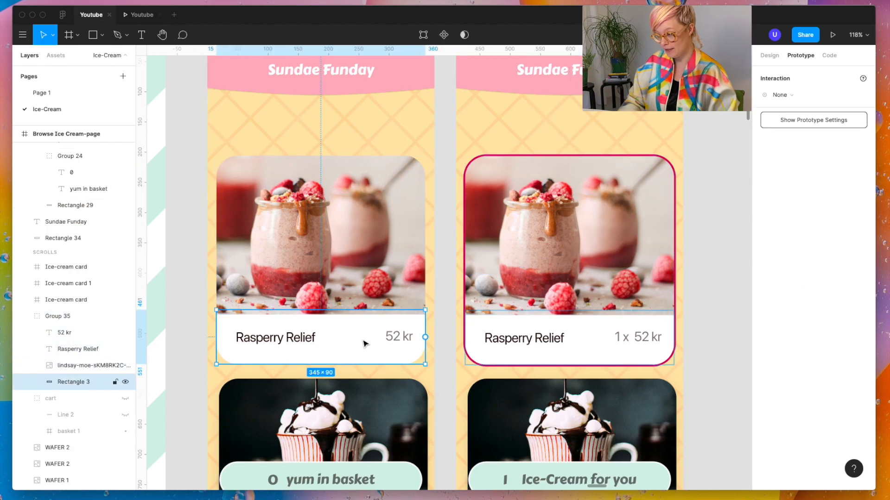
{"action": "scroll", "coordinate": [362, 345], "scroll_direction": "down", "scroll_amount": 5}
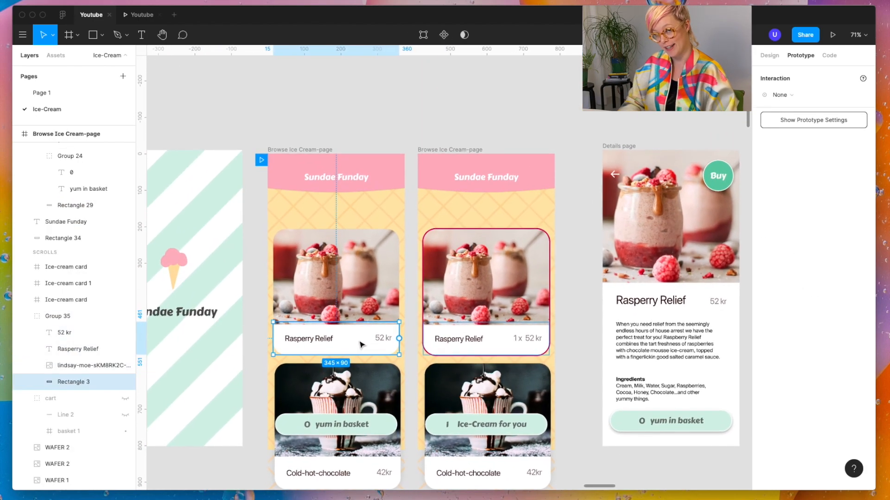
{"action": "scroll", "coordinate": [360, 343], "scroll_direction": "down", "scroll_amount": 1}
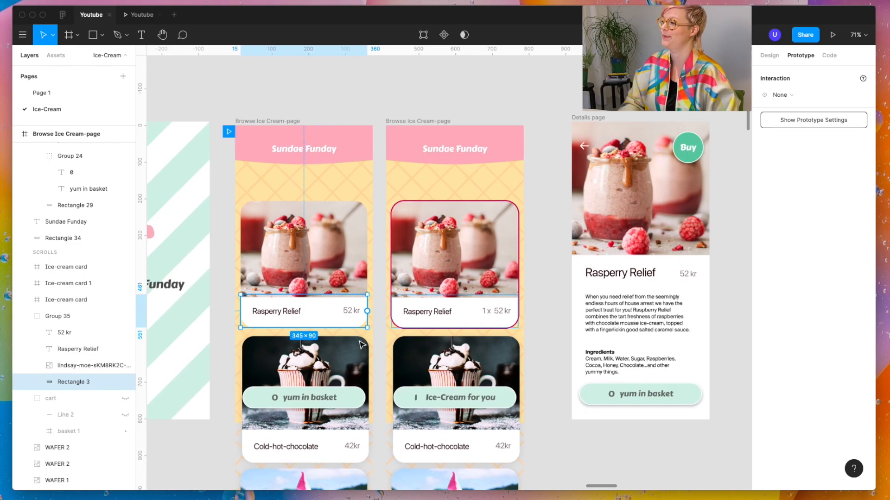
{"action": "left_click_drag", "start_coordinate": [368, 313], "coordinate": [590, 295]}
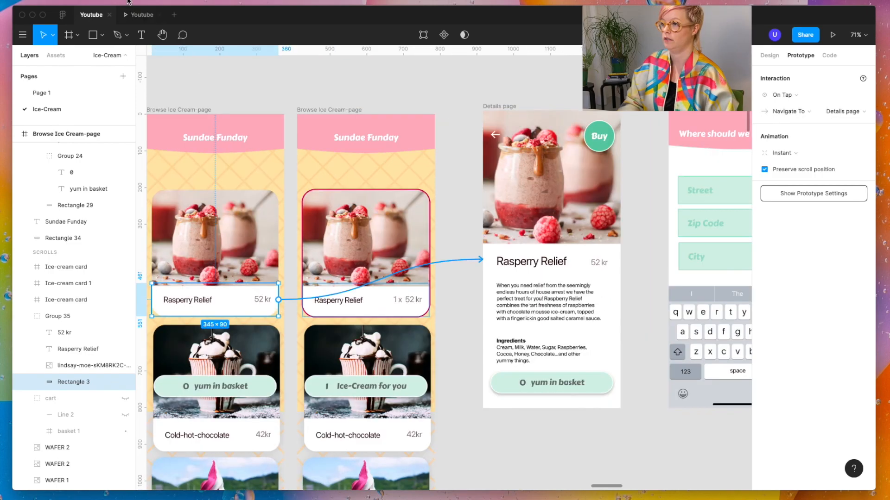
Step: Preview the prototype, open the Rasperry Relief details from the card's text area, and test how the Details page scrolls
{"action": "left_click", "coordinate": [141, 15]}
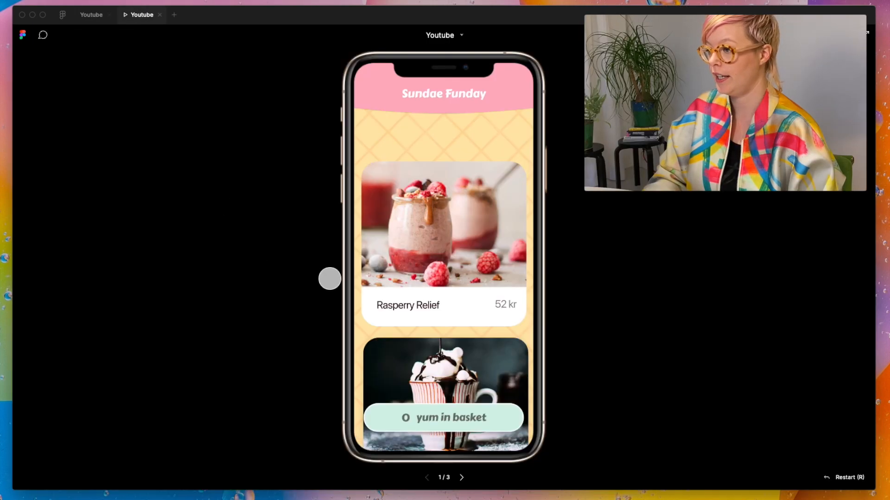
{"action": "left_click", "coordinate": [446, 307]}
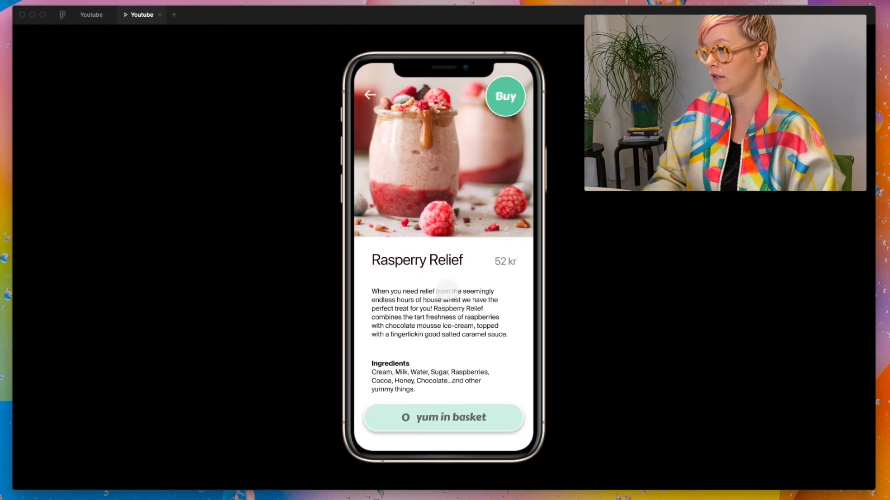
{"action": "scroll", "coordinate": [446, 287], "scroll_direction": "down", "scroll_amount": 4}
{"action": "scroll", "coordinate": [447, 288], "scroll_direction": "up", "scroll_amount": 4}
{"action": "scroll", "coordinate": [447, 288], "scroll_direction": "down", "scroll_amount": 4}
{"action": "scroll", "coordinate": [447, 288], "scroll_direction": "up", "scroll_amount": 4}
{"action": "scroll", "coordinate": [447, 289], "scroll_direction": "down", "scroll_amount": 6}
{"action": "scroll", "coordinate": [447, 288], "scroll_direction": "up", "scroll_amount": 6}
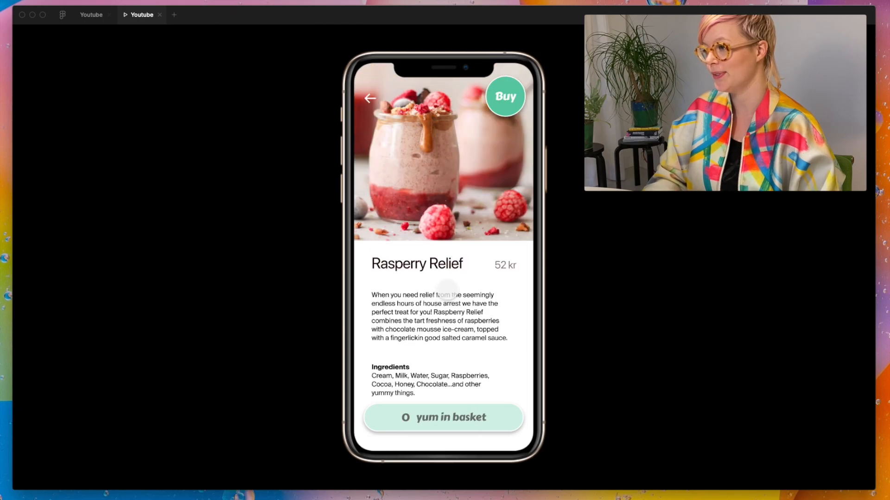
Step: Set the Details page's overflow behavior to No Scrolling
{"action": "left_click", "coordinate": [93, 16]}
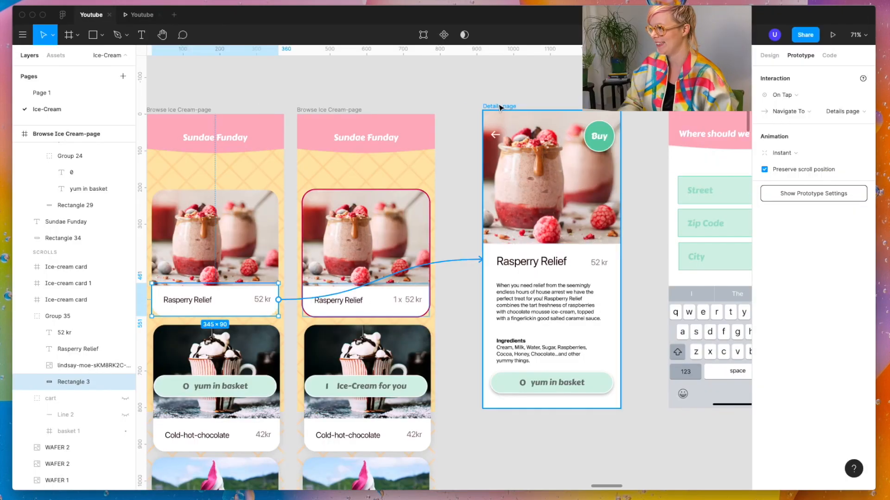
{"action": "left_click", "coordinate": [499, 107]}
{"action": "left_click", "coordinate": [797, 136]}
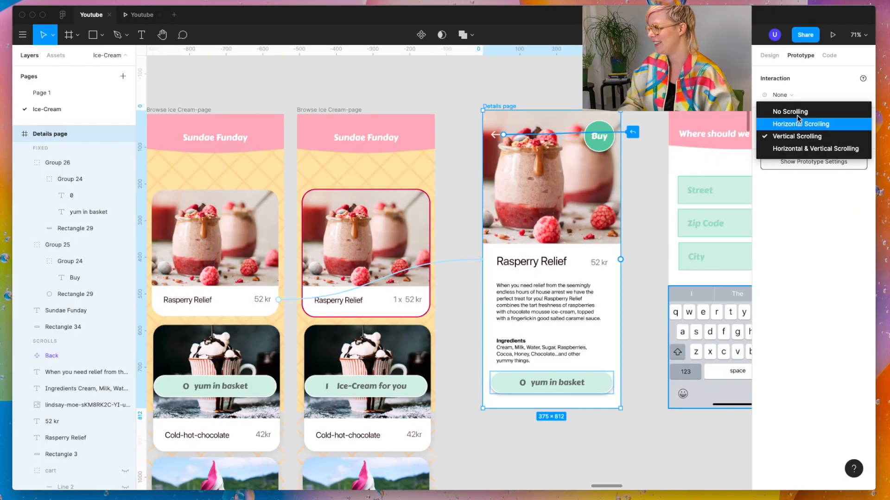
{"action": "left_click", "coordinate": [798, 113]}
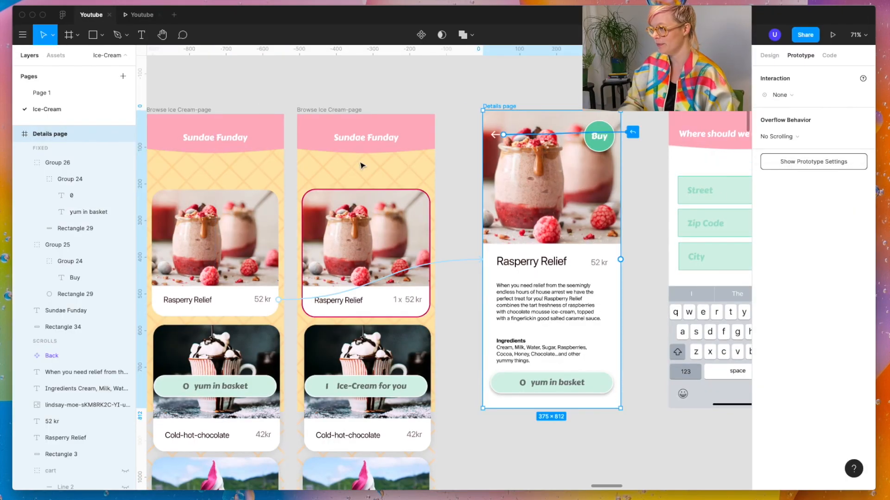
Step: Preview the prototype, toggle the Rasperry Relief card by its image, and open the Details page from its text area
{"action": "left_click", "coordinate": [142, 15]}
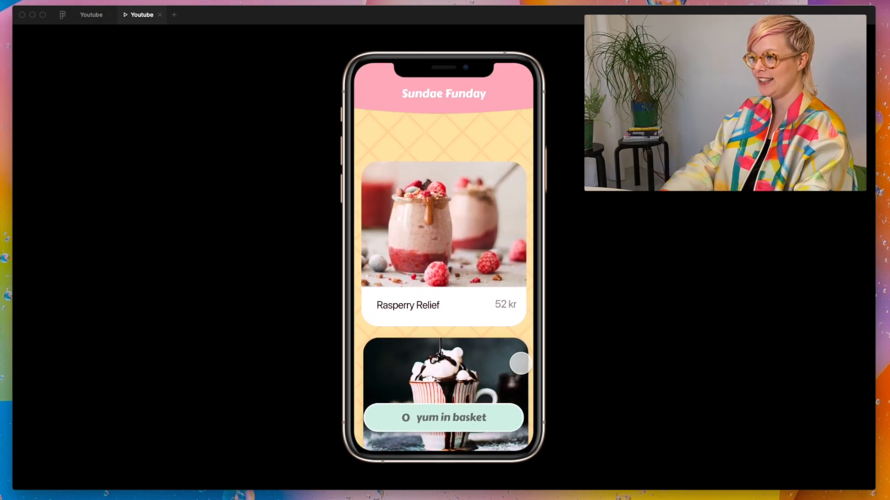
{"action": "scroll", "coordinate": [472, 213], "scroll_direction": "up", "scroll_amount": 3}
{"action": "left_click", "coordinate": [472, 213]}
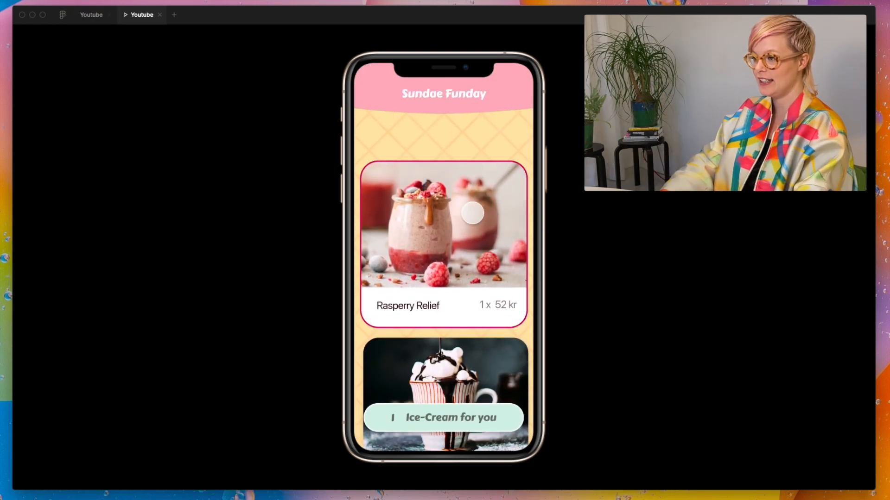
{"action": "left_click", "coordinate": [472, 213]}
{"action": "left_click", "coordinate": [468, 311]}
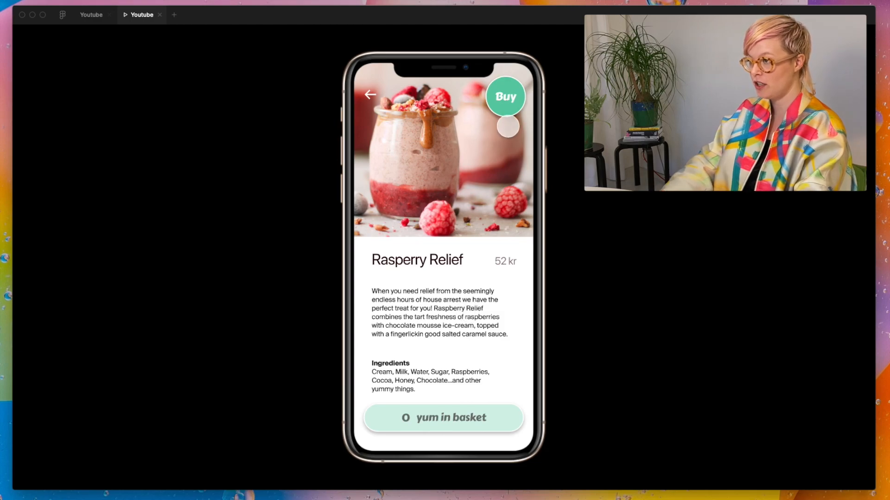
Step: Duplicate the Details page beside the original and link the original's Buy button to the copy with On Tap, Navigate To
{"action": "left_click", "coordinate": [90, 14]}
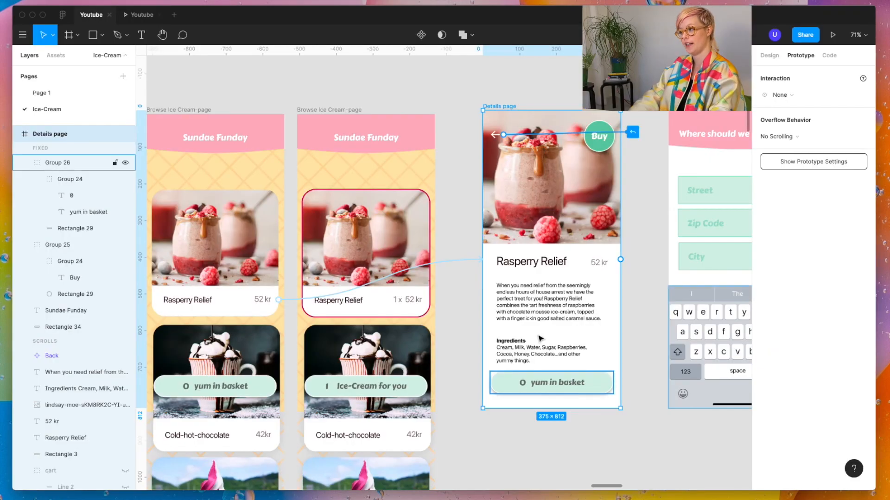
{"action": "key", "text": "shift+2"}
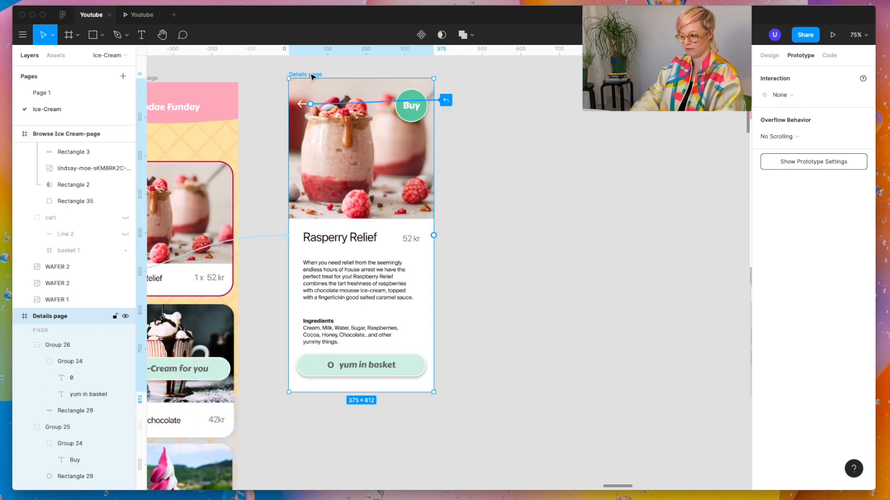
{"action": "left_click_drag", "start_coordinate": [313, 77], "coordinate": [472, 78]}
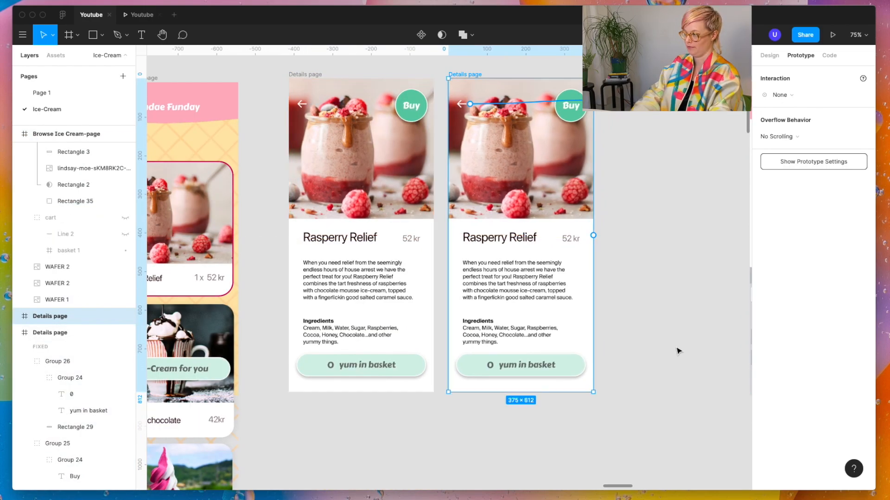
{"action": "left_click", "coordinate": [411, 106]}
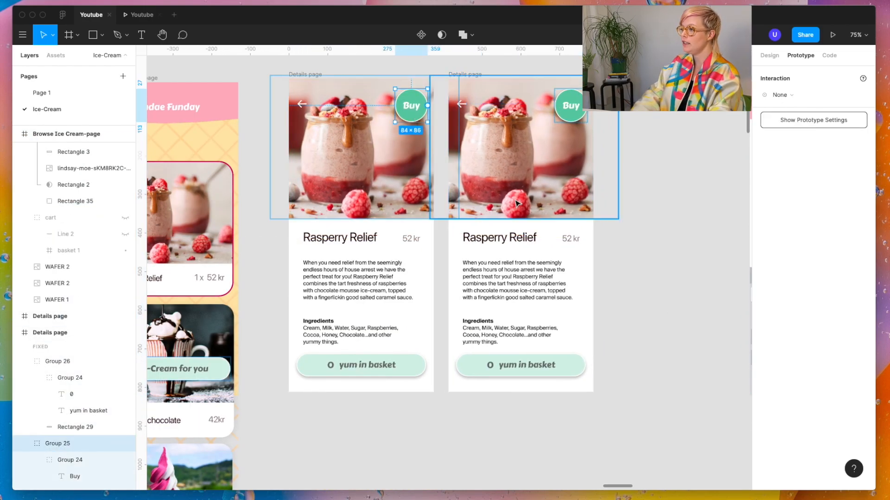
{"action": "left_click_drag", "start_coordinate": [427, 105], "coordinate": [461, 118]}
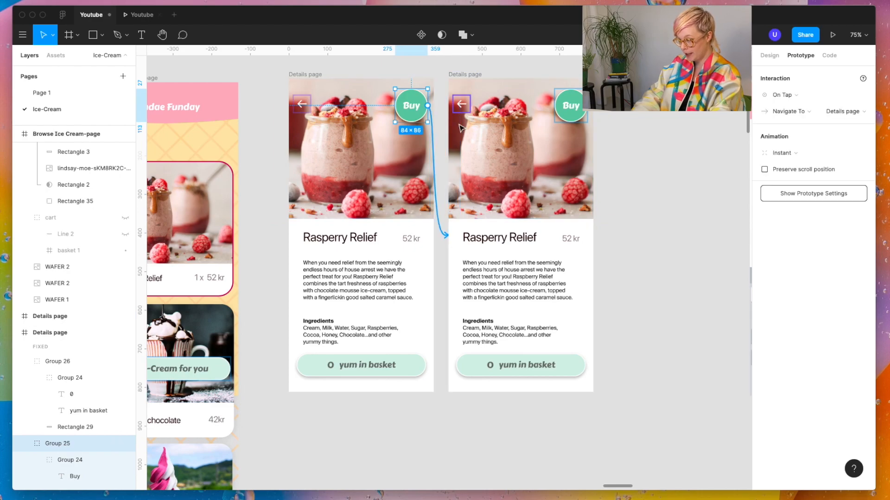
Step: Replace the duplicated Details page's "yum in basket" bar with the "1 Ice-Cream for you" bar copied from the selected-card browse page
{"action": "left_click", "coordinate": [494, 373]}
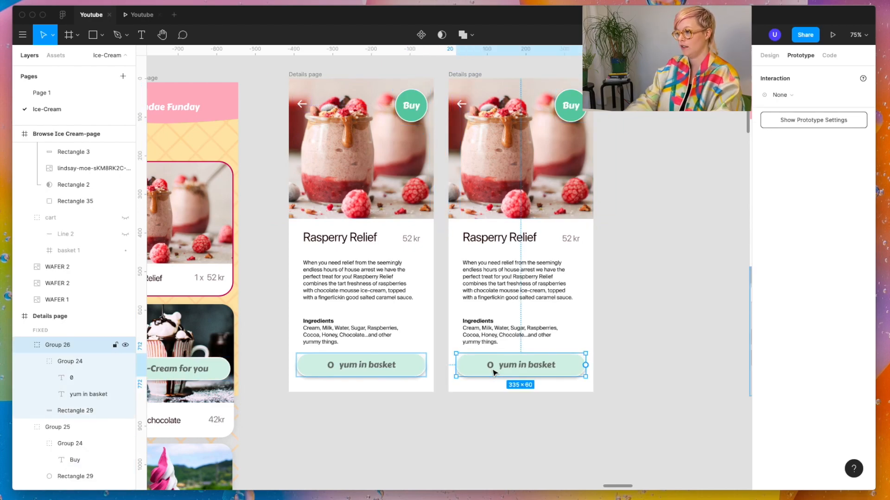
{"action": "key", "text": "Delete"}
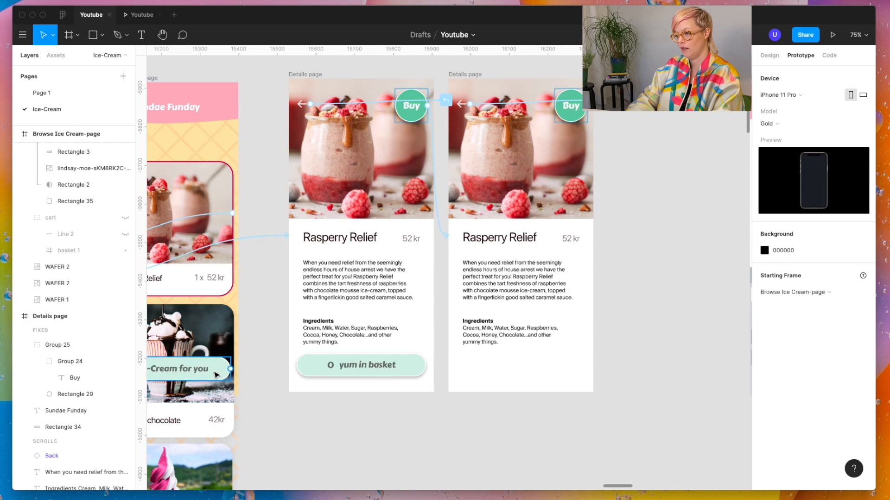
{"action": "left_click", "coordinate": [217, 374]}
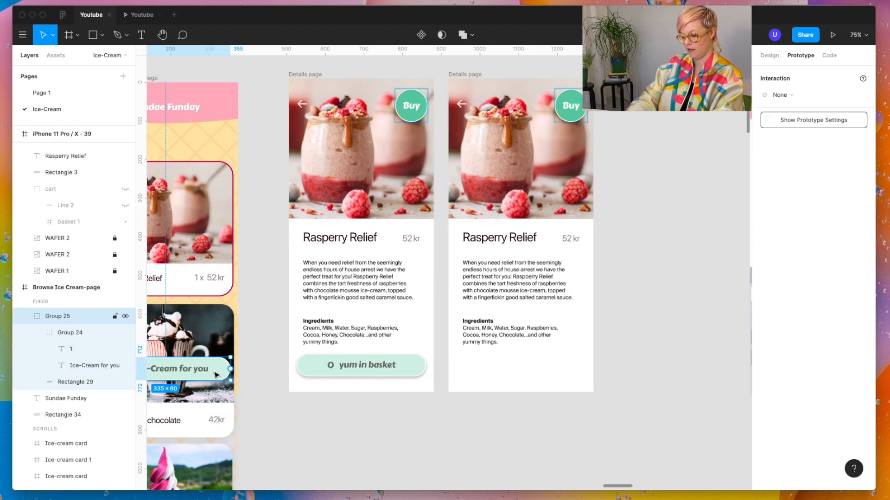
{"action": "left_click", "coordinate": [470, 70]}
{"action": "key", "text": "ctrl+v"}
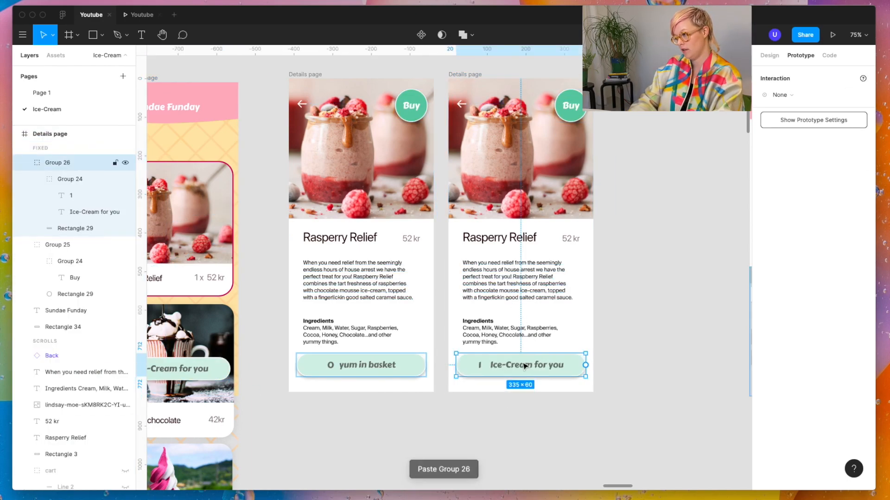
{"action": "key", "text": "Escape"}
Step: Preview the Details page and test the Buy button's change to the basket bar
{"action": "left_click", "coordinate": [141, 14]}
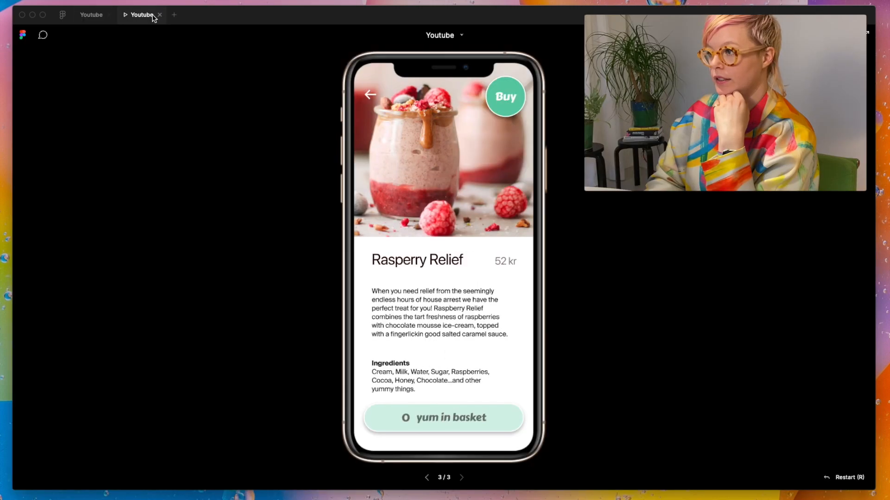
{"action": "left_click", "coordinate": [505, 97]}
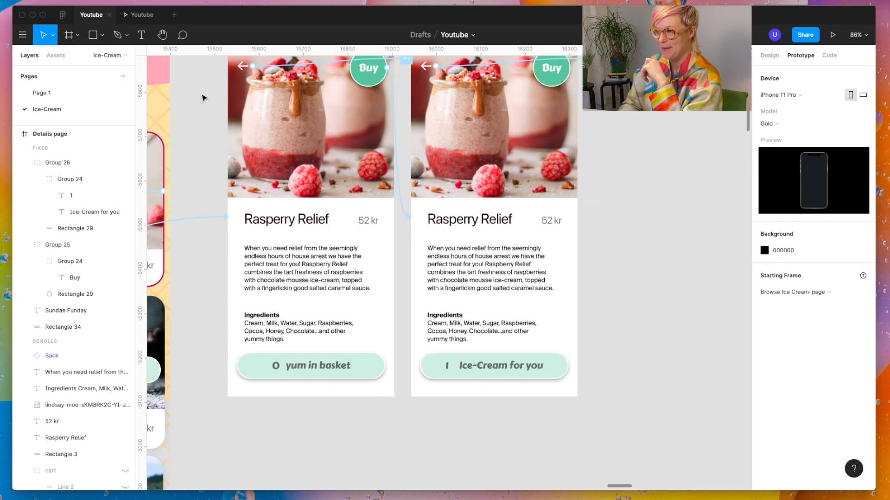
{"action": "left_click", "coordinate": [139, 14]}
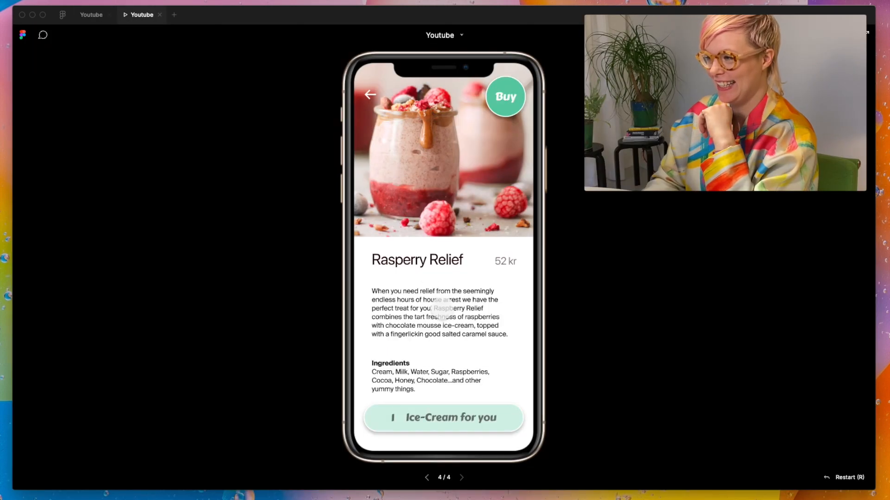
{"action": "left_click", "coordinate": [507, 94]}
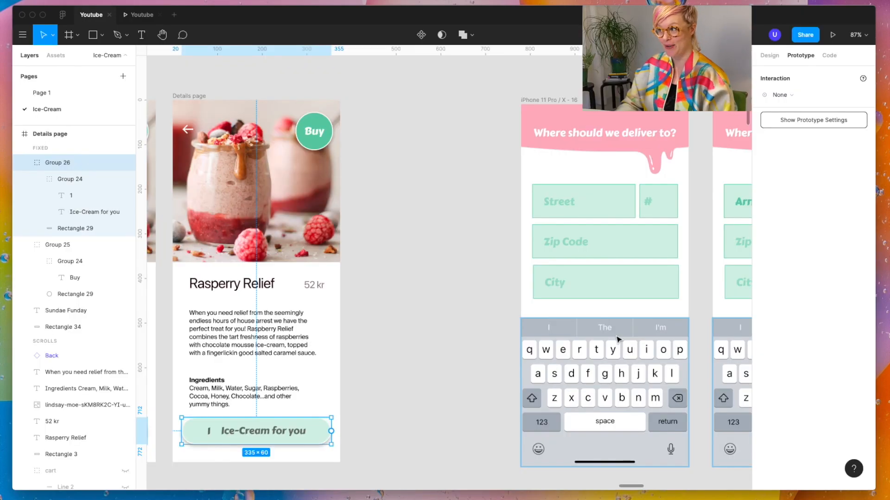
Step: Add an empty 375 × 812 iPhone 11 Pro / X frame beside the duplicated Details page and line up its top edge with the neighbouring pages
{"action": "scroll", "coordinate": [547, 303], "scroll_direction": "down", "scroll_amount": 5}
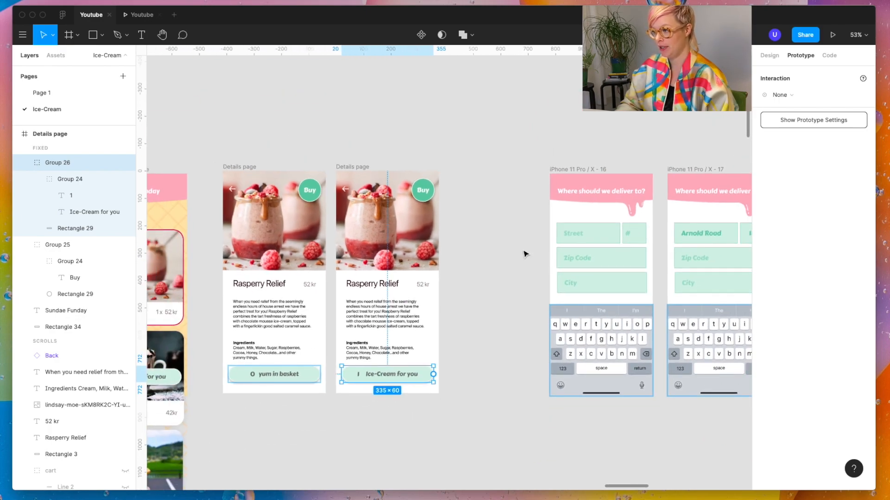
{"action": "scroll", "coordinate": [545, 267], "scroll_direction": "down", "scroll_amount": 3}
{"action": "key", "text": "f"}
{"action": "left_click", "coordinate": [799, 106]}
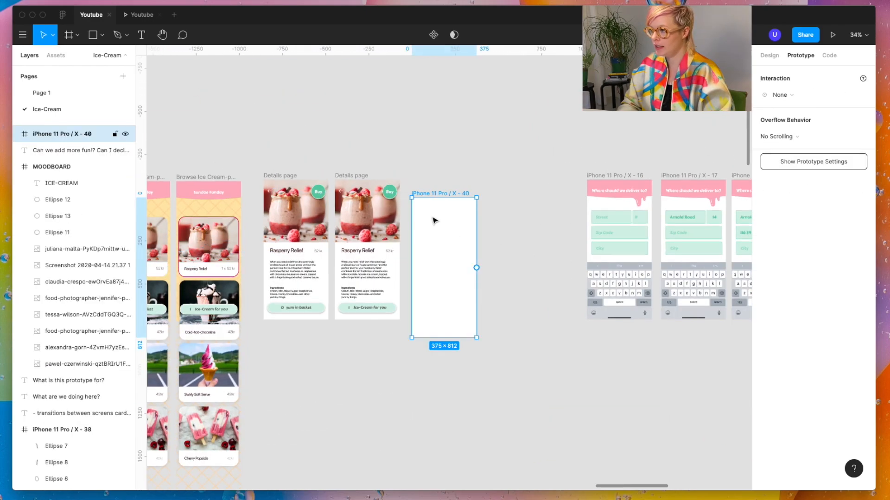
{"action": "left_click_drag", "start_coordinate": [447, 196], "coordinate": [447, 179]}
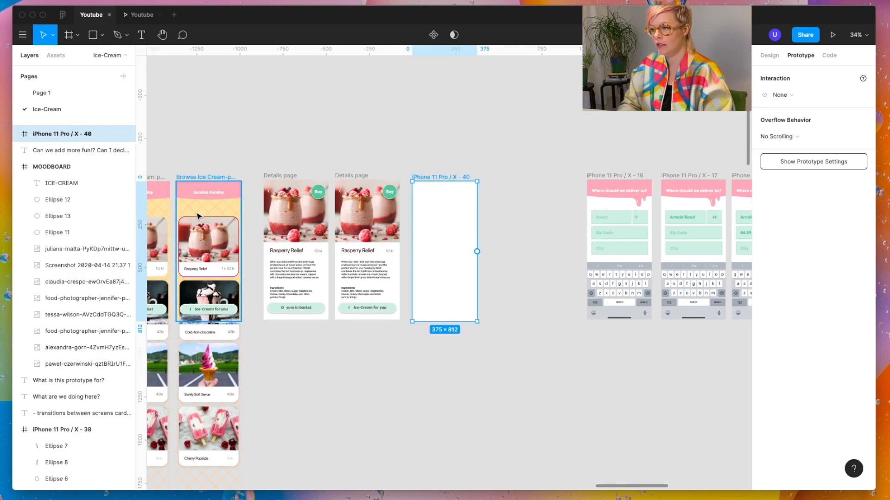
Step: Fill the new iPhone frame with the browse page's yellow background color, FDE7B3
{"action": "left_click", "coordinate": [211, 207]}
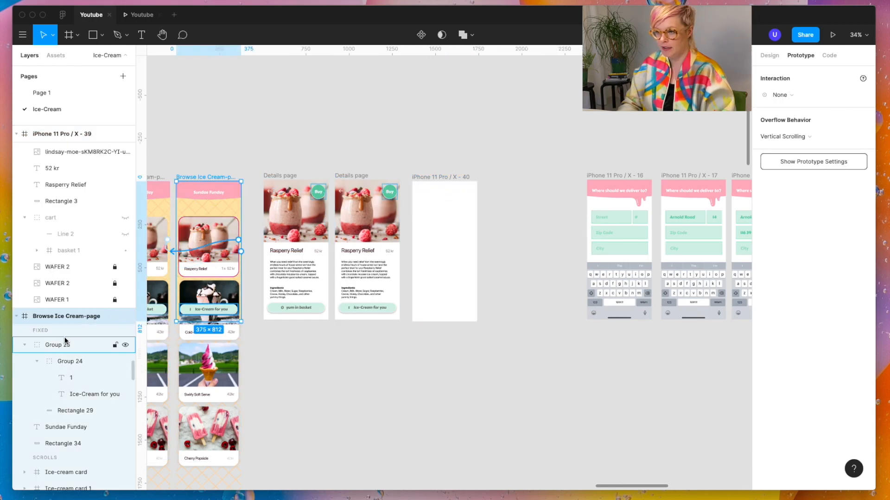
{"action": "scroll", "coordinate": [65, 342], "scroll_direction": "down", "scroll_amount": 2}
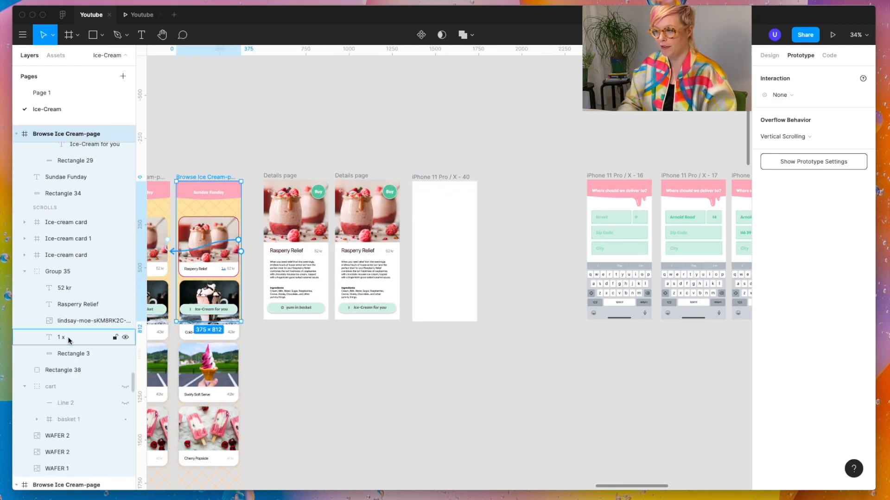
{"action": "left_click", "coordinate": [456, 179]}
{"action": "key", "text": "i"}
{"action": "left_click", "coordinate": [230, 216]}
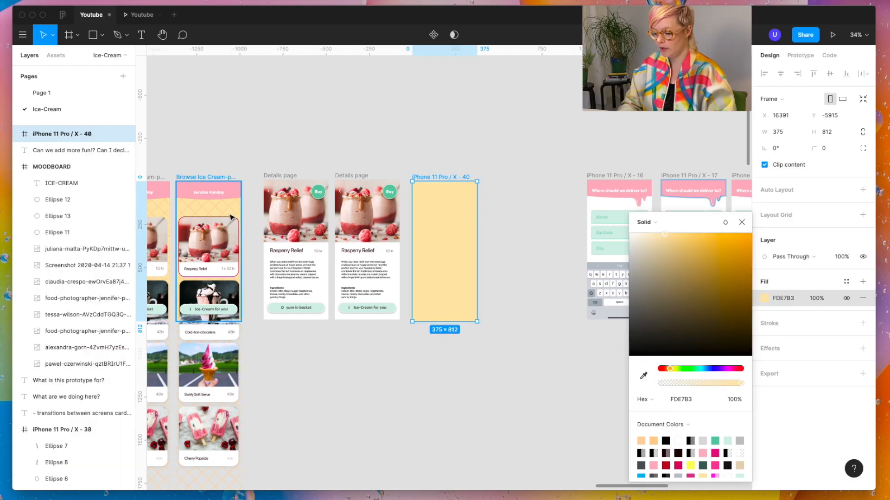
Step: Copy the browse page's pink header shape and "Sundae Funday" title into the new frame, and select the pasted title
{"action": "left_click", "coordinate": [227, 195]}
{"action": "left_click", "coordinate": [215, 194], "text": "shift"}
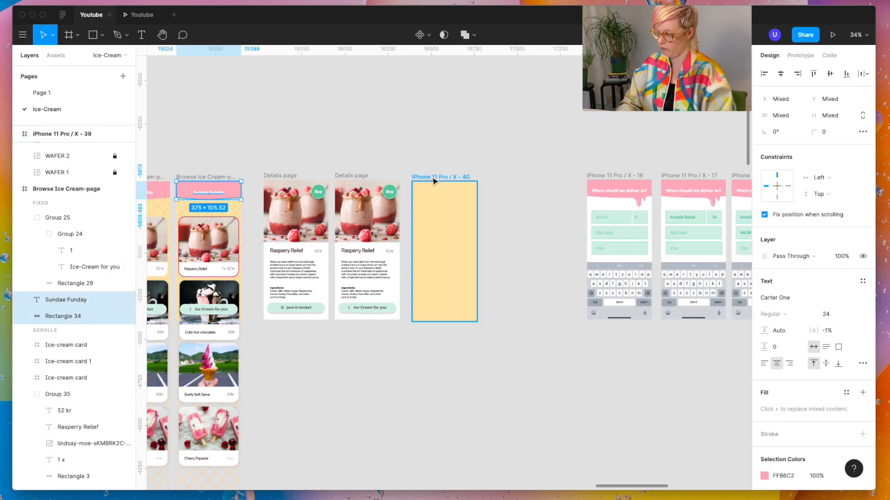
{"action": "left_click", "coordinate": [432, 178]}
{"action": "key", "text": "super+v"}
{"action": "left_click", "coordinate": [456, 391]}
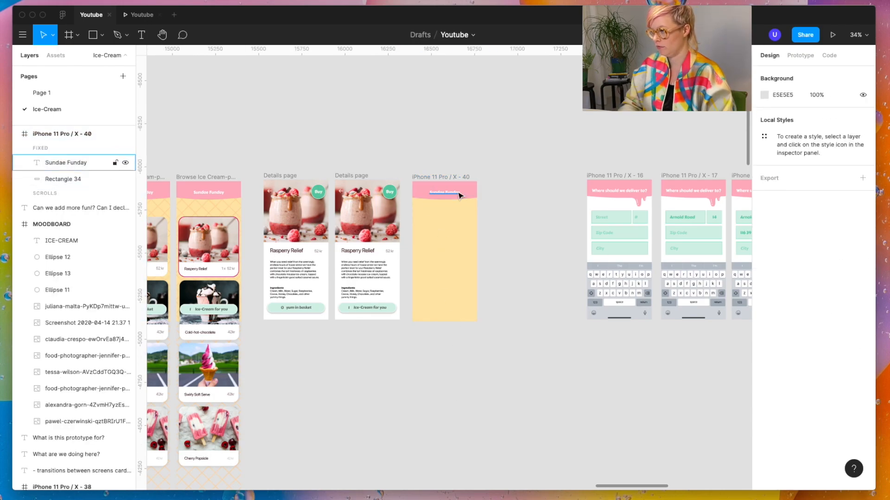
{"action": "left_click", "coordinate": [458, 193]}
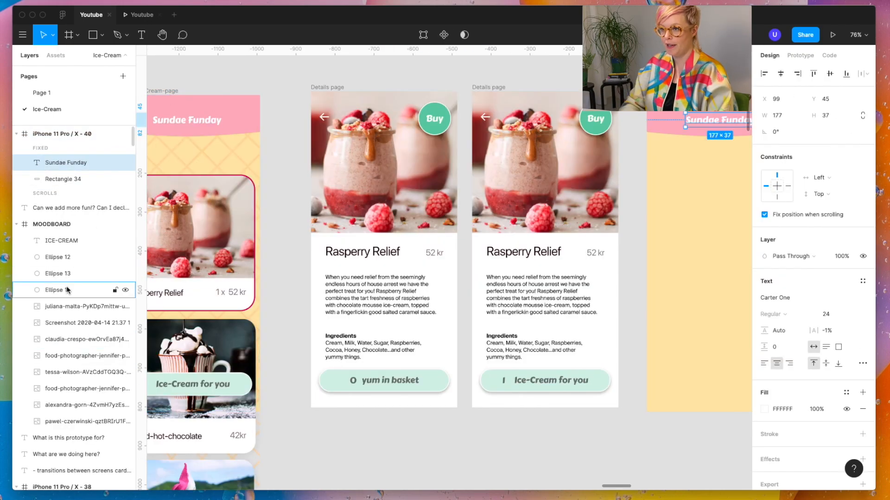
Step: Copy the browse page's wafer pattern image into the new yellow iPhone frame
{"action": "scroll", "coordinate": [70, 296], "scroll_direction": "down", "scroll_amount": 5}
{"action": "scroll", "coordinate": [51, 388], "scroll_direction": "down", "scroll_amount": 9}
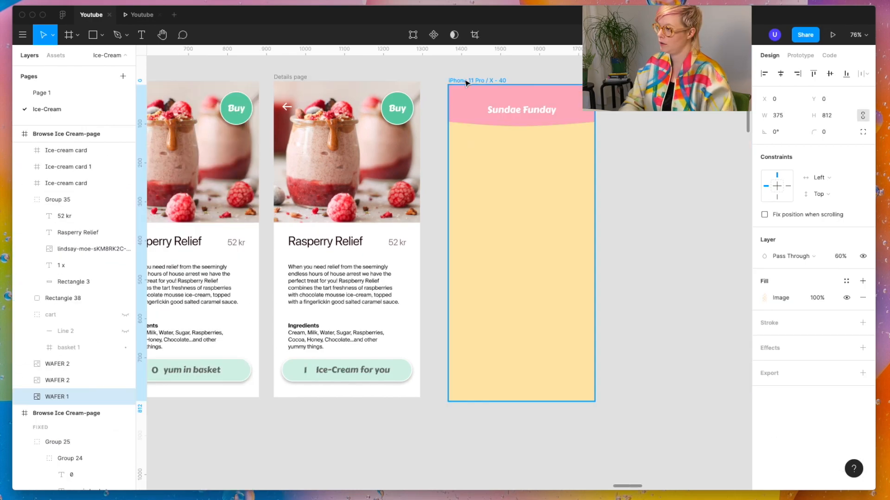
{"action": "left_click", "coordinate": [474, 81]}
{"action": "key", "text": "super+v"}
Step: Name the frame "Ready to pay?", retitle its header "Your order" and place the browse page's Rasperry Relief card below it
{"action": "double_click", "coordinate": [66, 136]}
{"action": "type", "text": "Re"}
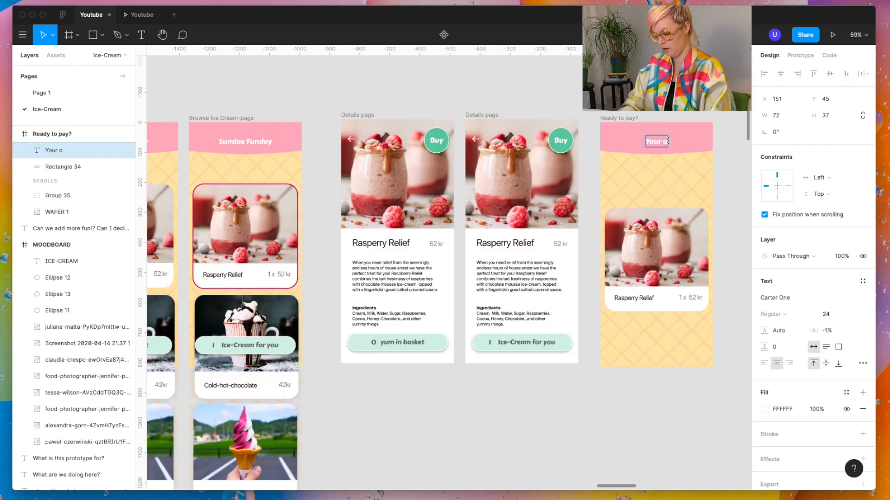
{"action": "type", "text": "order"}
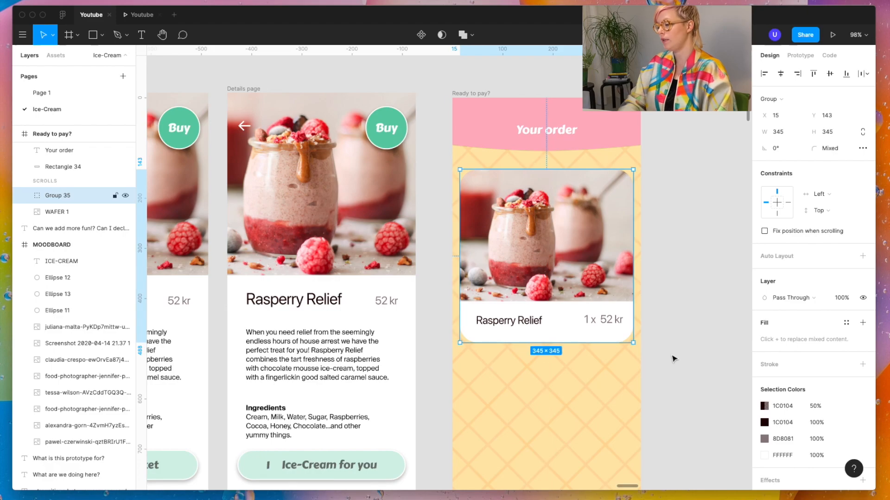
Step: Copy the second Details page's basket bar to the bottom of the order page and change its label to "Pay"
{"action": "scroll", "coordinate": [675, 363], "scroll_direction": "down", "scroll_amount": 2}
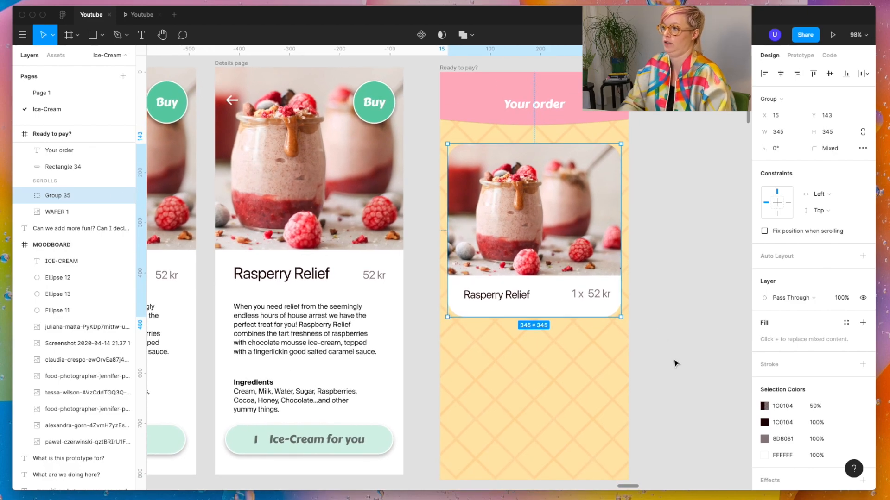
{"action": "scroll", "coordinate": [487, 399], "scroll_direction": "down", "scroll_amount": 2}
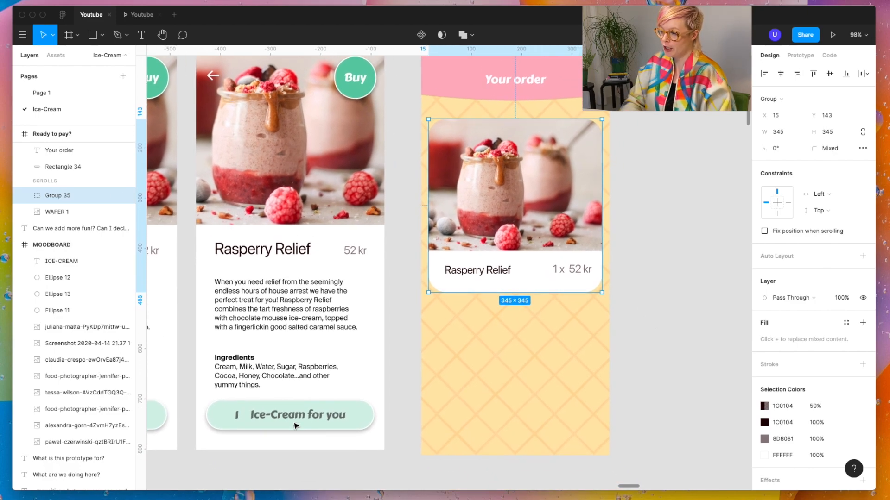
{"action": "left_click", "coordinate": [296, 425]}
{"action": "left_click_drag", "start_coordinate": [296, 426], "coordinate": [523, 431]}
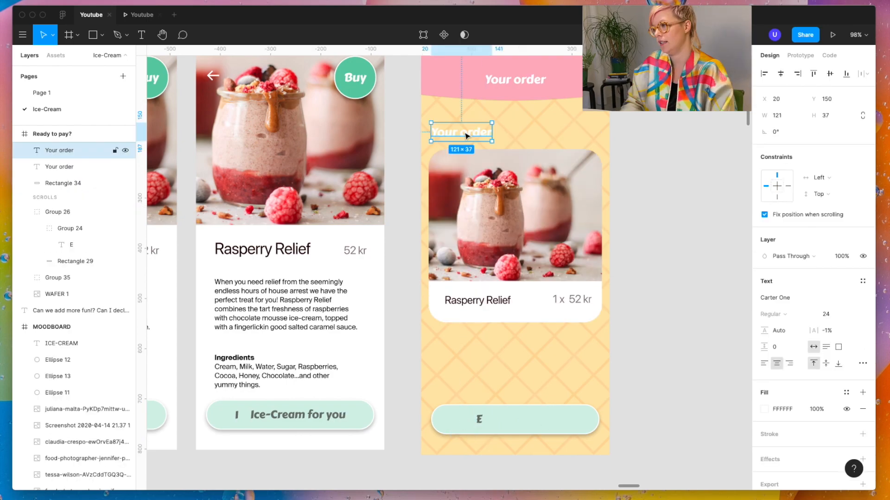
Step: Lower the order card, add the white back arrow to the header and relabel the bar "Send me my Ice-cream!"
{"action": "left_click", "coordinate": [466, 134]}
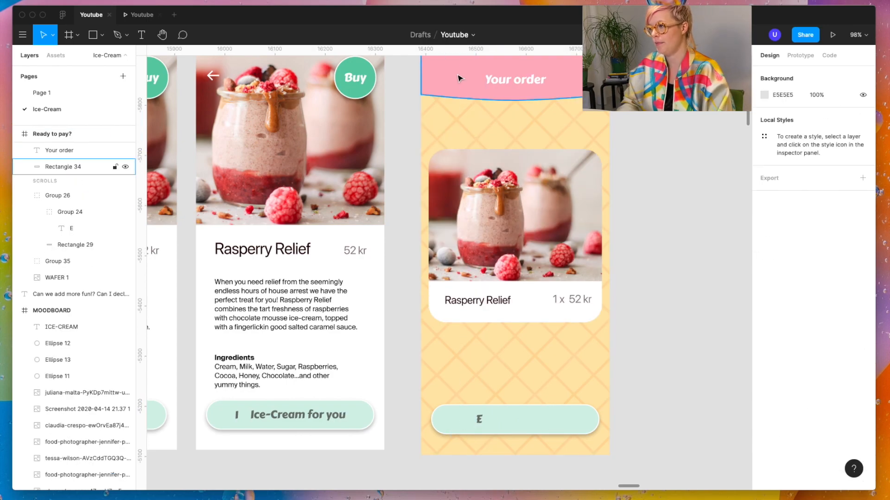
{"action": "scroll", "coordinate": [458, 78], "scroll_direction": "up", "scroll_amount": 10}
{"action": "key", "text": "t"}
{"action": "left_click", "coordinate": [344, 214]}
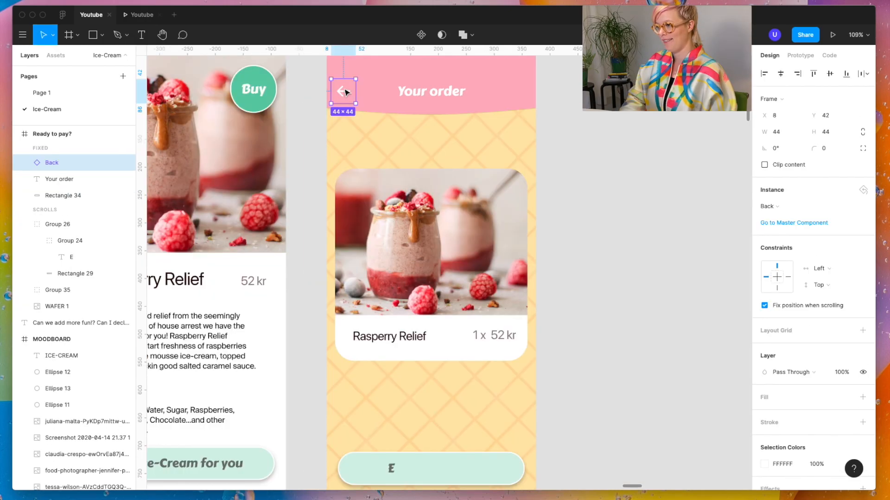
{"action": "left_click_drag", "start_coordinate": [345, 92], "coordinate": [344, 92]}
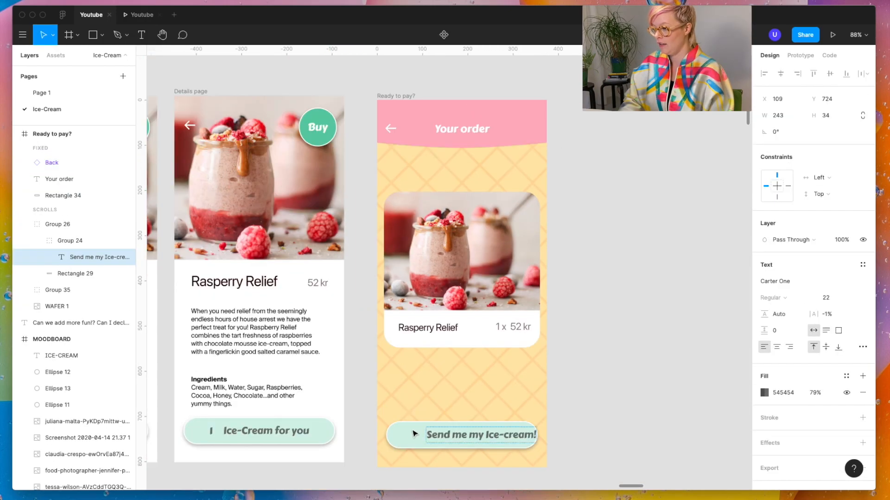
Step: Center the "Send me my Ice-cream!" label within the order page's light green bar
{"action": "key", "text": "Escape"}
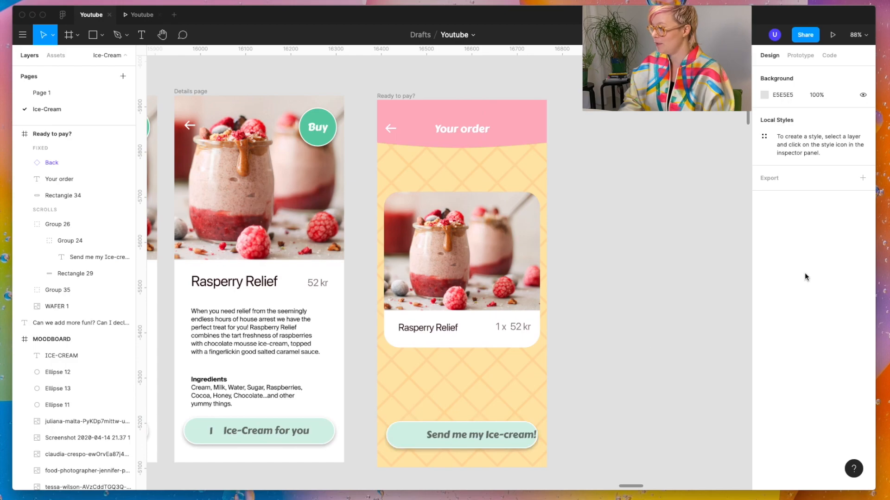
{"action": "left_click", "coordinate": [487, 438]}
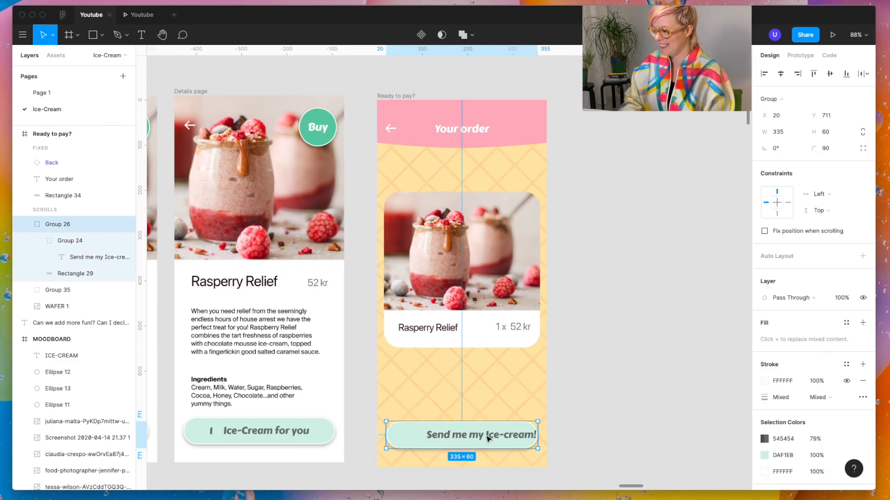
{"action": "left_click", "coordinate": [535, 437]}
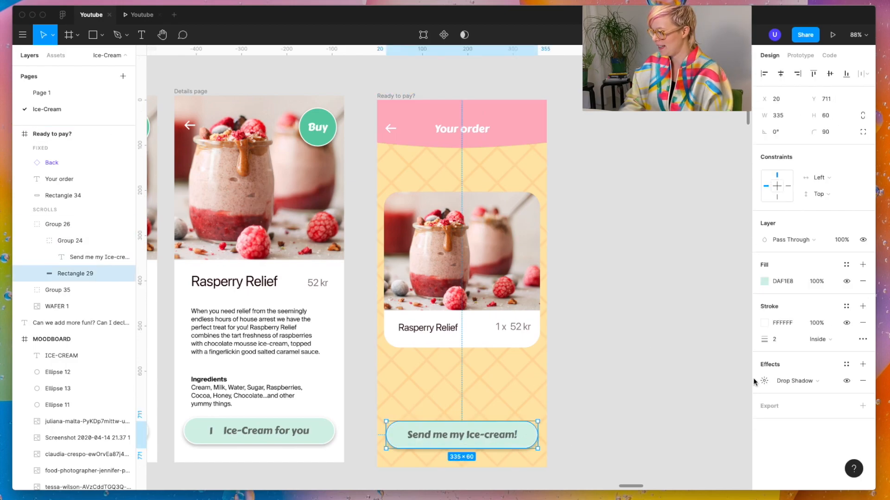
Step: Recolor the second Details page's basket bar to the green 79C9A9 and its text to white FFFFFF
{"action": "left_click", "coordinate": [324, 438]}
{"action": "scroll", "coordinate": [325, 438], "scroll_direction": "left", "scroll_amount": 5}
{"action": "scroll", "coordinate": [325, 438], "scroll_direction": "right", "scroll_amount": 2}
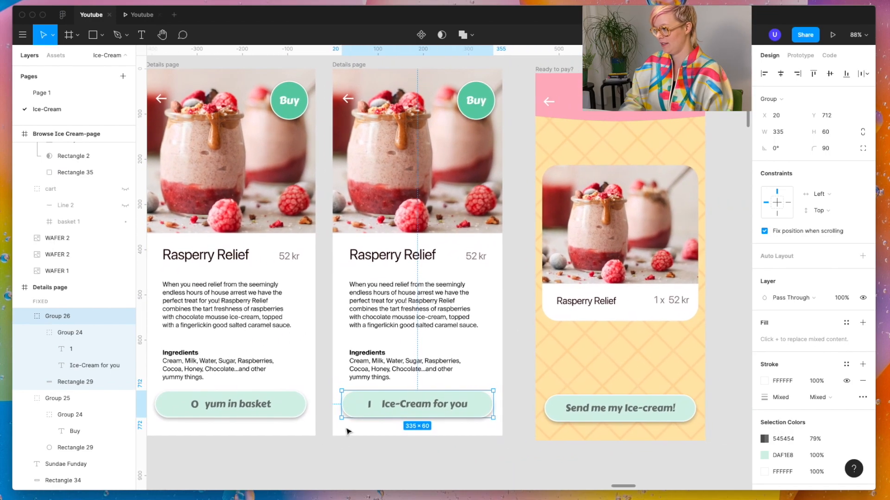
{"action": "left_click", "coordinate": [764, 456]}
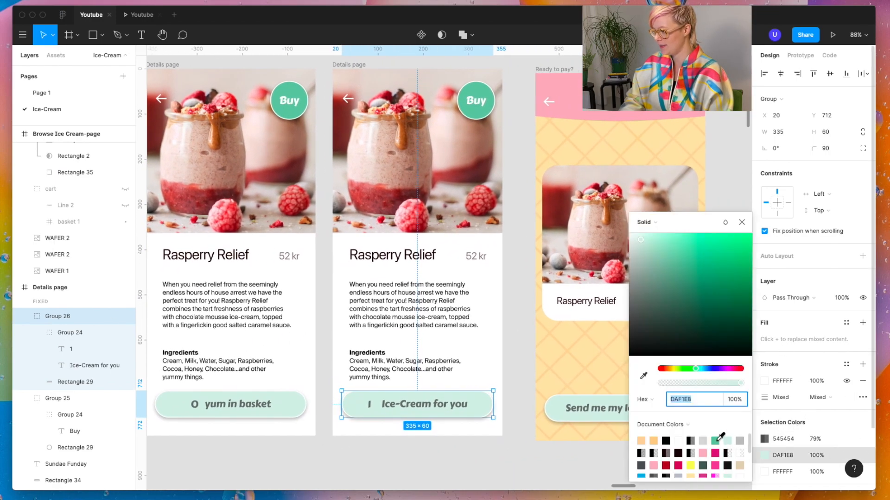
{"action": "left_click", "coordinate": [717, 441]}
{"action": "double_click", "coordinate": [466, 408]}
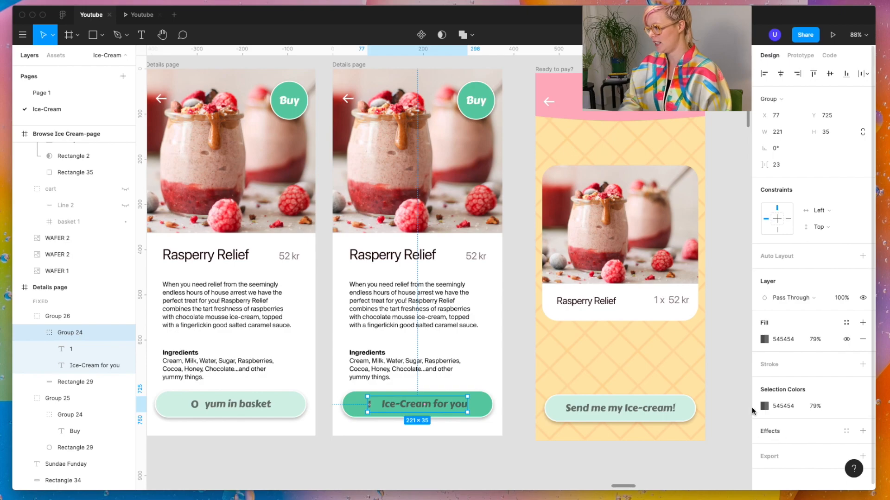
{"action": "left_click", "coordinate": [764, 339]}
{"action": "left_click", "coordinate": [678, 441]}
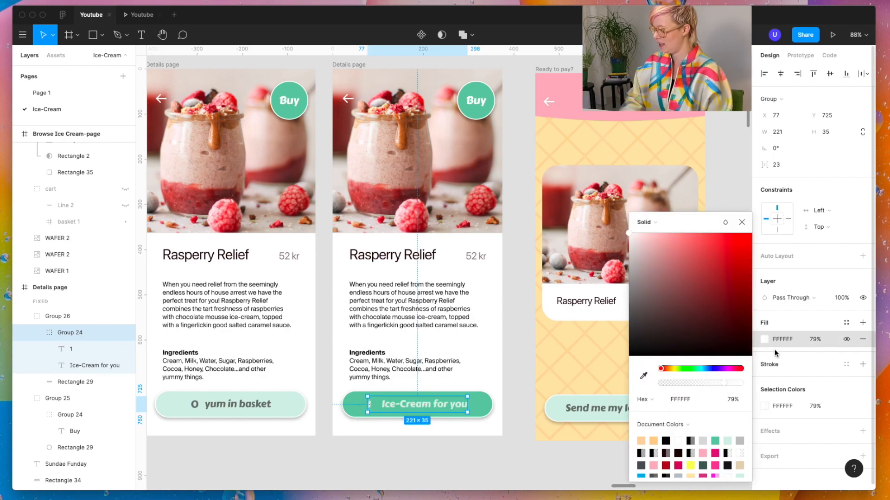
Step: Replace the order page's light bar with a copy of the green one and line up the frame's top edge with the Details pages
{"action": "left_click", "coordinate": [598, 407]}
{"action": "key", "text": "Delete"}
{"action": "left_click_drag", "start_coordinate": [467, 408], "coordinate": [670, 408]}
{"action": "left_click", "coordinate": [549, 65]}
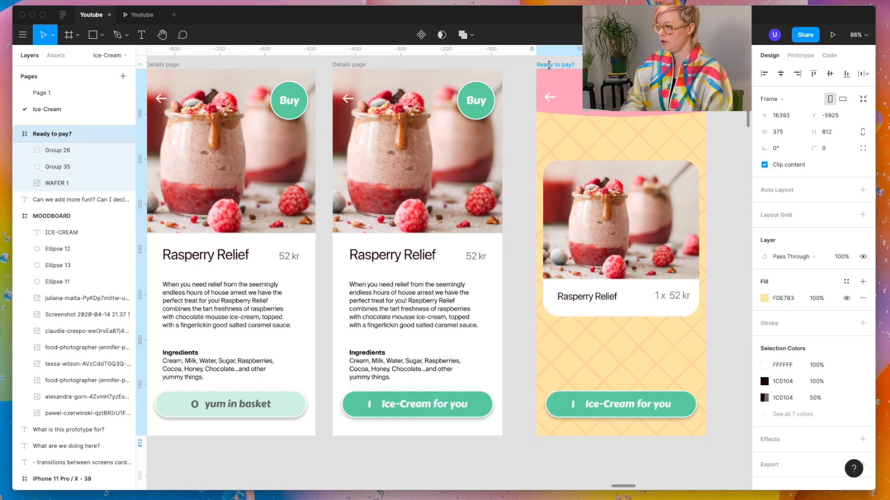
Step: Change the order page's green bar to read "Send me my Ice-Cream!", remove its count and center the text
{"action": "left_click", "coordinate": [651, 409]}
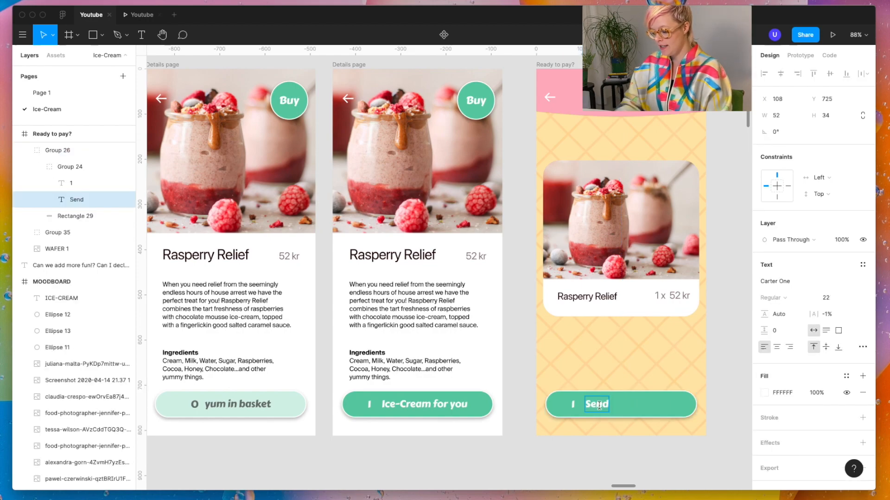
{"action": "type", "text": "me my Ice-Cre"}
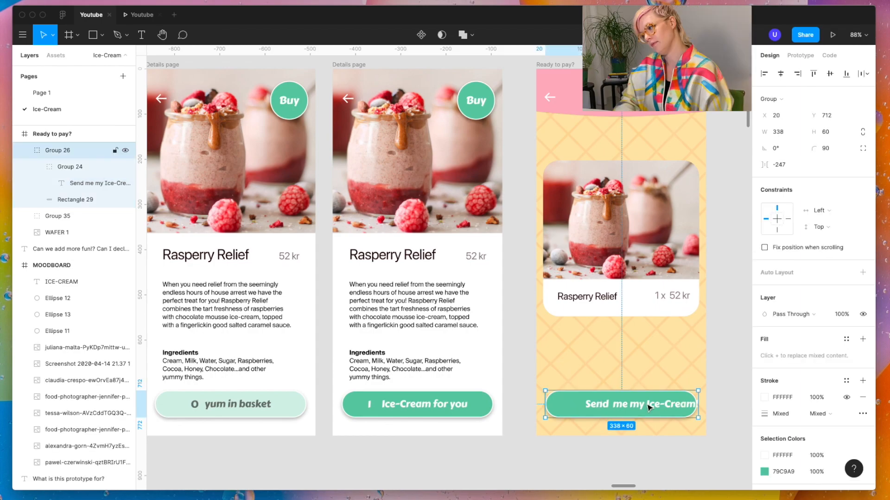
{"action": "double_click", "coordinate": [647, 406]}
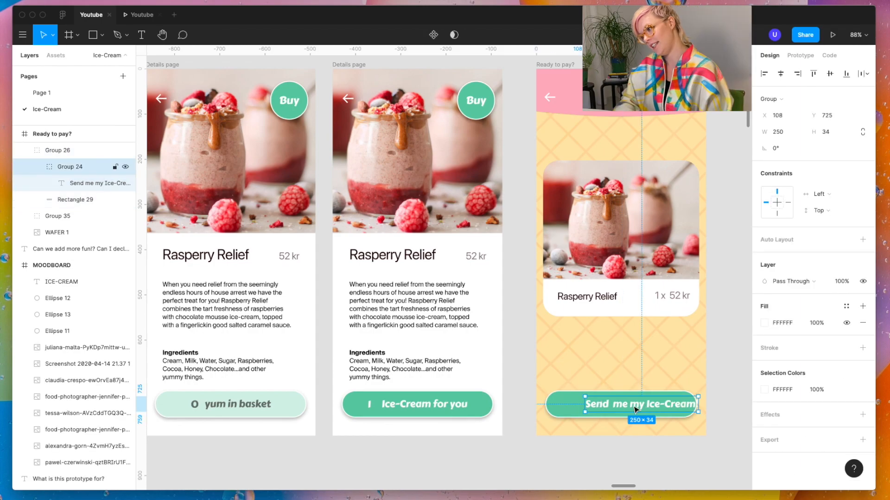
{"action": "left_click", "coordinate": [576, 410], "text": "shift"}
{"action": "left_click", "coordinate": [607, 466]}
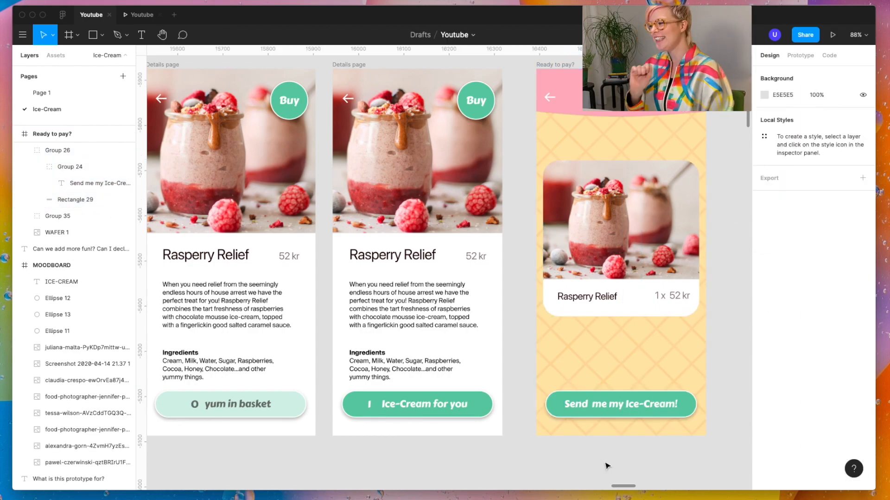
Step: Change the second Details page's bar label to "Ice-Cream for me" and use the same green bar on the browse page
{"action": "scroll", "coordinate": [634, 363], "scroll_direction": "up", "scroll_amount": 1}
{"action": "scroll", "coordinate": [634, 363], "scroll_direction": "right", "scroll_amount": 1}
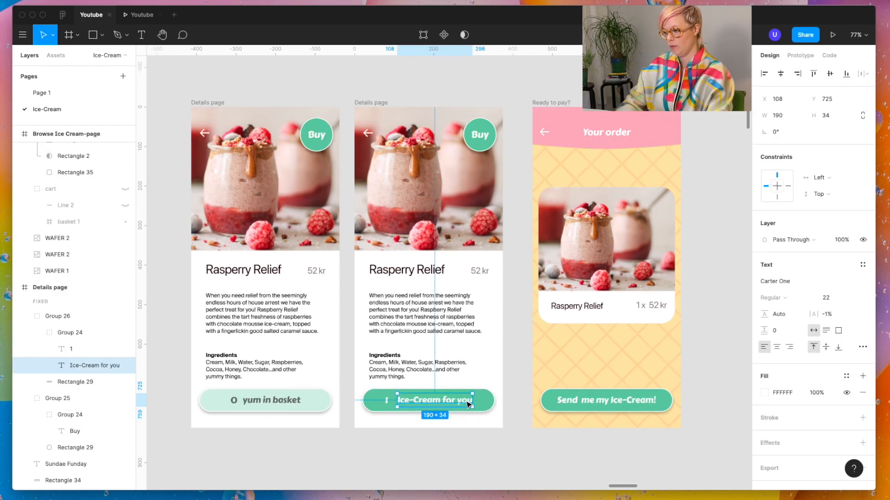
{"action": "double_click", "coordinate": [465, 400]}
{"action": "double_click", "coordinate": [465, 401]}
{"action": "key", "text": "Escape"}
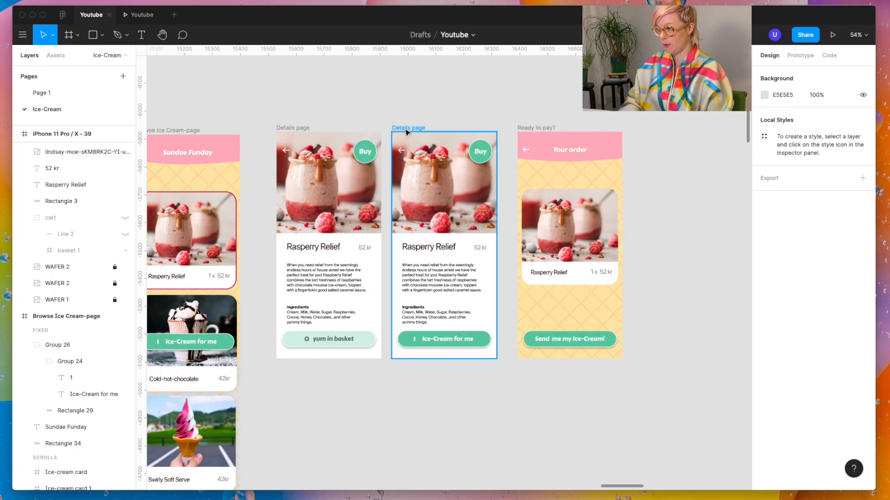
Step: Link the second Details page's "Ice-Cream for me" bar to the "Ready to pay?" page in the prototype
{"action": "left_click", "coordinate": [408, 128]}
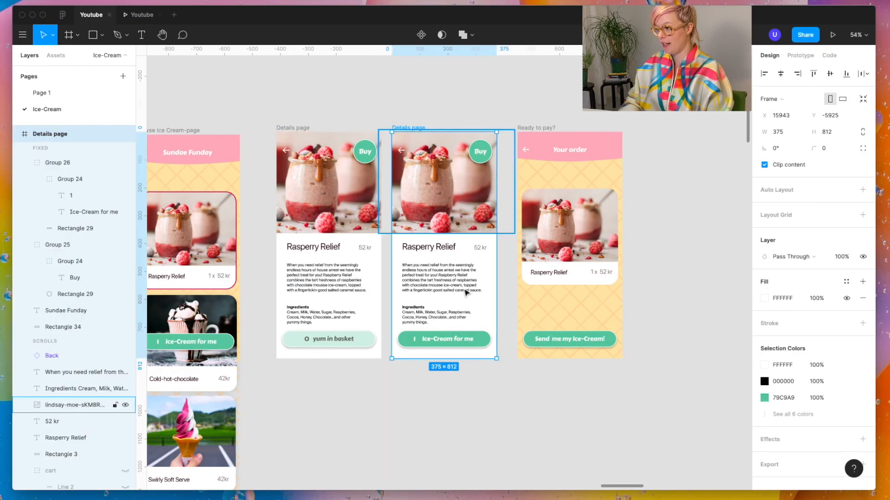
{"action": "left_click", "coordinate": [480, 342]}
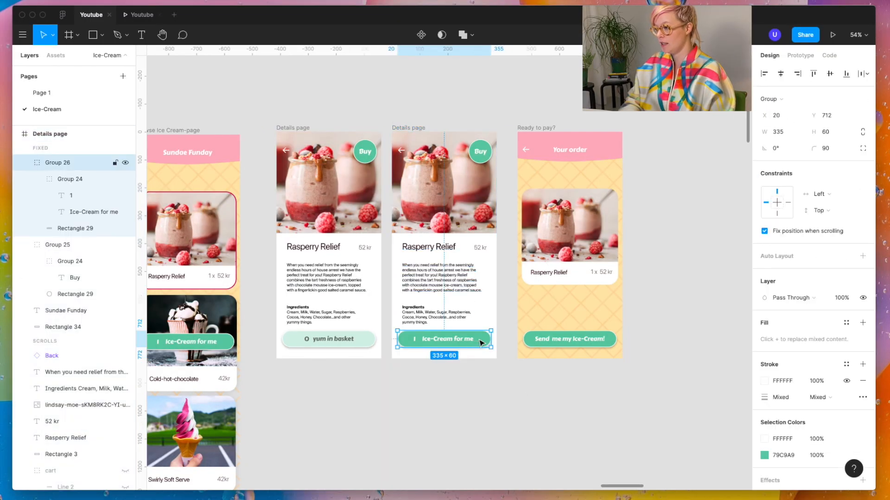
{"action": "left_click", "coordinate": [800, 55]}
{"action": "left_click_drag", "start_coordinate": [491, 341], "coordinate": [545, 332]}
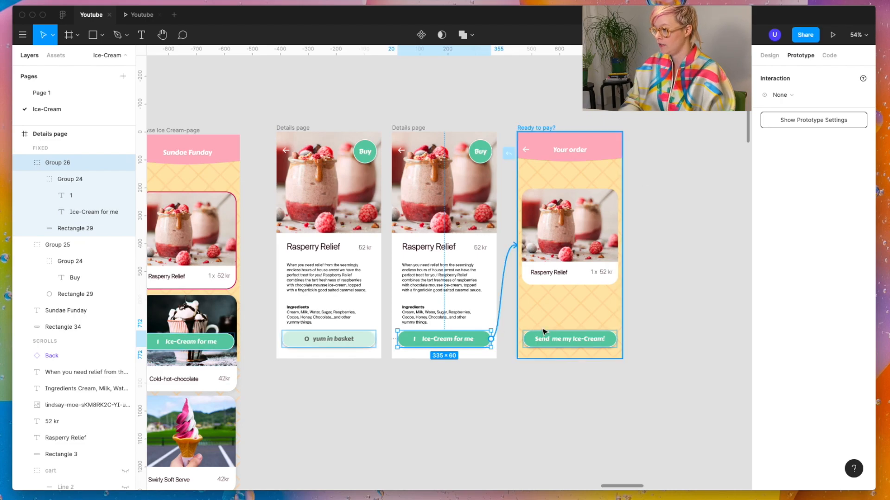
Step: Move the empty delivery address screen beside the "Ready to pay?" page and link the "Send me my Ice-Cream!" button to it
{"action": "left_click", "coordinate": [575, 342]}
{"action": "scroll", "coordinate": [575, 342], "scroll_direction": "right", "scroll_amount": 5}
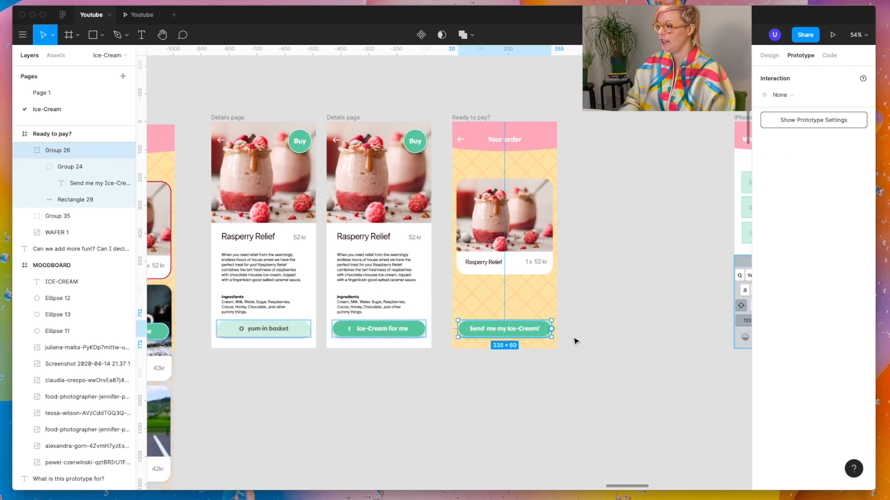
{"action": "scroll", "coordinate": [576, 342], "scroll_direction": "up", "scroll_amount": 1}
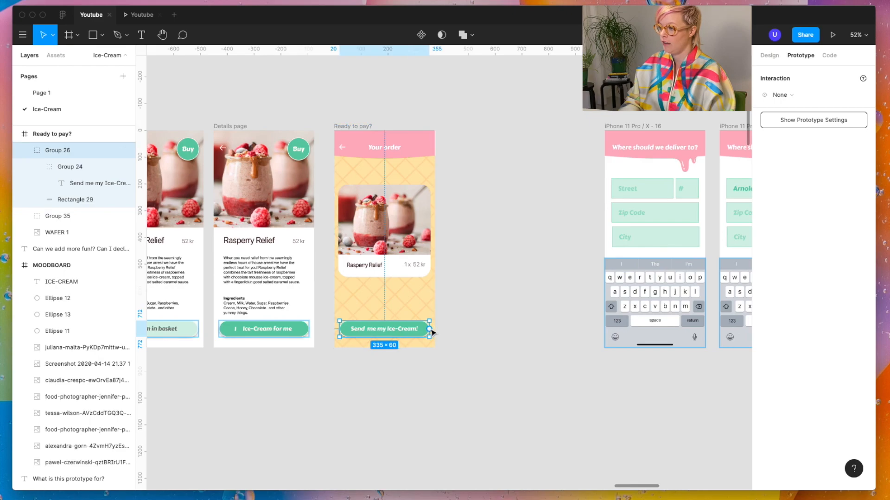
{"action": "left_click_drag", "start_coordinate": [621, 125], "coordinate": [504, 127]}
{"action": "left_click", "coordinate": [418, 333]}
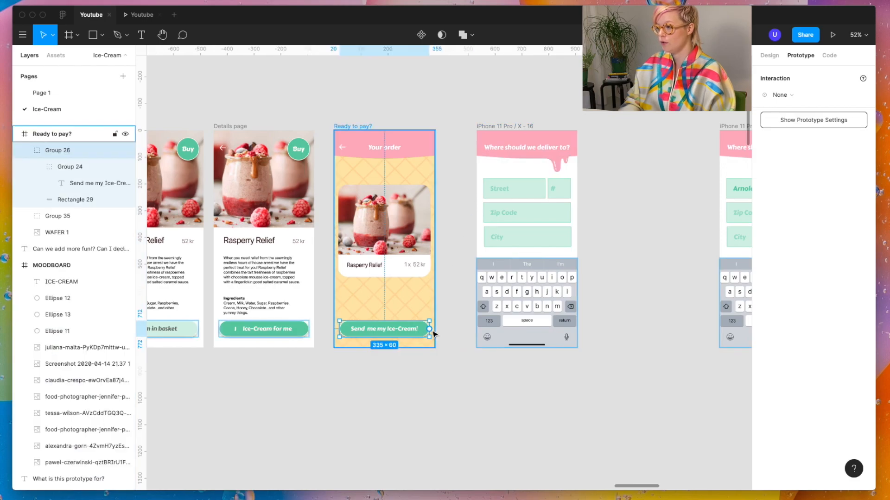
{"action": "left_click_drag", "start_coordinate": [429, 329], "coordinate": [504, 287]}
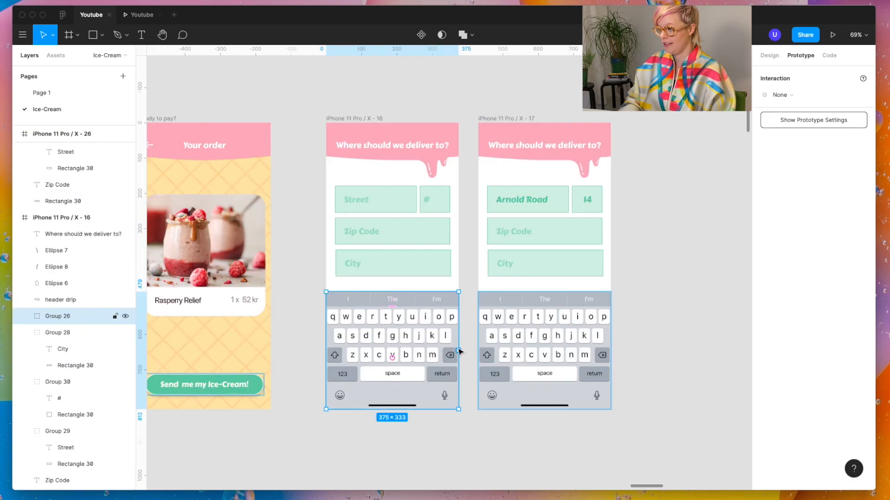
Step: Link the first two address screens' keyboards on tap to their following screens, placing the screen with the zip code filled in alongside
{"action": "left_click_drag", "start_coordinate": [459, 351], "coordinate": [514, 320]}
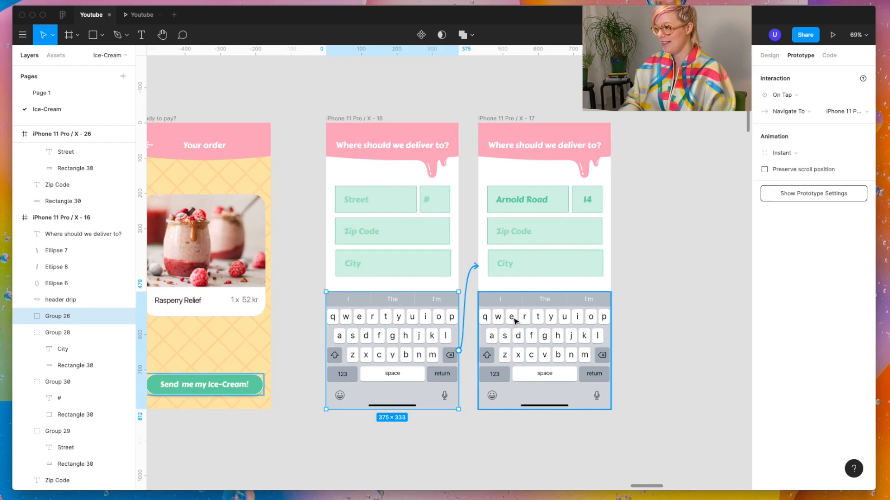
{"action": "scroll", "coordinate": [514, 320], "scroll_direction": "right", "scroll_amount": 3}
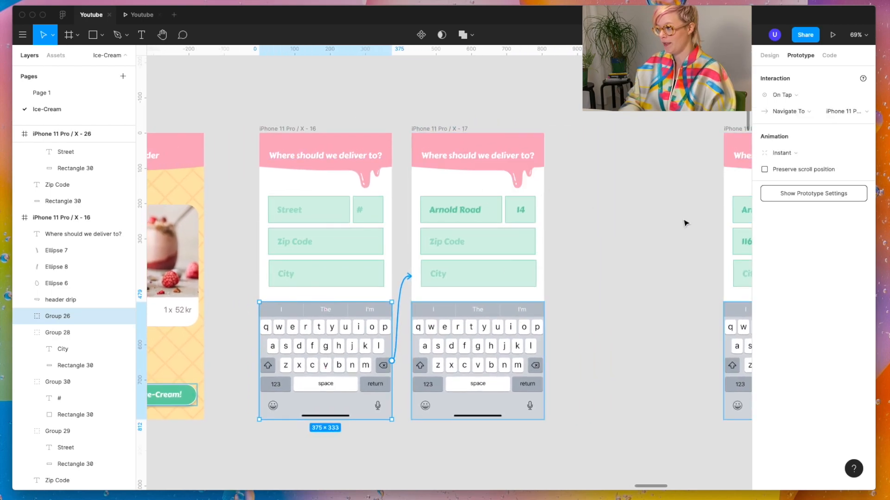
{"action": "left_click_drag", "start_coordinate": [742, 131], "coordinate": [581, 132]}
{"action": "left_click", "coordinate": [478, 366]}
{"action": "left_click_drag", "start_coordinate": [544, 361], "coordinate": [596, 314]}
Step: Move the address screen with the city filled in beside the preceding delivery screens
{"action": "scroll", "coordinate": [594, 314], "scroll_direction": "right", "scroll_amount": 2}
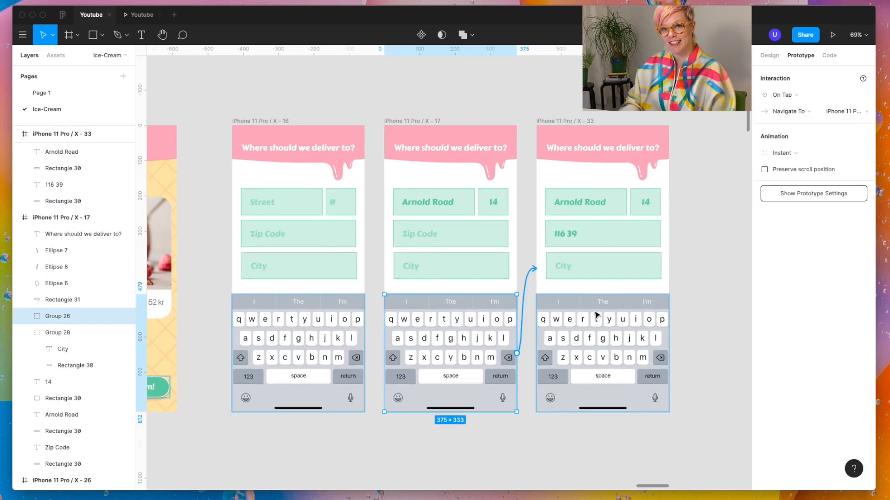
{"action": "scroll", "coordinate": [591, 315], "scroll_direction": "right", "scroll_amount": 2}
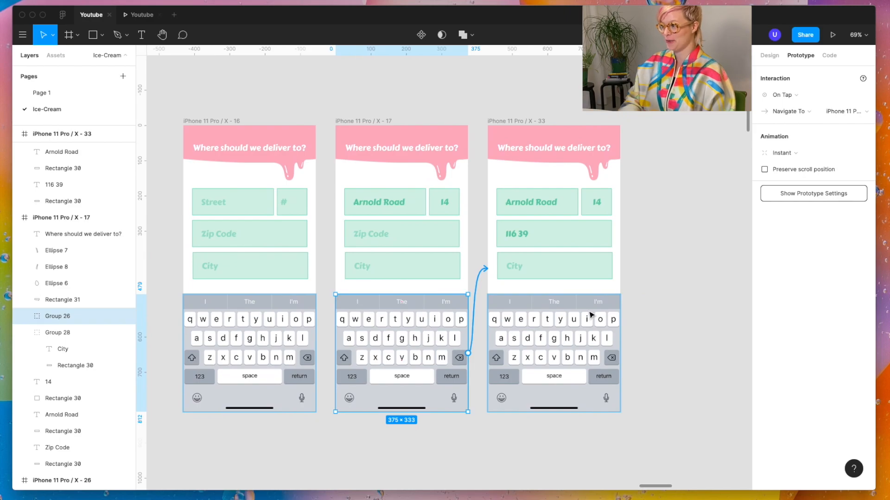
{"action": "scroll", "coordinate": [591, 314], "scroll_direction": "down", "scroll_amount": 3}
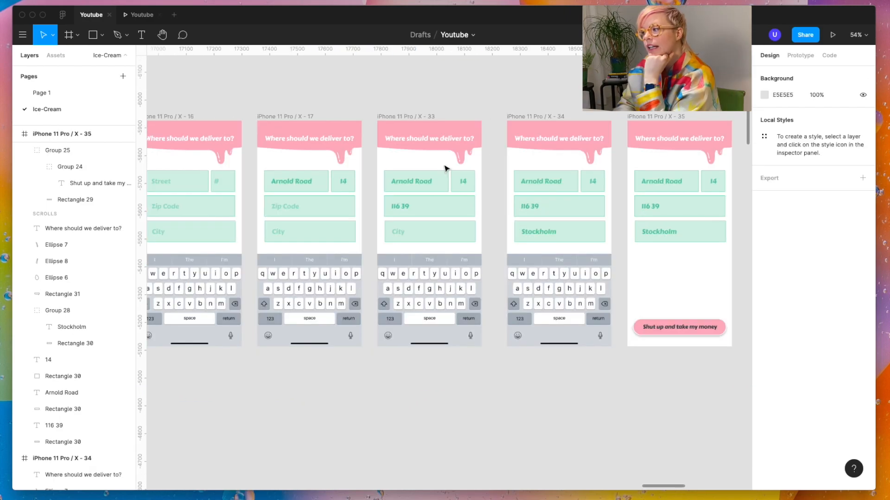
{"action": "scroll", "coordinate": [543, 197], "scroll_direction": "right", "scroll_amount": 6}
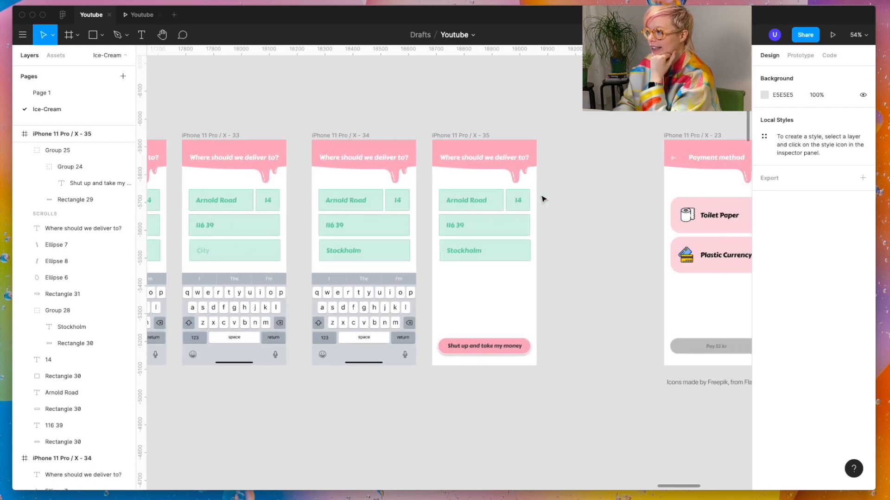
Step: Link the "Shut up and take my money" button on the filled-in address screen to the first "Payment method" screen
{"action": "left_click", "coordinate": [330, 330]}
{"action": "key", "text": "alt+9"}
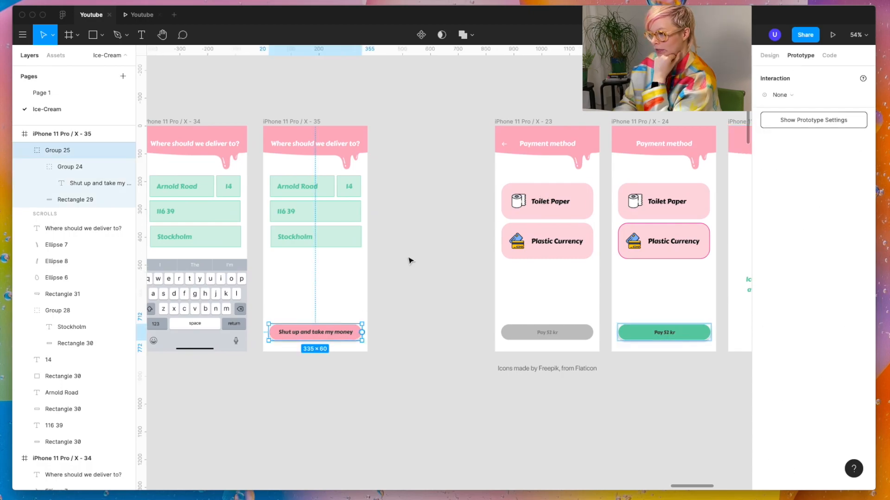
{"action": "left_click_drag", "start_coordinate": [364, 336], "coordinate": [513, 292]}
{"action": "scroll", "coordinate": [513, 292], "scroll_direction": "right", "scroll_amount": 2}
{"action": "scroll", "coordinate": [354, 353], "scroll_direction": "right", "scroll_amount": 3}
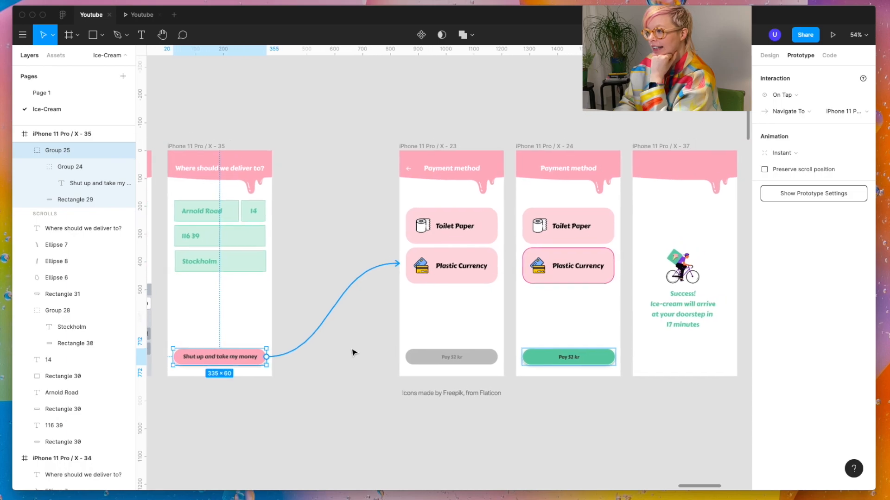
Step: Link the "Plastic Currency" card on the first payment screen to the second payment screen, with the animation set to Instant
{"action": "scroll", "coordinate": [464, 326], "scroll_direction": "up", "scroll_amount": 3}
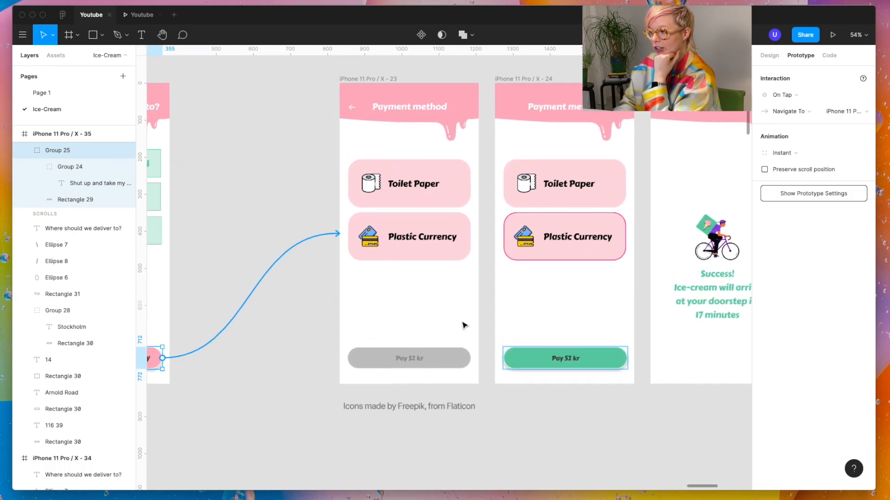
{"action": "left_click", "coordinate": [449, 244]}
{"action": "left_click", "coordinate": [452, 256]}
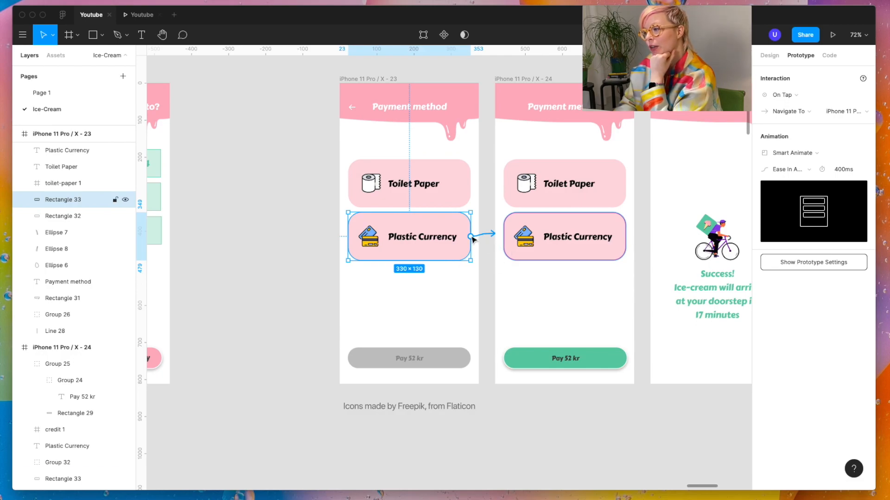
{"action": "left_click", "coordinate": [788, 151]}
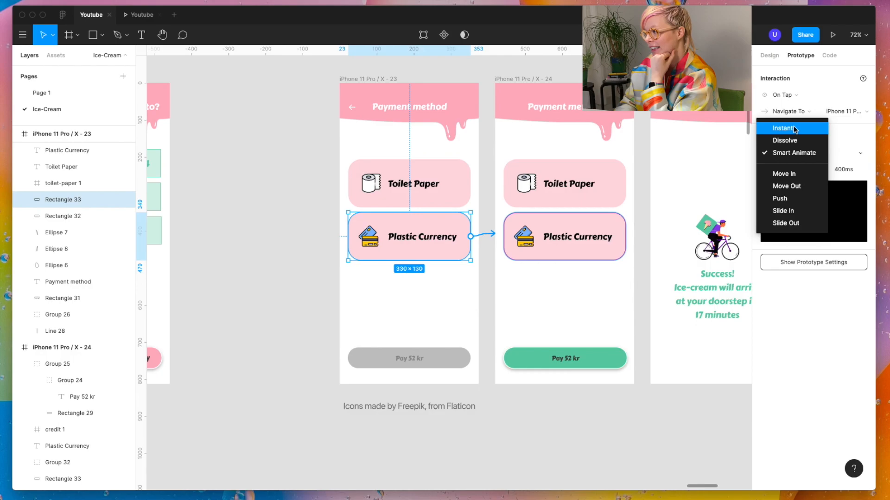
{"action": "left_click", "coordinate": [782, 127]}
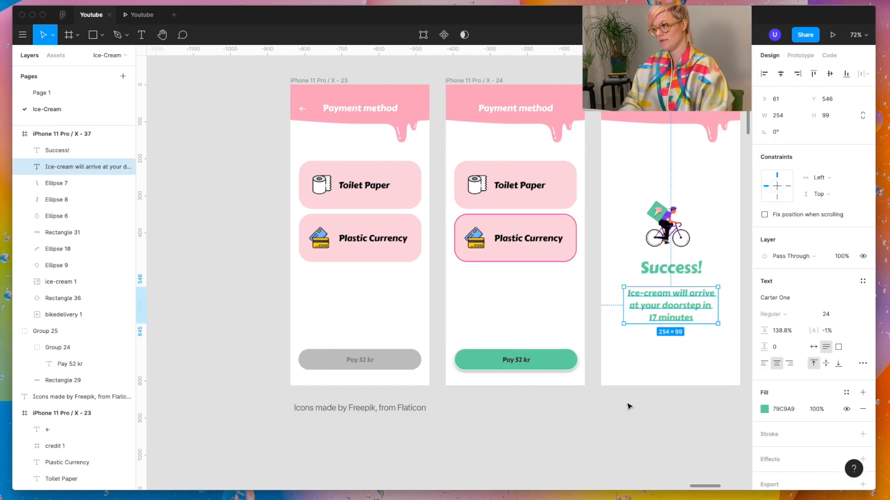
Step: Restart the prototype preview and test the browse page's scrolling and the Rasperry Relief details page with its back arrow
{"action": "left_click", "coordinate": [628, 406]}
{"action": "left_click", "coordinate": [141, 15]}
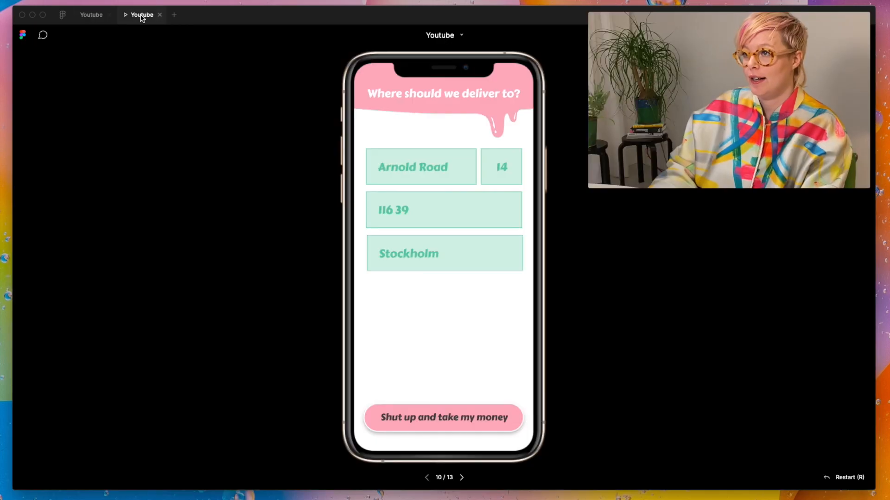
{"action": "key", "text": "r"}
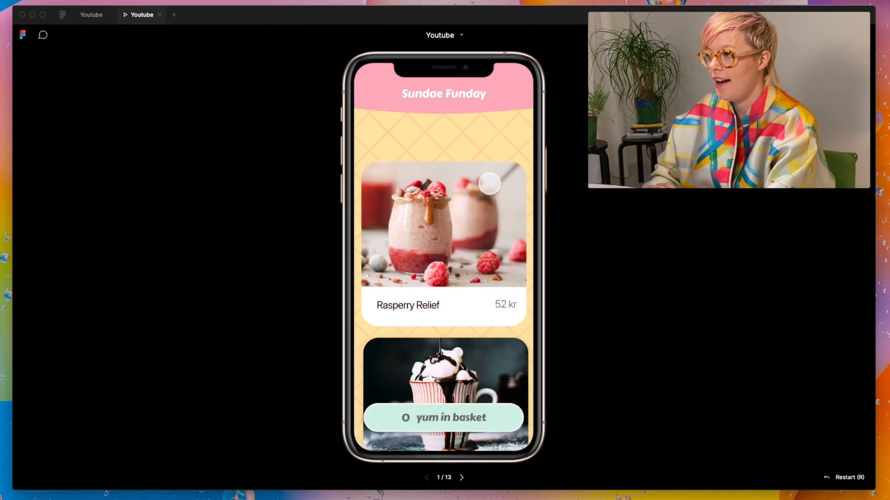
{"action": "scroll", "coordinate": [430, 278], "scroll_direction": "down", "scroll_amount": 5}
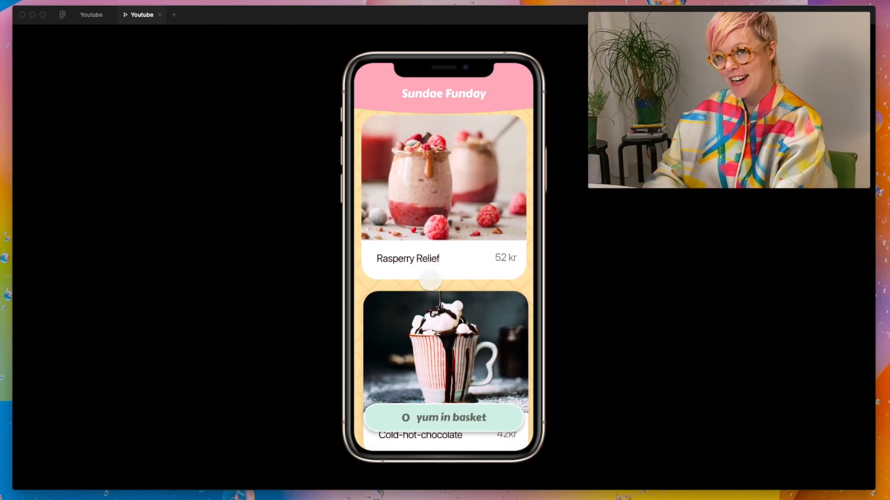
{"action": "scroll", "coordinate": [431, 278], "scroll_direction": "down", "scroll_amount": 10}
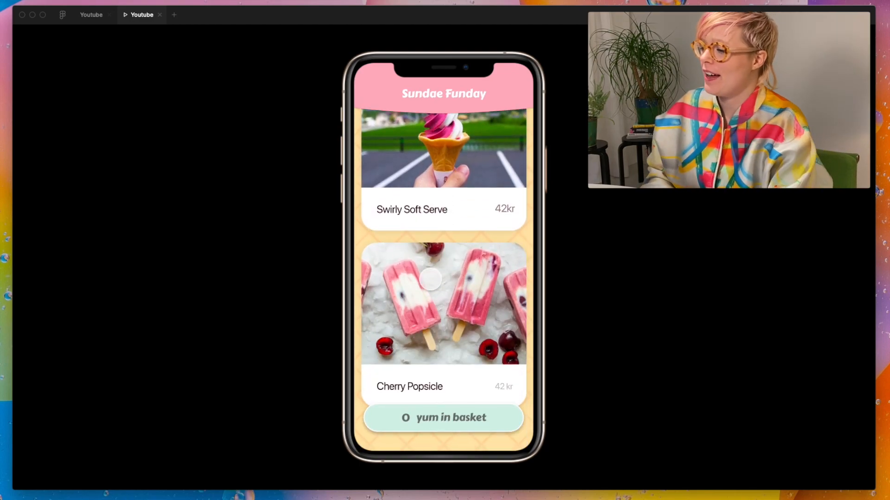
{"action": "scroll", "coordinate": [430, 278], "scroll_direction": "up", "scroll_amount": 8}
{"action": "scroll", "coordinate": [431, 279], "scroll_direction": "up", "scroll_amount": 4}
{"action": "left_click", "coordinate": [431, 278]}
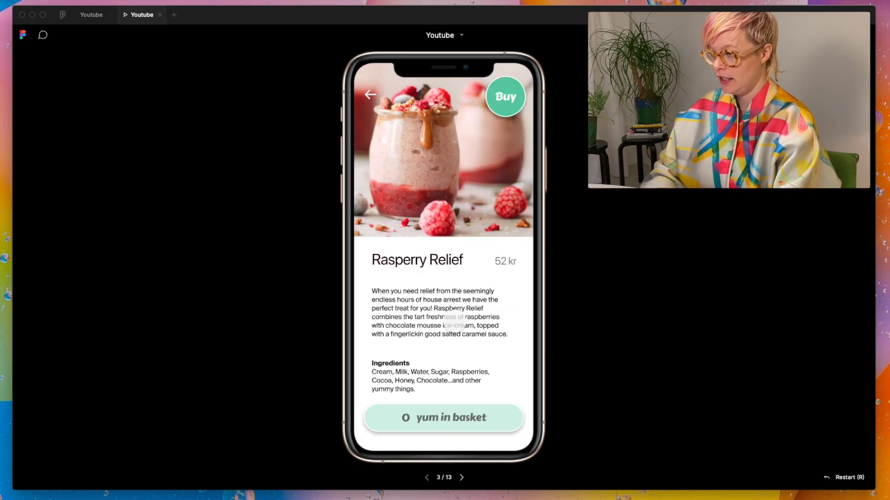
{"action": "left_click", "coordinate": [370, 94]}
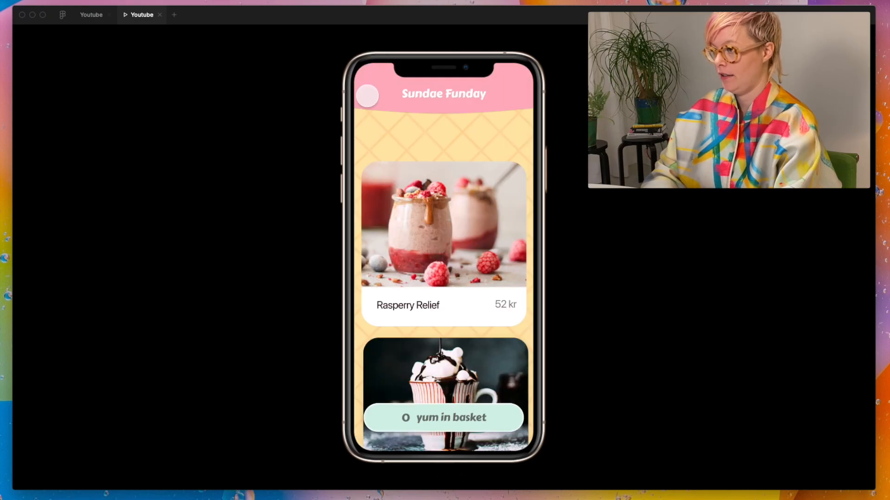
Step: Test ordering one Rasperry Relief in the preview, continuing through "Ice-Cream for me" and "Send me my Ice-Cream!"
{"action": "left_click", "coordinate": [472, 227]}
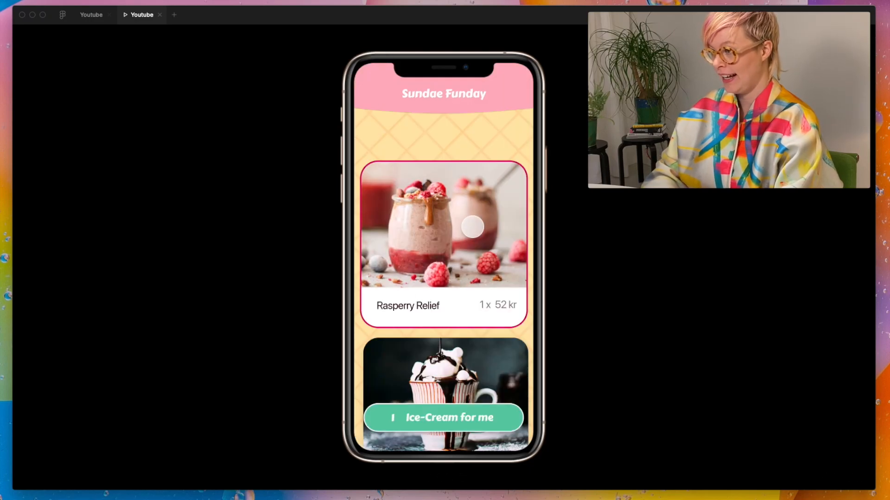
{"action": "left_click", "coordinate": [415, 410]}
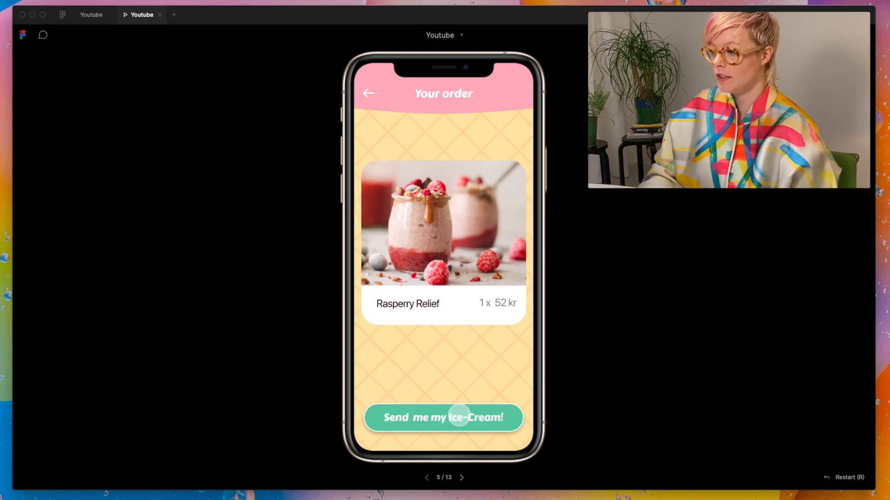
{"action": "left_click", "coordinate": [457, 415]}
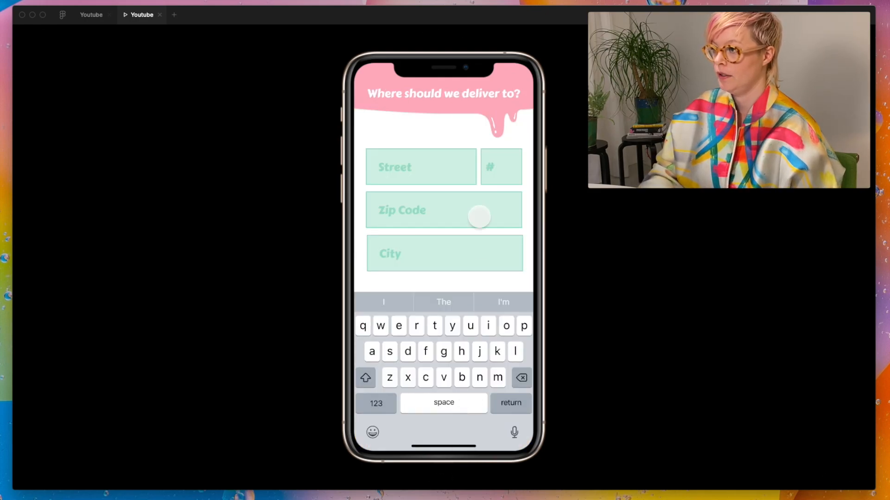
Step: Test the delivery address and payment screens in the preview, paying with Plastic Currency to reach the success screen
{"action": "left_click", "coordinate": [422, 377]}
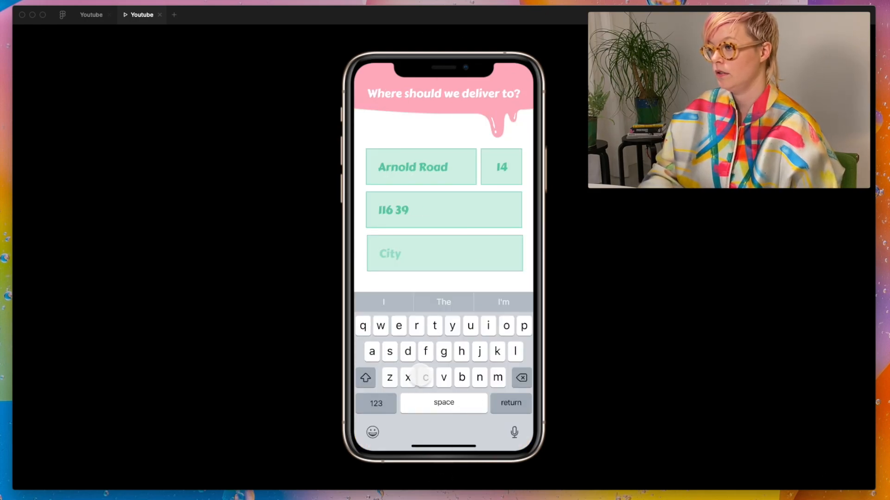
{"action": "left_click", "coordinate": [509, 404]}
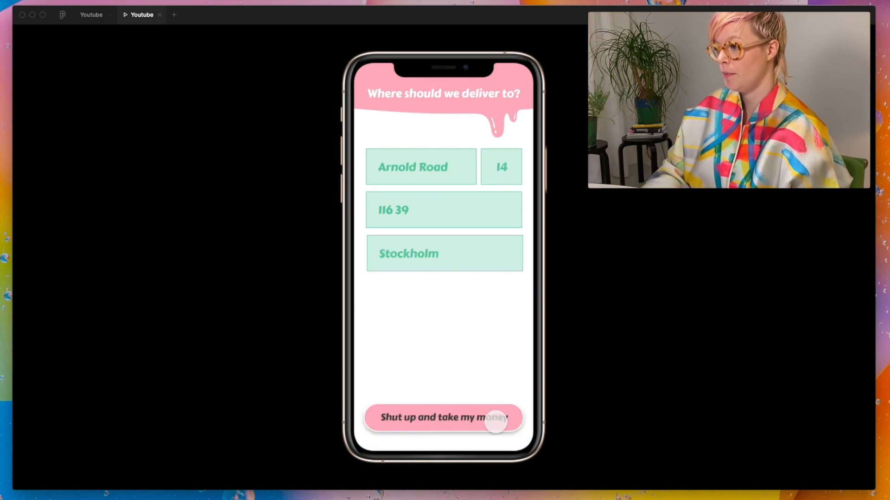
{"action": "left_click", "coordinate": [496, 420]}
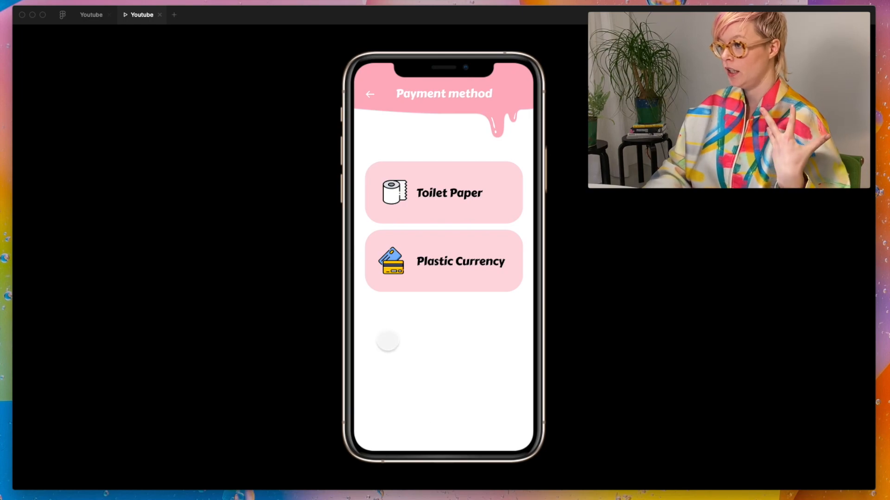
{"action": "left_click", "coordinate": [447, 275]}
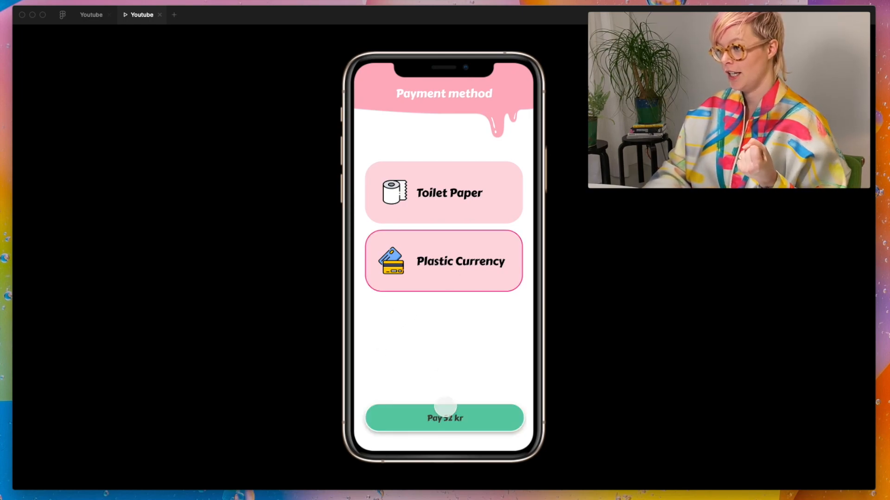
{"action": "left_click", "coordinate": [450, 421]}
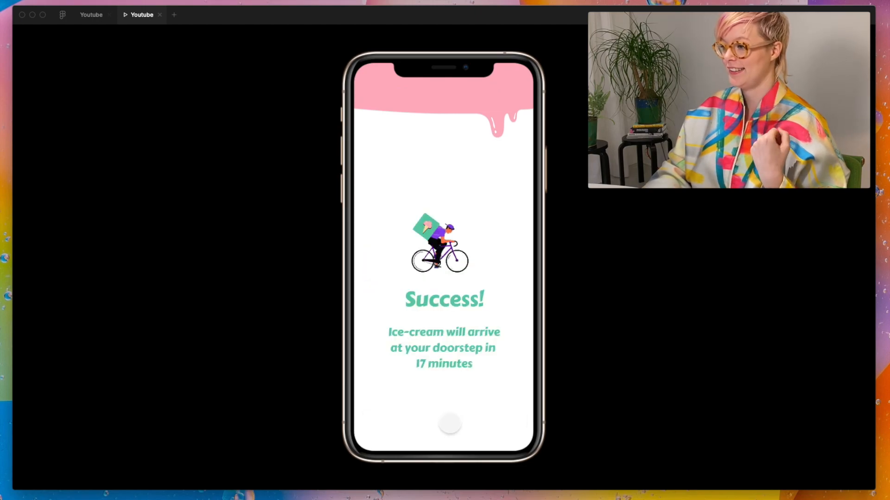
Step: Back in the design file, set the Loading page link's animation to Slide Out, 400 ms, without Smart Animate matching layers
{"action": "left_click", "coordinate": [99, 14]}
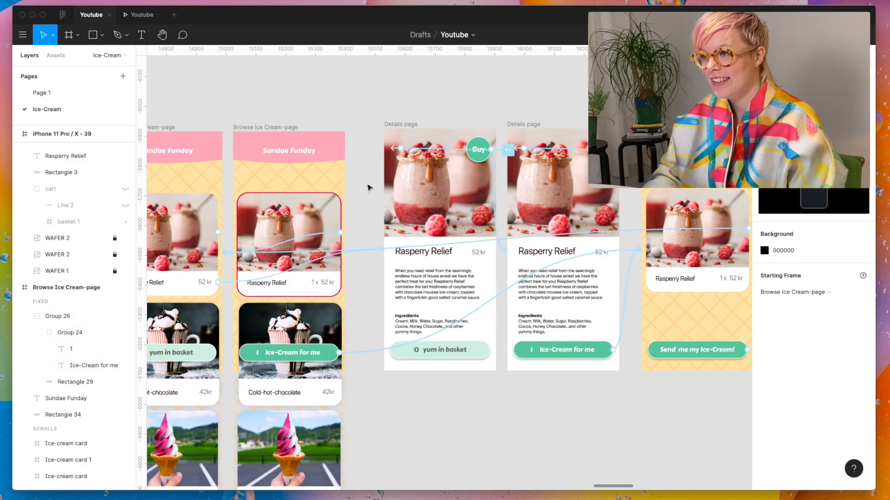
{"action": "left_click", "coordinate": [142, 15]}
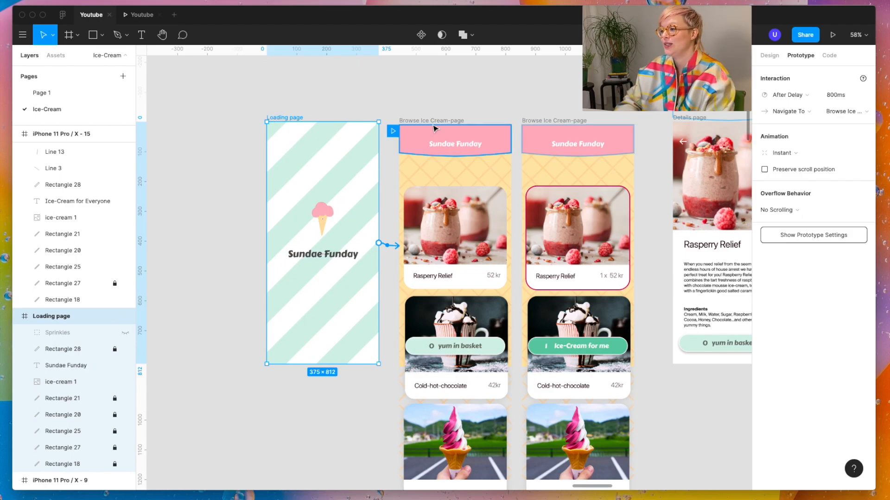
{"action": "left_click", "coordinate": [783, 153]}
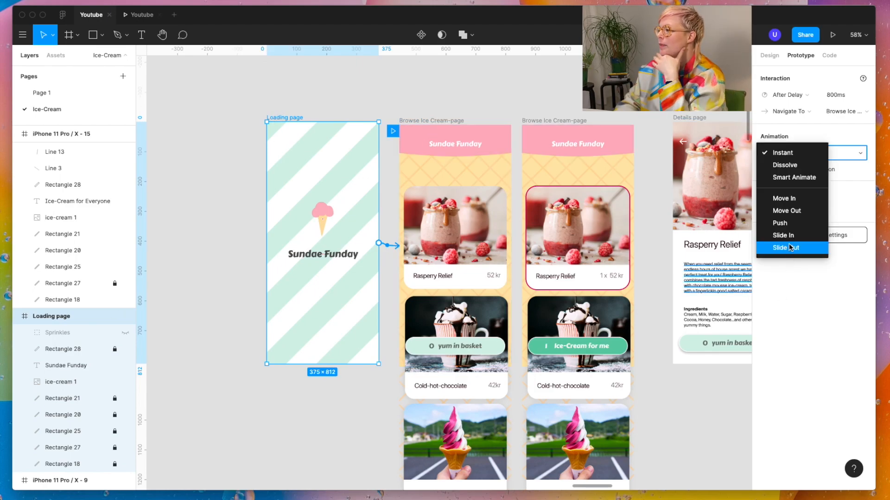
{"action": "left_click", "coordinate": [792, 249]}
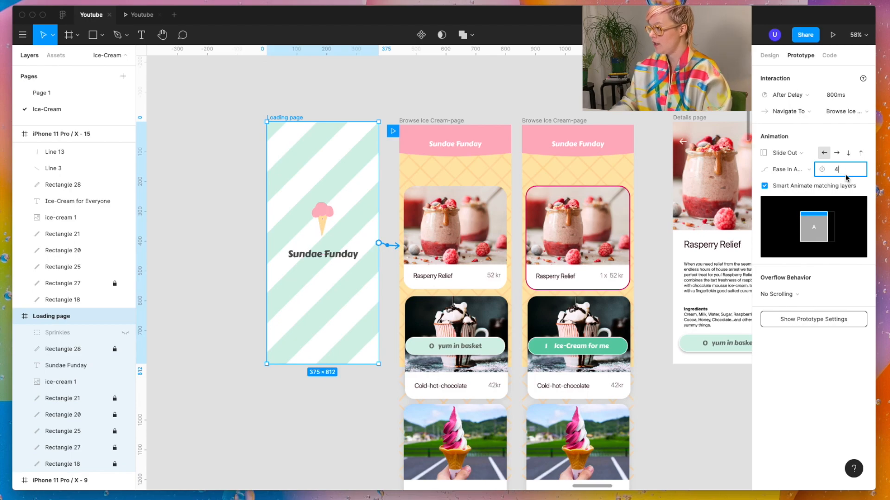
{"action": "type", "text": "0"}
{"action": "key", "text": "Return"}
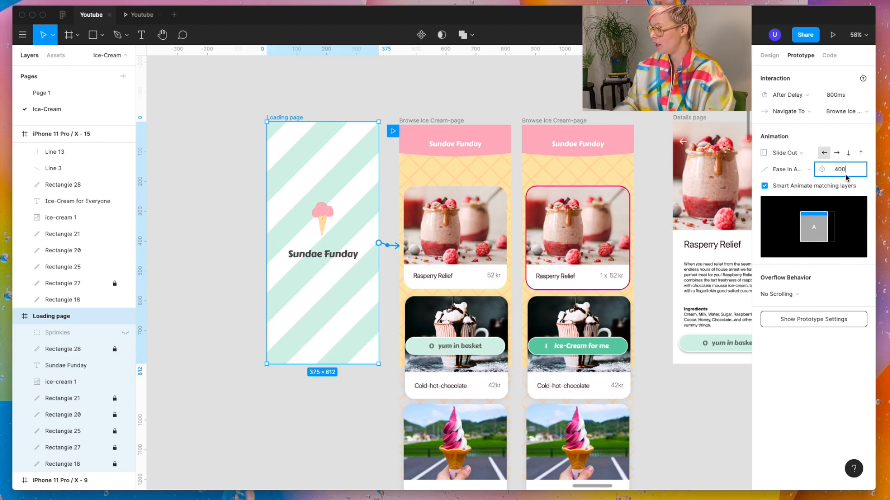
{"action": "left_click", "coordinate": [765, 186]}
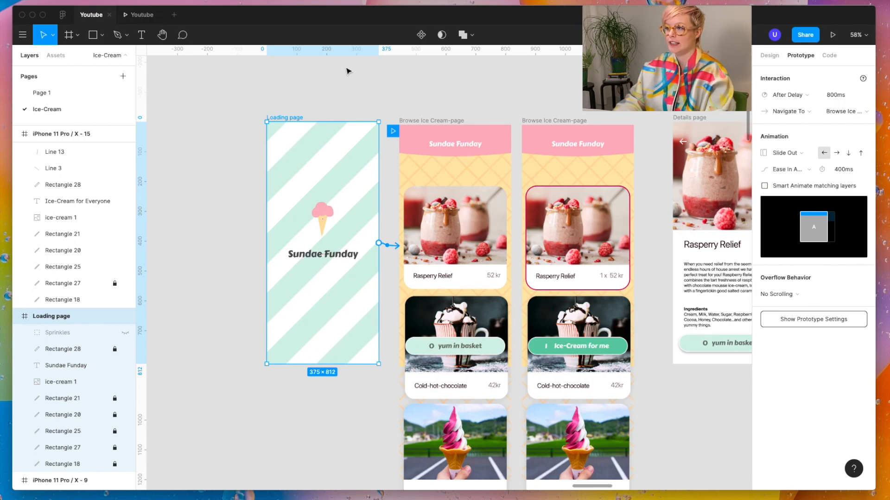
Step: Make the Loading page the prototype's starting frame and check it by restarting the preview
{"action": "left_click_drag", "start_coordinate": [393, 135], "coordinate": [261, 130]}
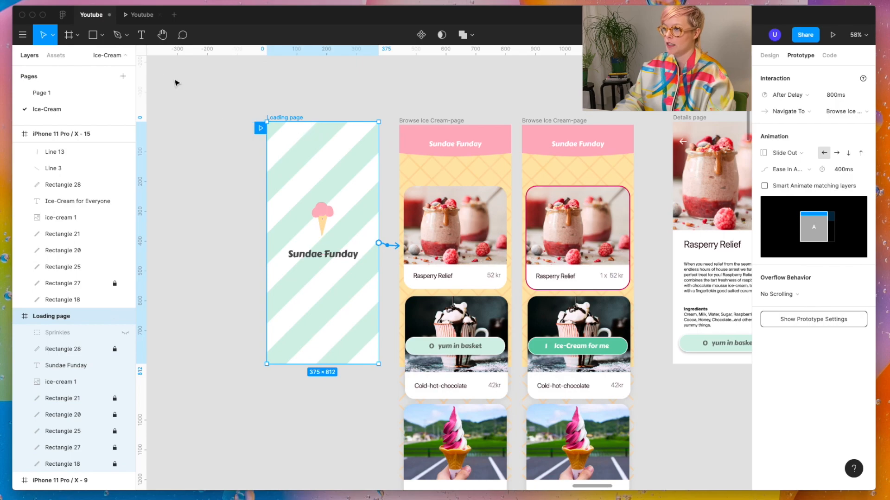
{"action": "left_click", "coordinate": [139, 15]}
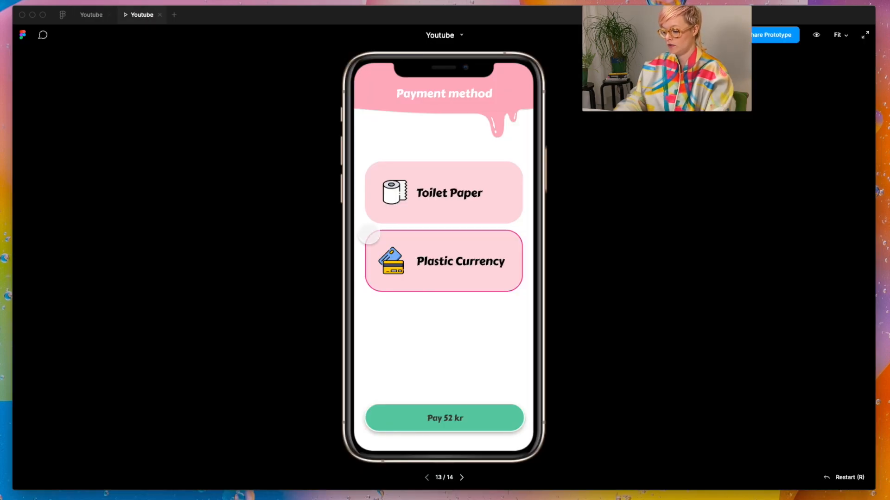
{"action": "key", "text": "r"}
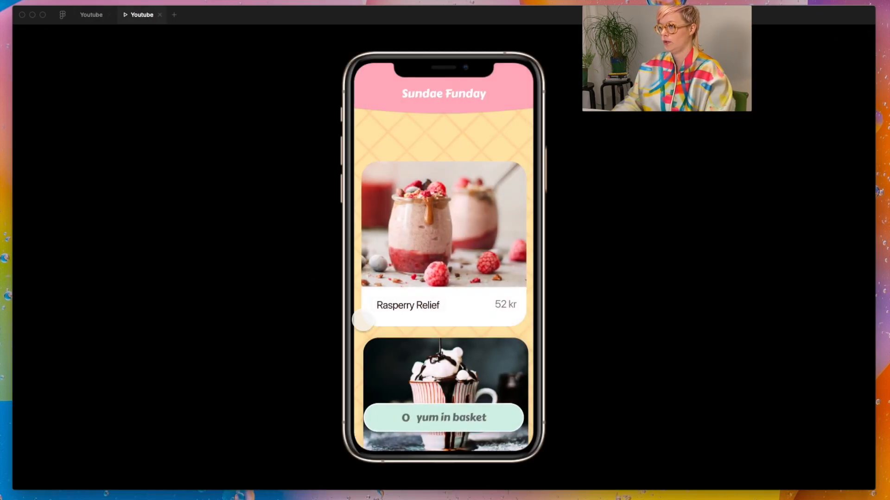
{"action": "left_click", "coordinate": [90, 14]}
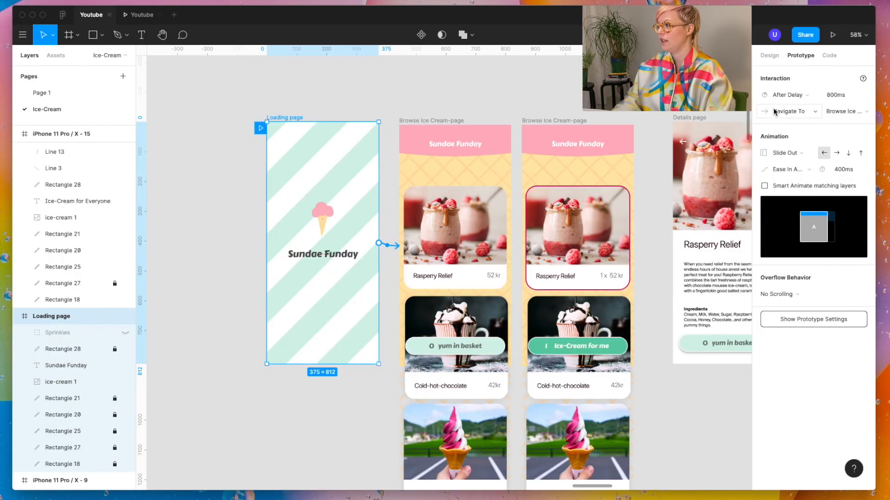
Step: Change the Loading page link's trigger to On Tap and test it in the preview
{"action": "left_click", "coordinate": [788, 94]}
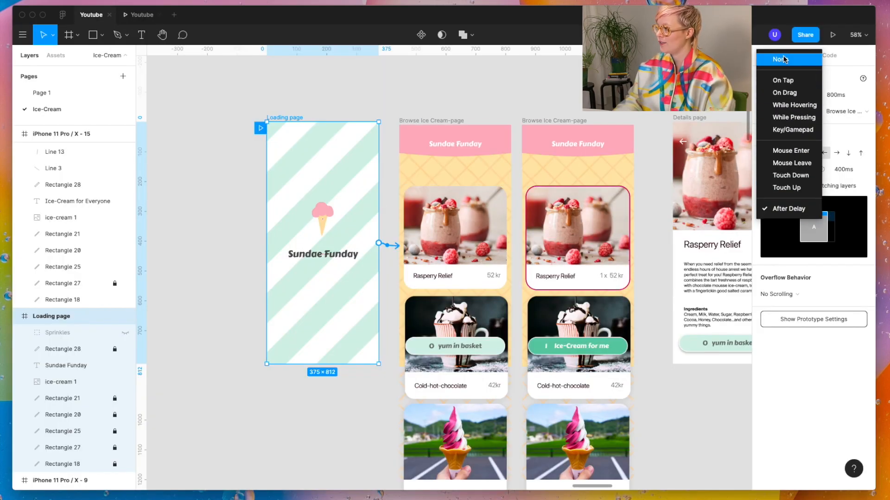
{"action": "left_click", "coordinate": [783, 80]}
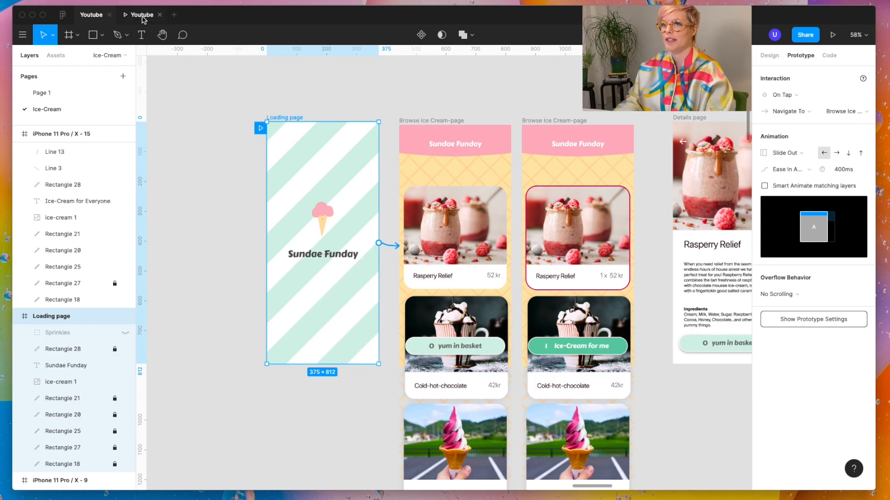
{"action": "left_click", "coordinate": [143, 16]}
{"action": "left_click", "coordinate": [480, 393]}
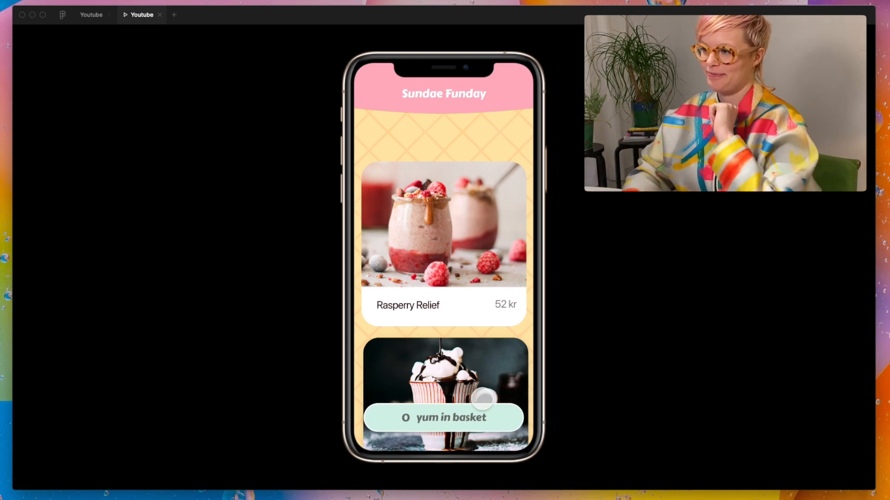
Step: Scroll through the browse page in the preview and open the Rasperry Relief details page
{"action": "scroll", "coordinate": [479, 317], "scroll_direction": "down", "scroll_amount": 4}
{"action": "scroll", "coordinate": [479, 317], "scroll_direction": "down", "scroll_amount": 5}
{"action": "scroll", "coordinate": [478, 339], "scroll_direction": "up", "scroll_amount": 2}
{"action": "scroll", "coordinate": [477, 358], "scroll_direction": "up", "scroll_amount": 5}
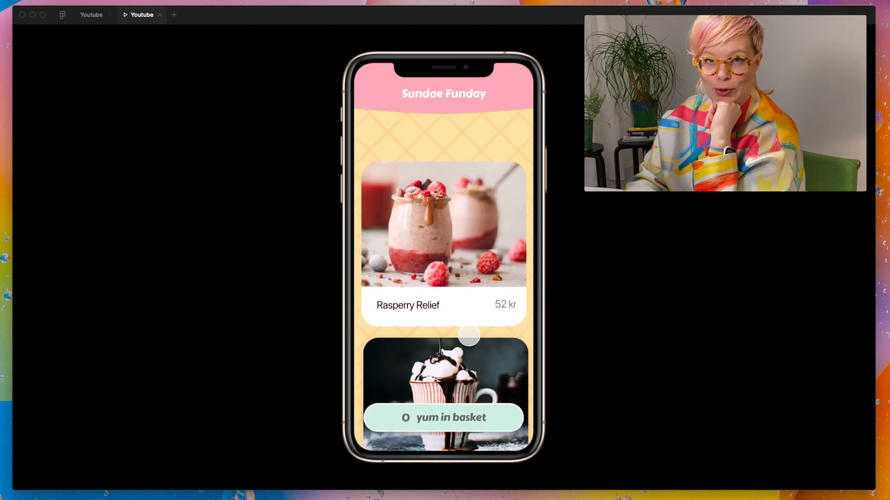
{"action": "left_click", "coordinate": [459, 304]}
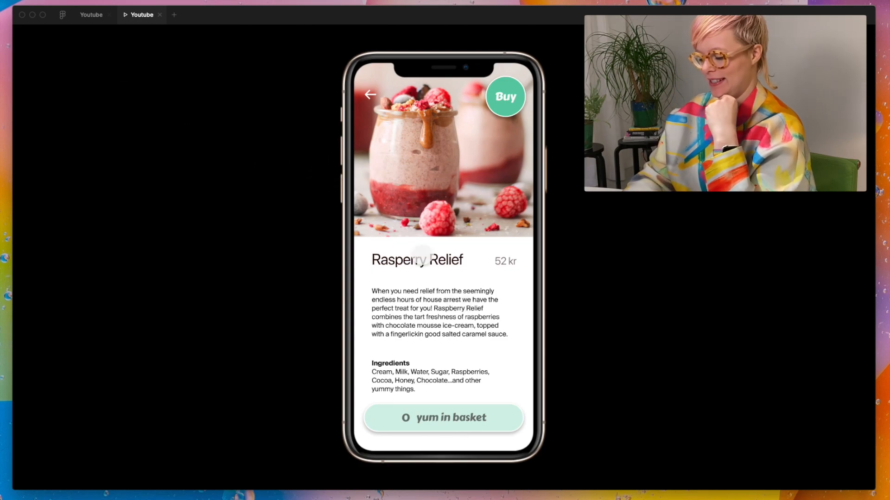
Step: Back in the design file, set the Details page link on the Rasperry Relief card's white caption rectangle to Smart Animate
{"action": "left_click", "coordinate": [423, 253]}
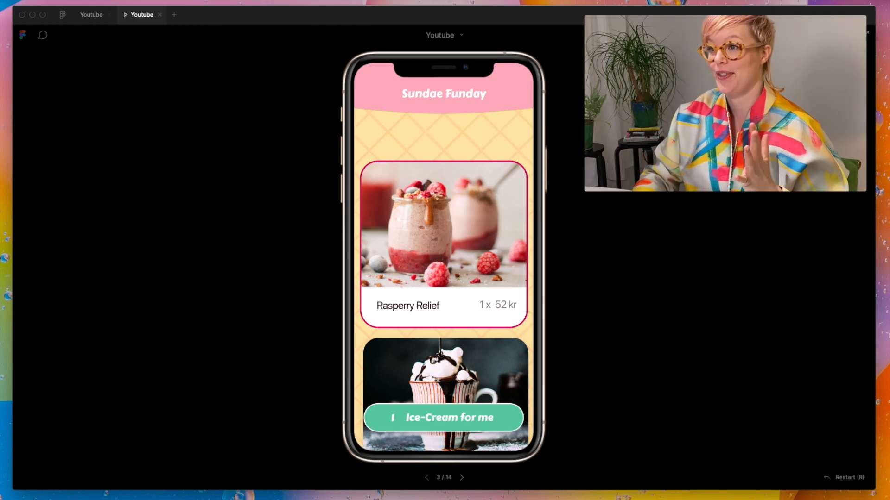
{"action": "left_click", "coordinate": [85, 17]}
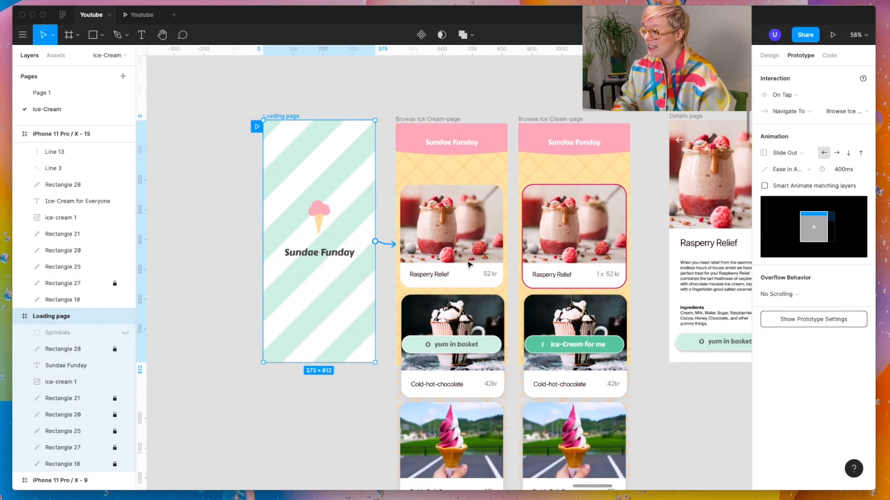
{"action": "scroll", "coordinate": [456, 254], "scroll_direction": "right", "scroll_amount": 2}
{"action": "double_click", "coordinate": [456, 253]}
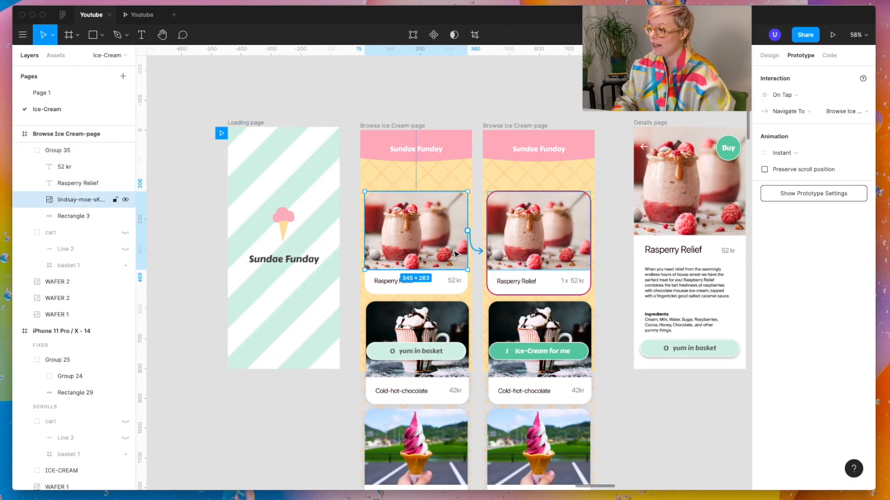
{"action": "left_click", "coordinate": [454, 287]}
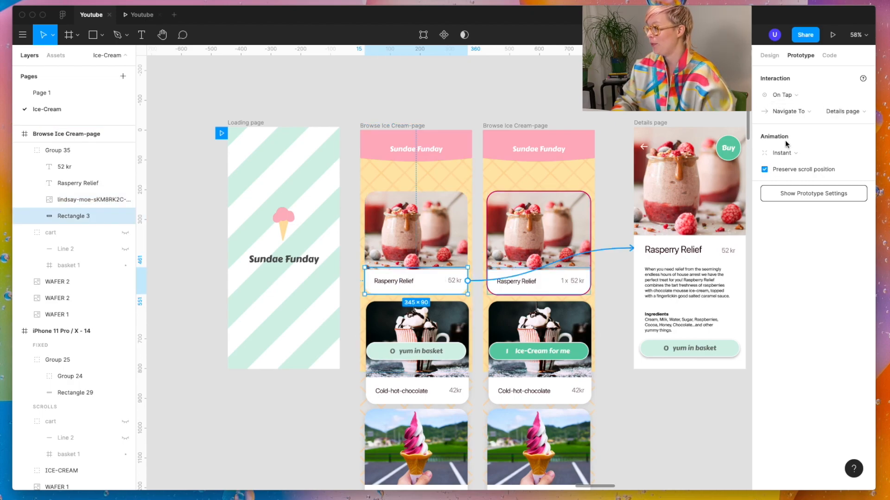
{"action": "left_click", "coordinate": [786, 155]}
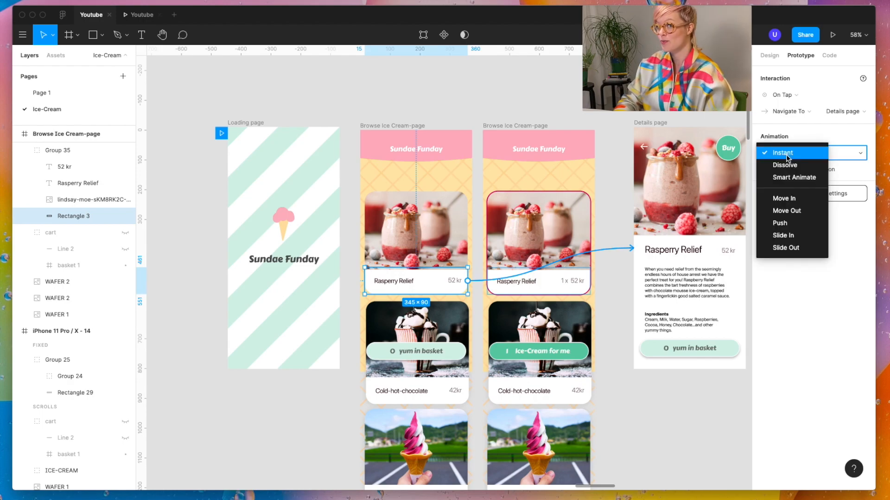
{"action": "left_click", "coordinate": [794, 178]}
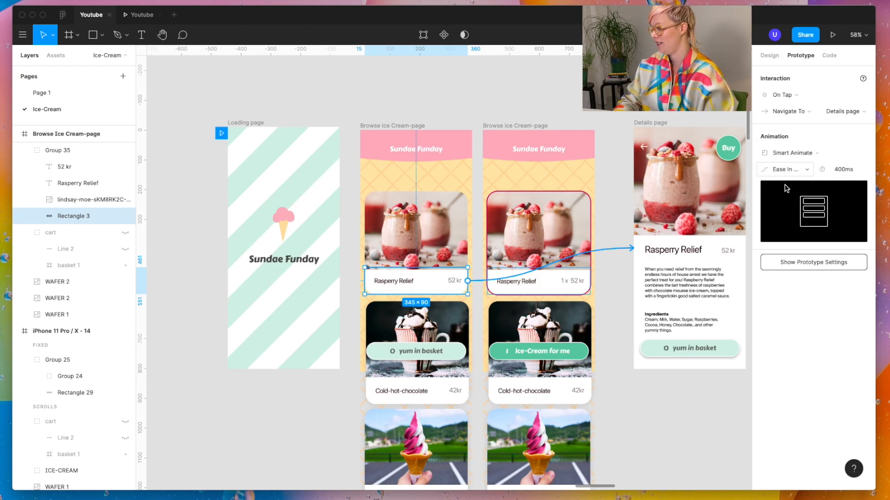
Step: Open the preview and test the transition from the Rasperry Relief caption to the details page
{"action": "scroll", "coordinate": [637, 352], "scroll_direction": "right", "scroll_amount": 5}
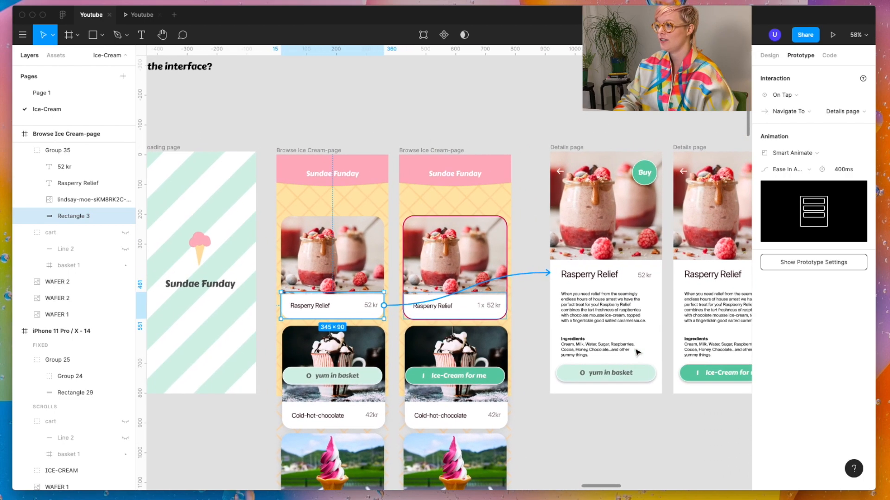
{"action": "left_click", "coordinate": [141, 14]}
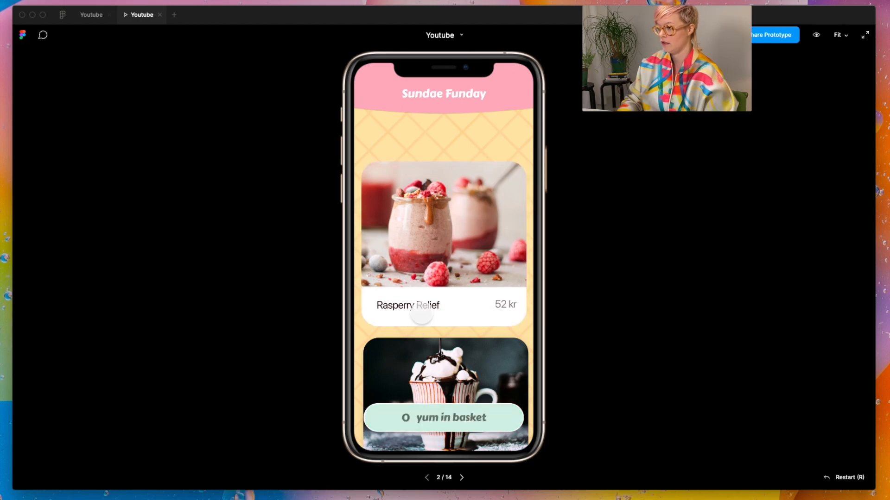
{"action": "left_click", "coordinate": [419, 315]}
Step: Back in the design file, set the Smart Animate duration of the caption's Details page link to 3000 ms
{"action": "left_click", "coordinate": [91, 14]}
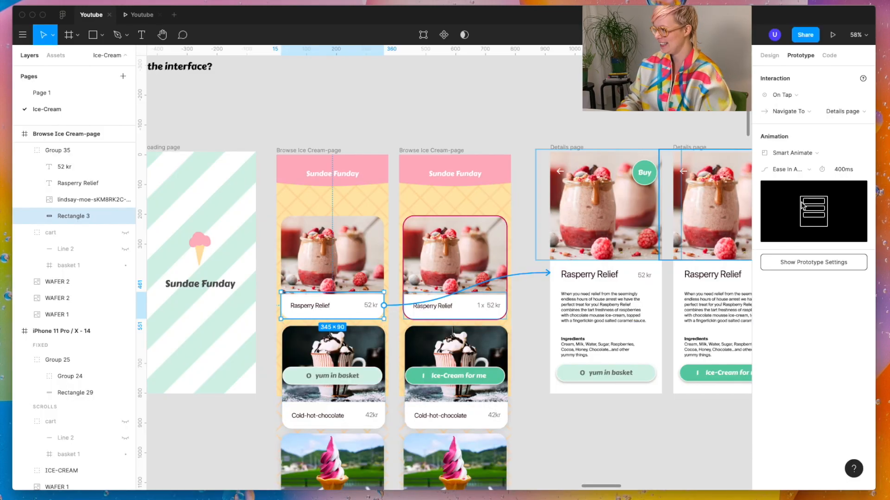
{"action": "left_click", "coordinate": [840, 174]}
{"action": "type", "text": "3"}
{"action": "key", "text": "Return"}
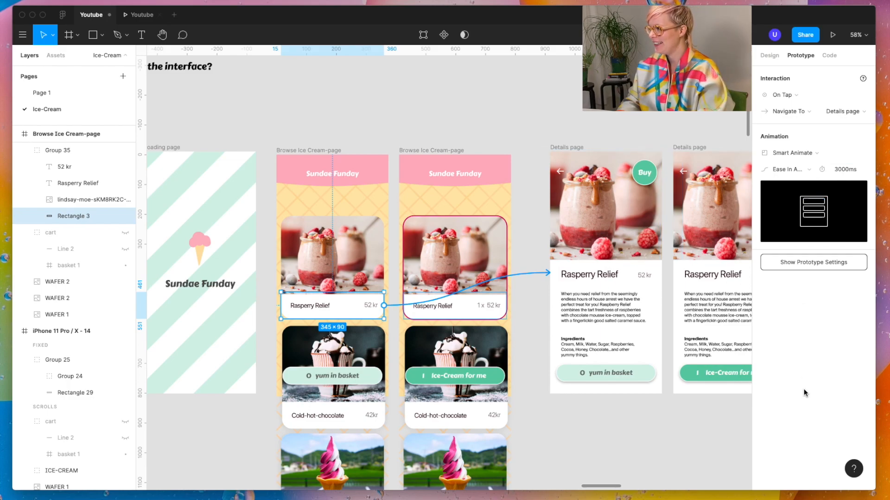
Step: In the preview, step back to the empty-basket browse page and replay the slowed Rasperry Relief transition
{"action": "left_click", "coordinate": [142, 15]}
{"action": "key", "text": "Left"}
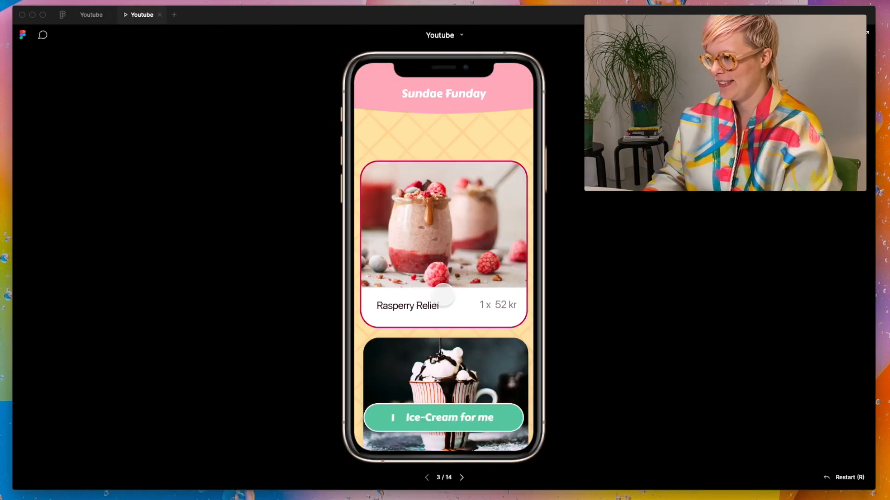
{"action": "key", "text": "Left"}
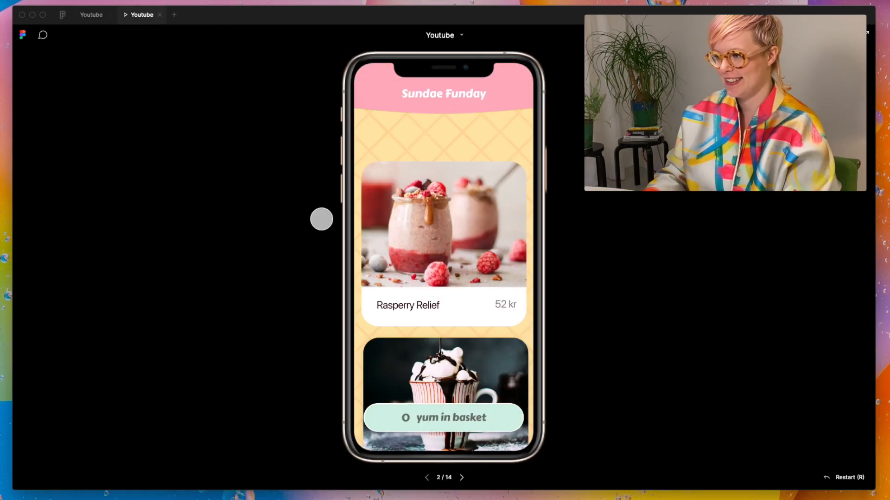
{"action": "left_click", "coordinate": [482, 309]}
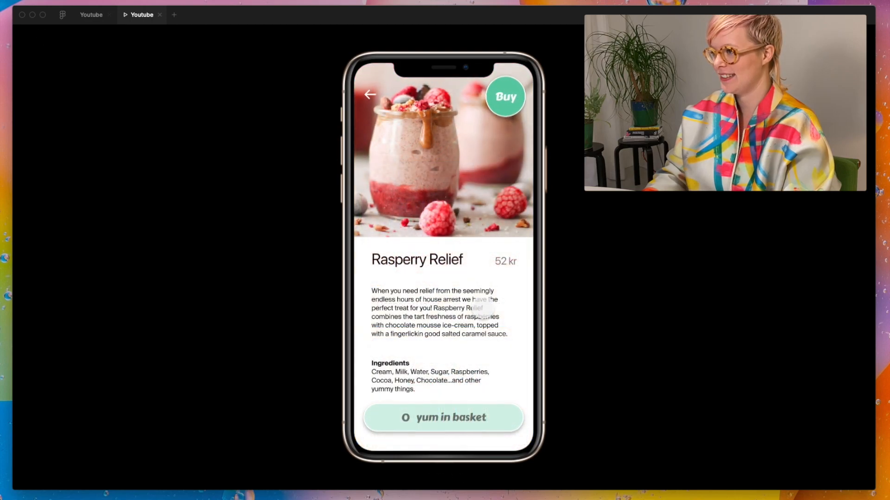
Step: Back in the design file, rename the Buy button's group on the first Details page to start with "Button"
{"action": "left_click", "coordinate": [91, 15]}
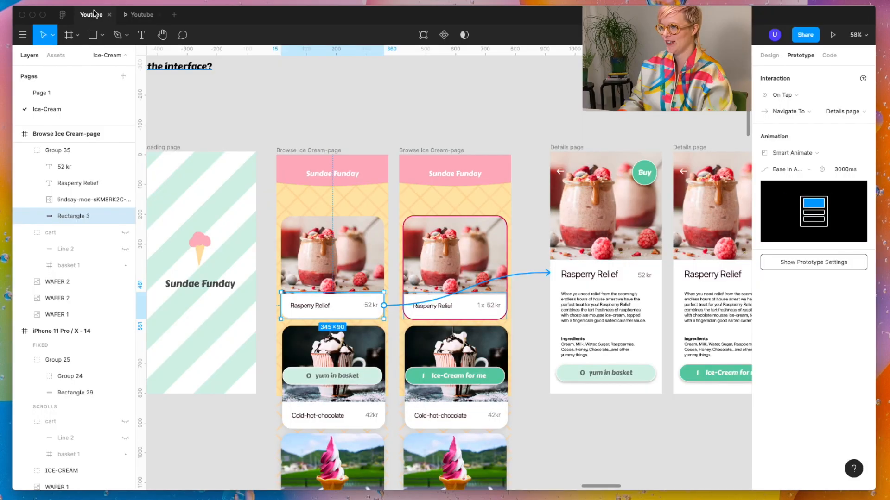
{"action": "left_click", "coordinate": [646, 175]}
{"action": "double_click", "coordinate": [54, 155]}
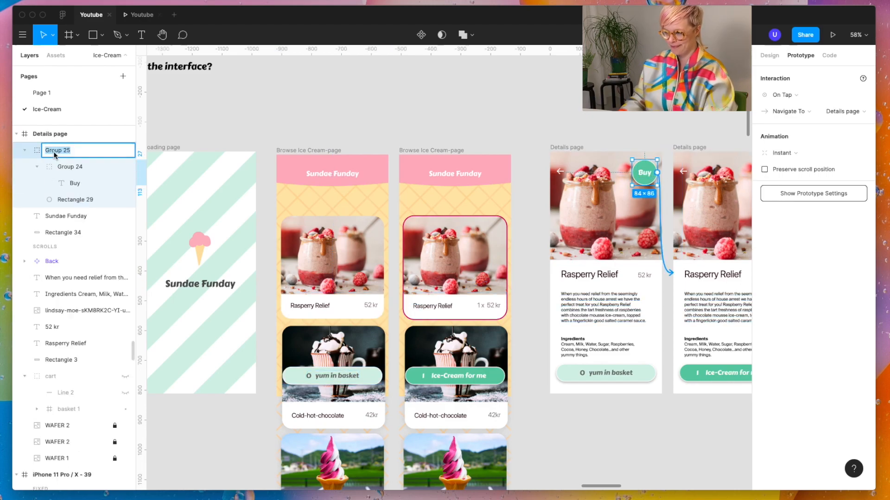
{"action": "type", "text": "Button"}
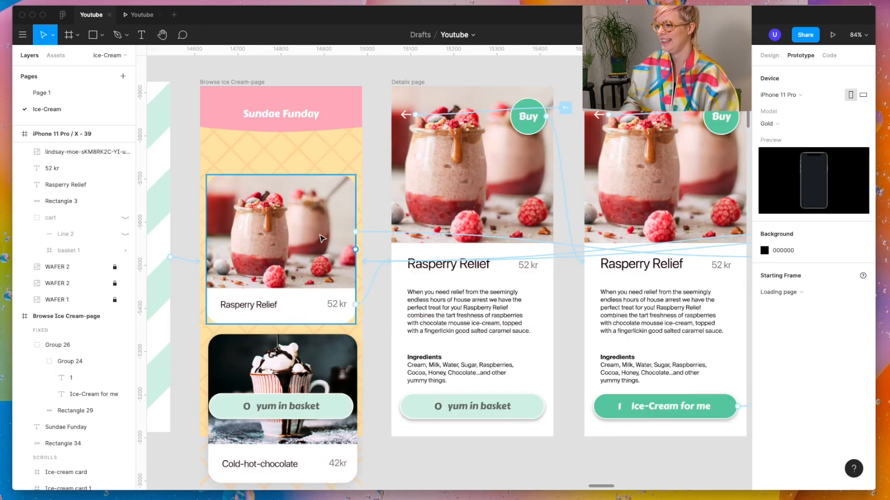
Step: Ungroup the Rasperry Relief card on the first browse page, test its transition in the preview and return to the design file
{"action": "left_click", "coordinate": [321, 236]}
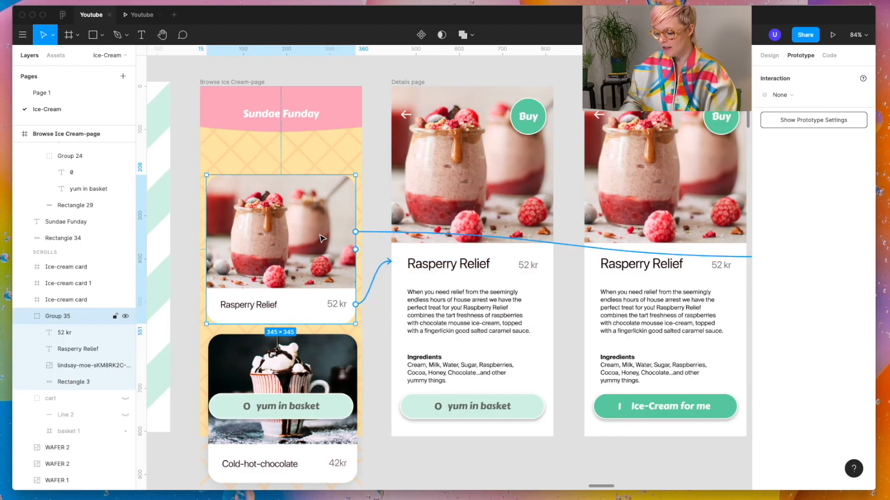
{"action": "key", "text": "shift+super+g"}
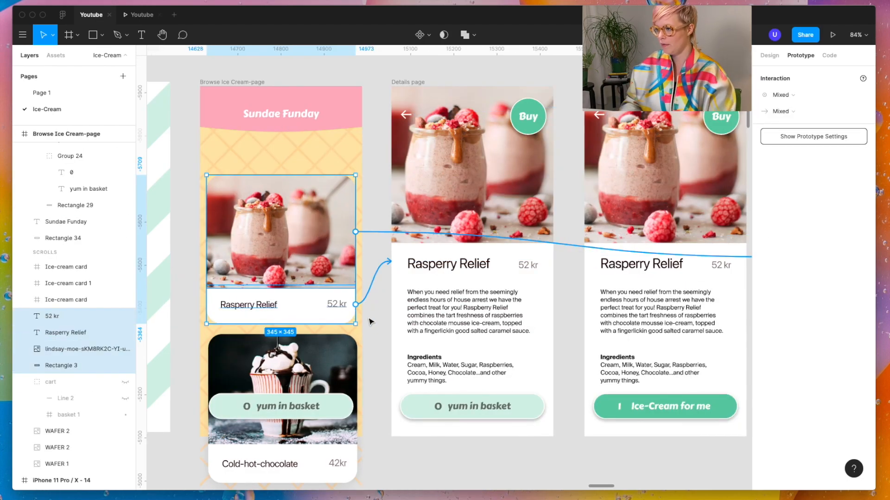
{"action": "key", "text": "alt+super+Return"}
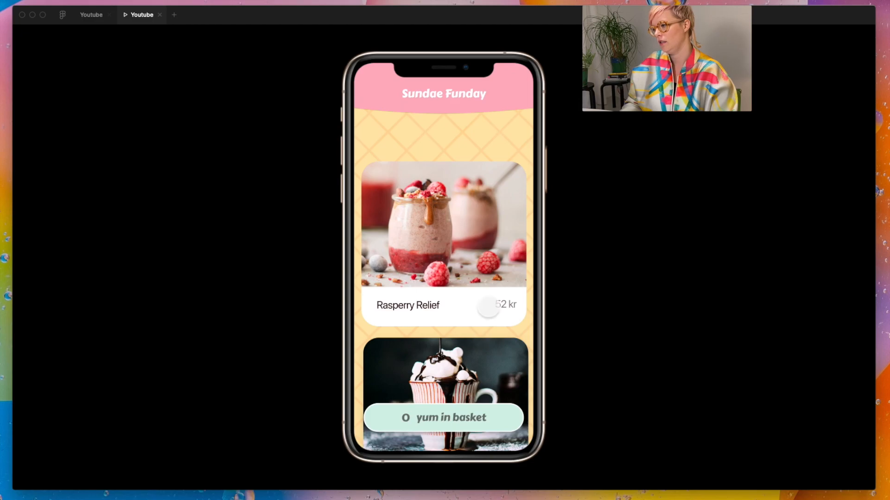
{"action": "left_click", "coordinate": [488, 309]}
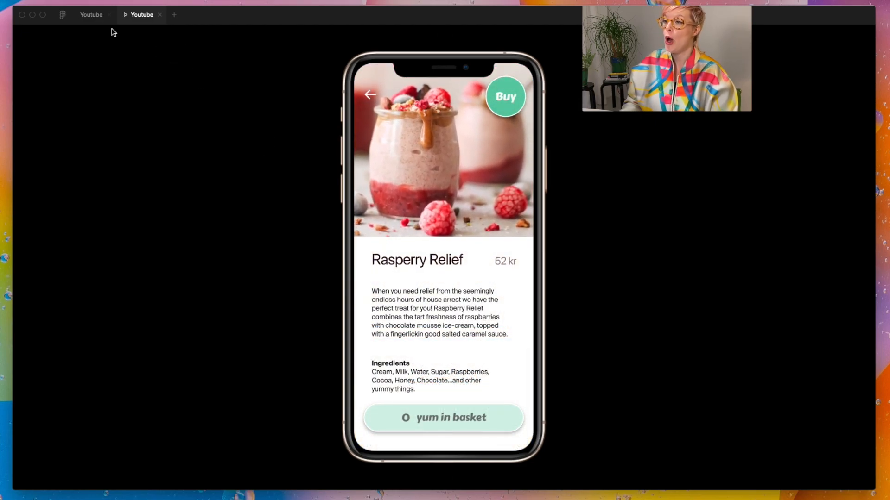
{"action": "left_click", "coordinate": [95, 16]}
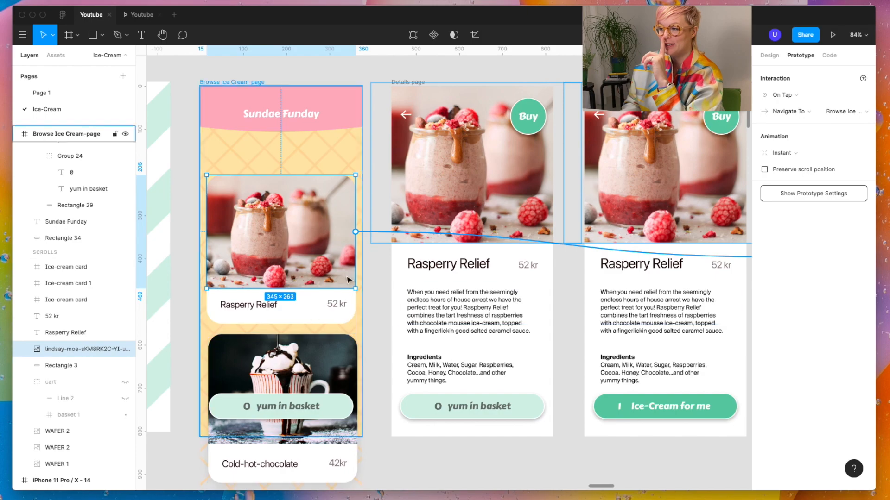
{"action": "left_click", "coordinate": [383, 314]}
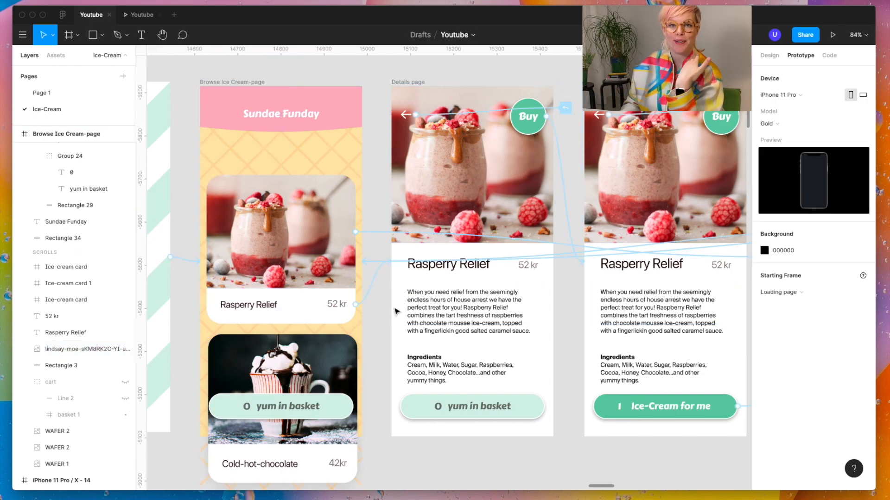
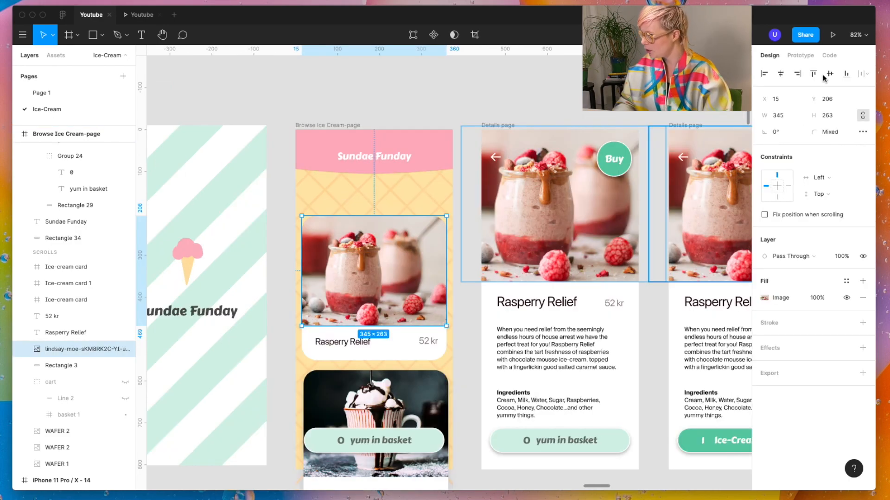
Step: Examine the prototype links of the Rasperry Relief card's photo, caption and title on the first browse page
{"action": "left_click", "coordinate": [806, 57]}
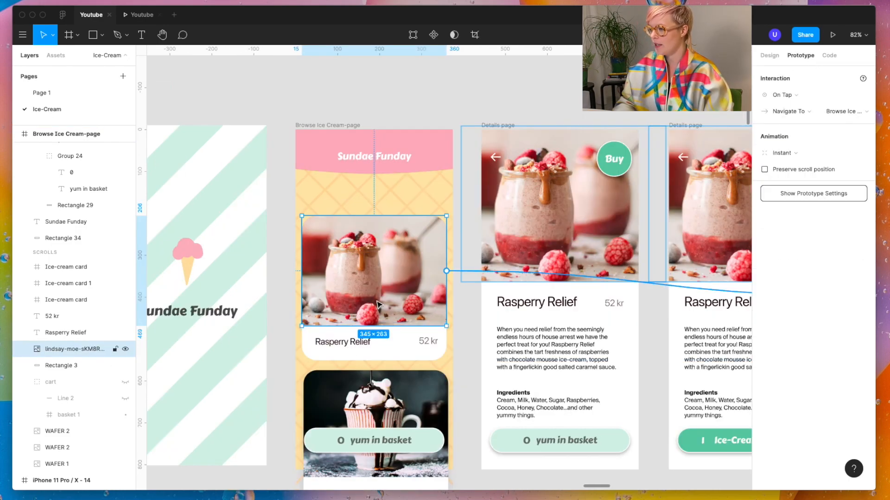
{"action": "scroll", "coordinate": [335, 277], "scroll_direction": "right", "scroll_amount": 4}
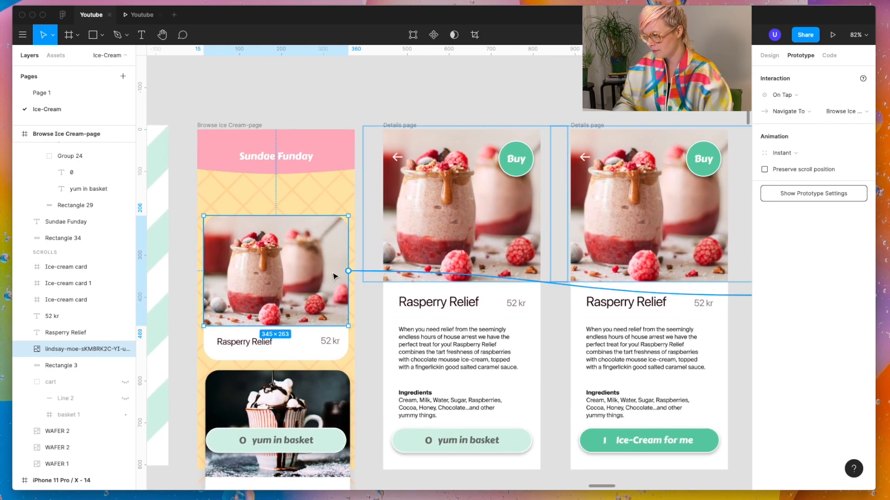
{"action": "scroll", "coordinate": [333, 276], "scroll_direction": "down", "scroll_amount": 3}
{"action": "left_click", "coordinate": [331, 327]}
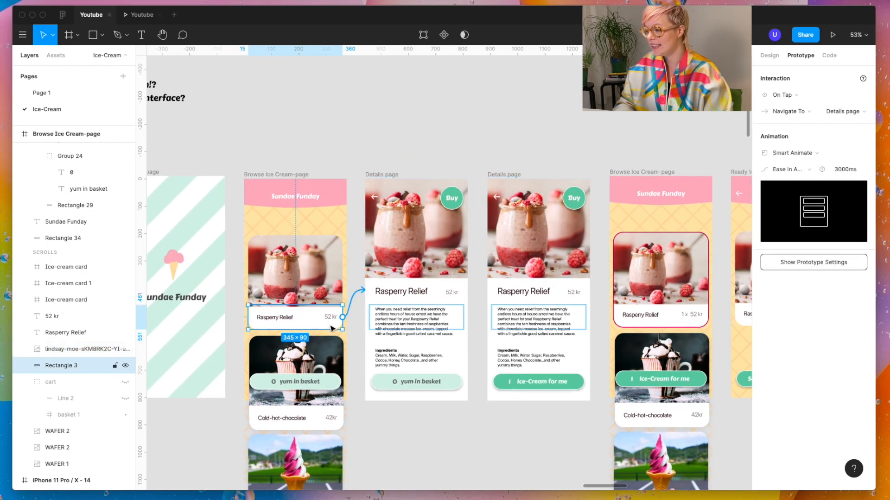
{"action": "scroll", "coordinate": [331, 327], "scroll_direction": "left", "scroll_amount": 1}
{"action": "left_click", "coordinate": [352, 291]}
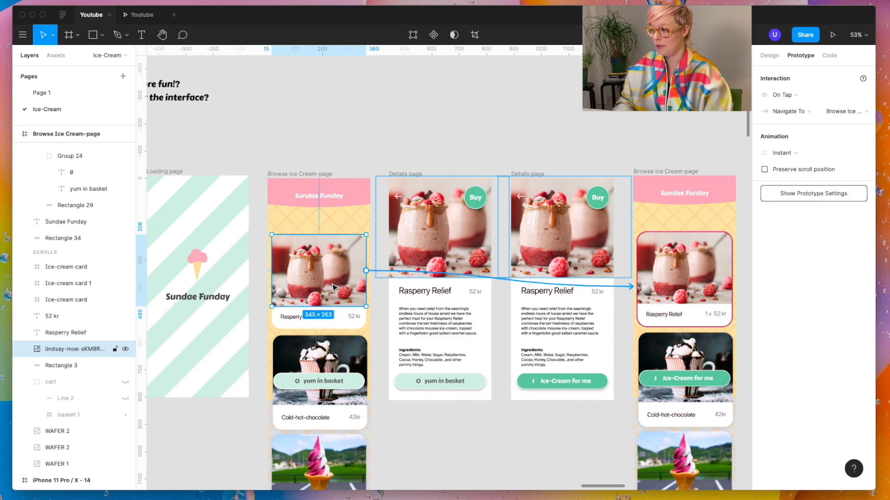
{"action": "scroll", "coordinate": [333, 287], "scroll_direction": "up", "scroll_amount": 2}
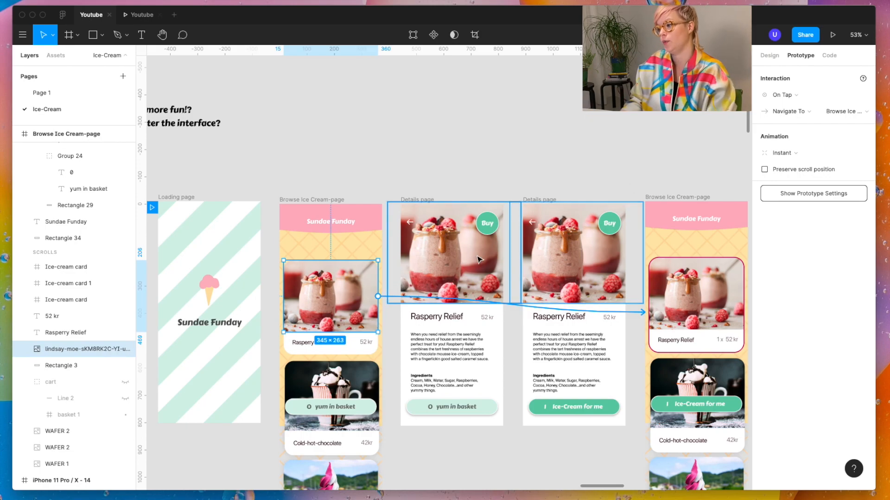
{"action": "left_click", "coordinate": [342, 402]}
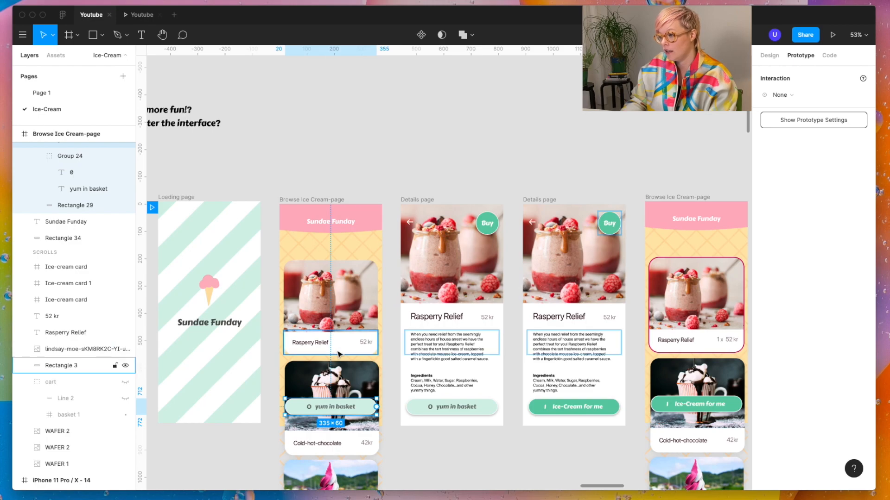
{"action": "left_click", "coordinate": [320, 345]}
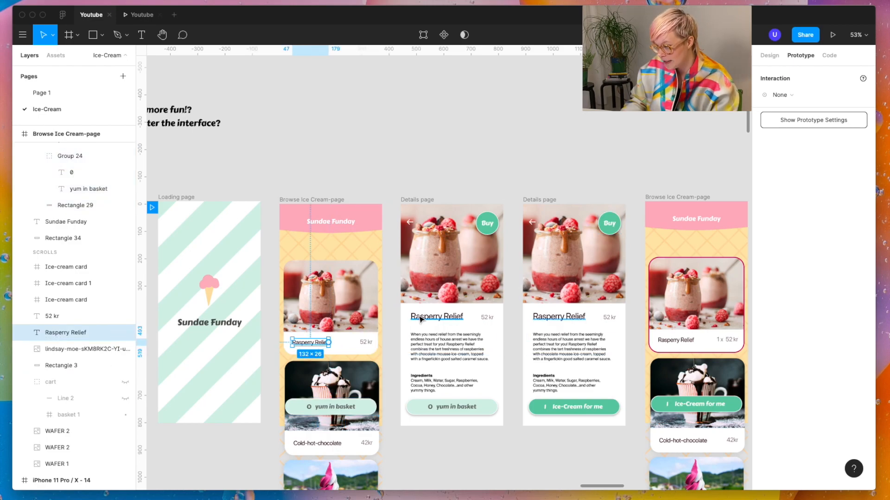
{"action": "scroll", "coordinate": [419, 324], "scroll_direction": "up", "scroll_amount": 5}
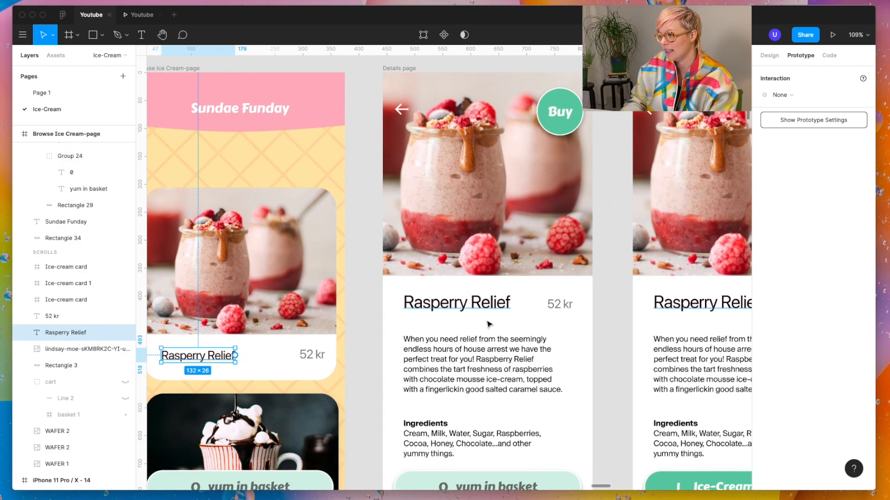
Step: Set the Smart Animate duration of the Rasperry Relief caption's Details page link to 400 ms
{"action": "left_click", "coordinate": [354, 318]}
{"action": "scroll", "coordinate": [278, 343], "scroll_direction": "left", "scroll_amount": 2}
{"action": "scroll", "coordinate": [278, 343], "scroll_direction": "up", "scroll_amount": 1}
{"action": "left_click", "coordinate": [299, 384]}
{"action": "left_click", "coordinate": [840, 169]}
{"action": "type", "text": "400"}
{"action": "key", "text": "Return"}
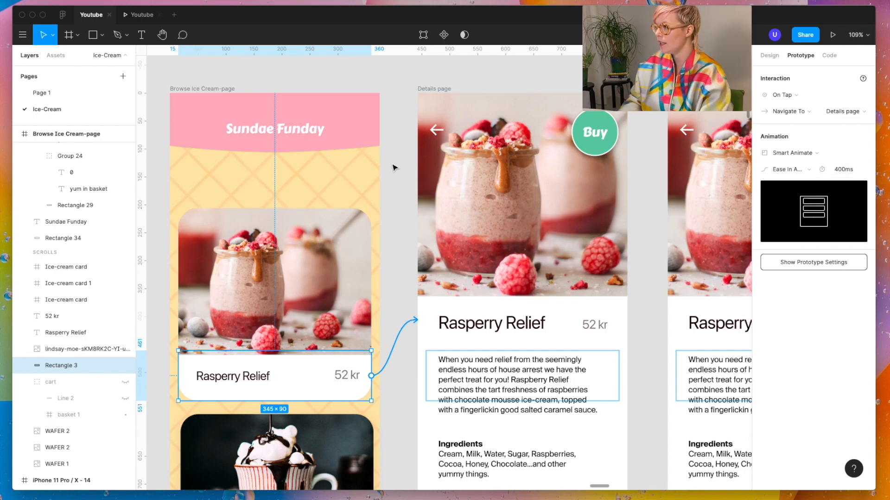
Step: In the preview, test the Rasperry Relief transition to the details page and back several times
{"action": "left_click", "coordinate": [135, 18]}
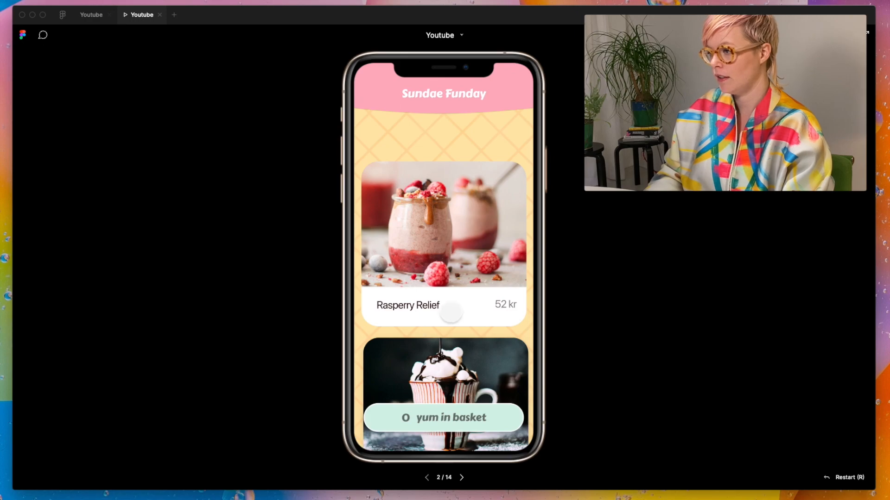
{"action": "left_click", "coordinate": [449, 317]}
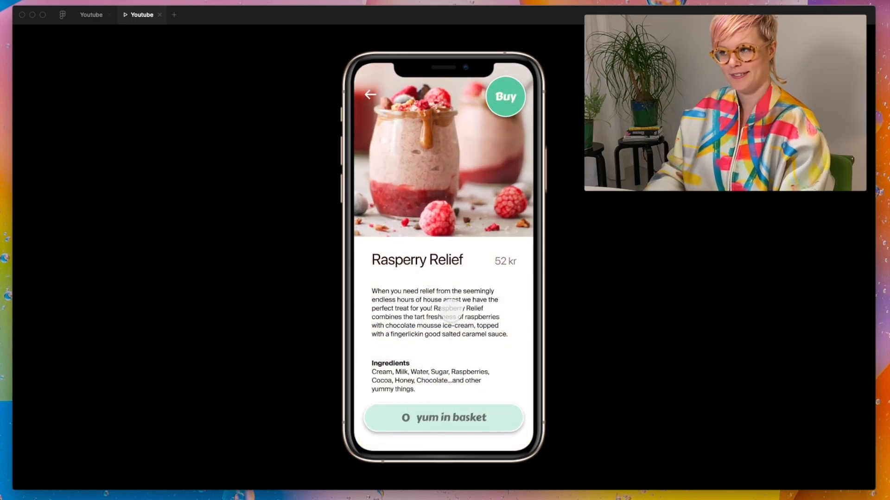
{"action": "key", "text": "r"}
{"action": "left_click", "coordinate": [449, 316]}
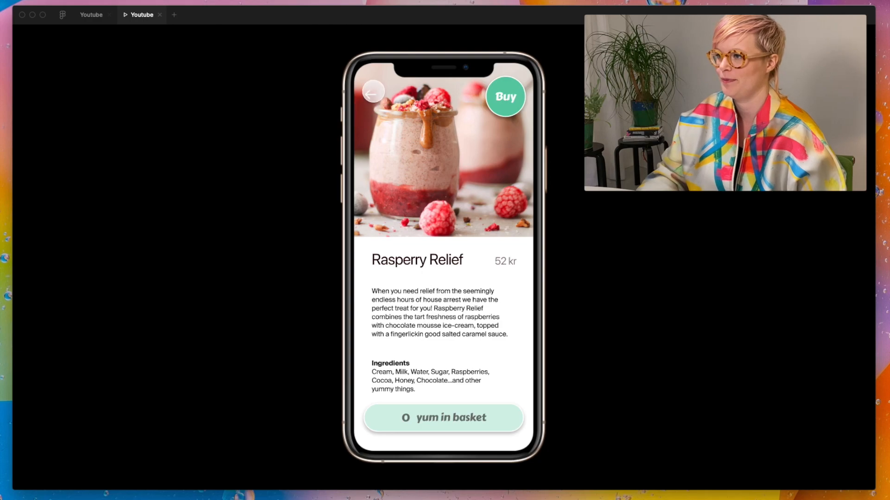
{"action": "left_click", "coordinate": [373, 94]}
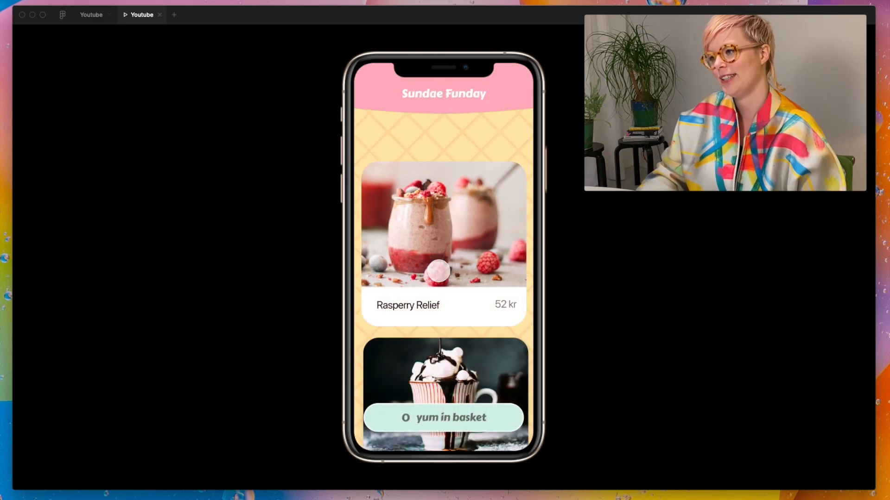
{"action": "left_click", "coordinate": [471, 311]}
{"action": "left_click", "coordinate": [367, 94]}
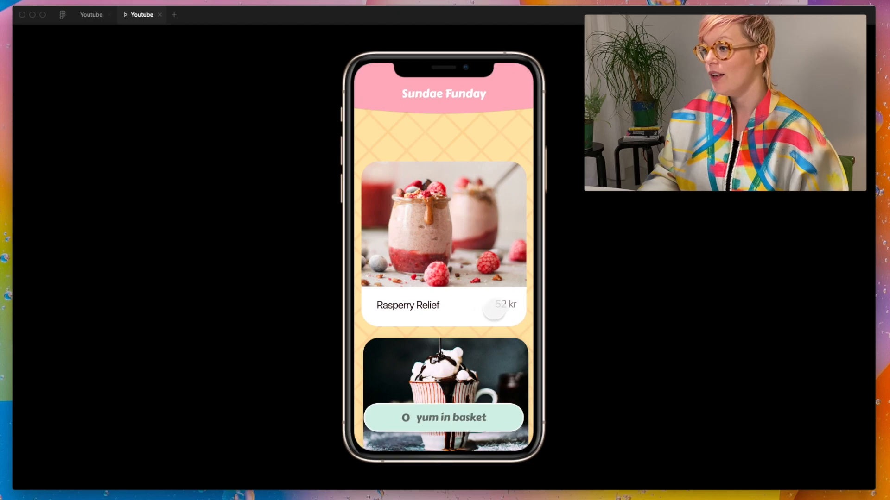
{"action": "left_click", "coordinate": [477, 315]}
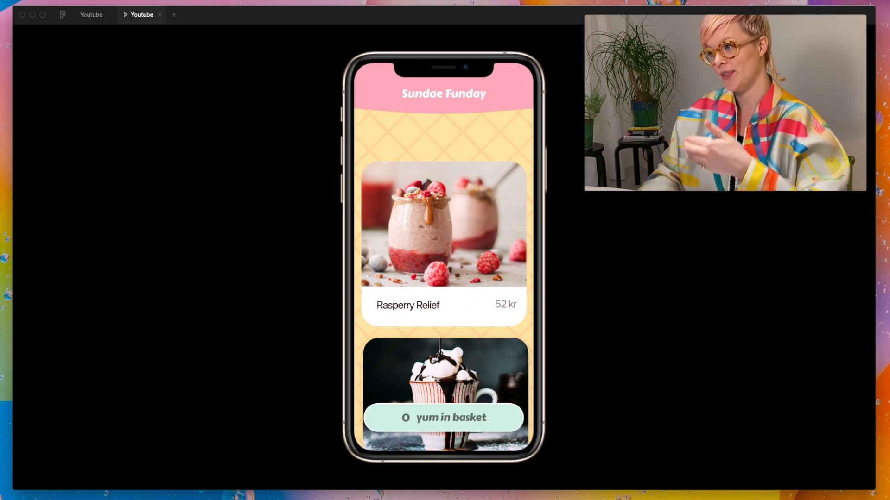
Step: Back in the design file, change the animation of the first Details page's Buy button link from Instant to Smart Animate
{"action": "left_click", "coordinate": [92, 15]}
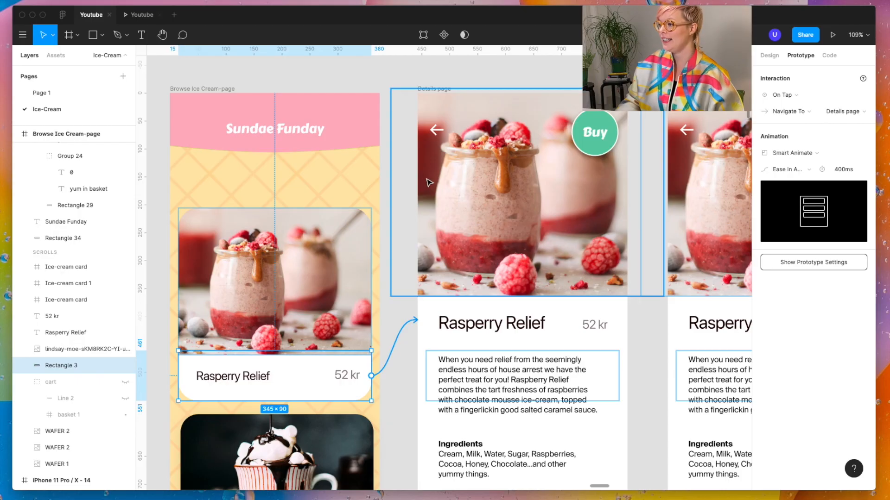
{"action": "left_click", "coordinate": [435, 90]}
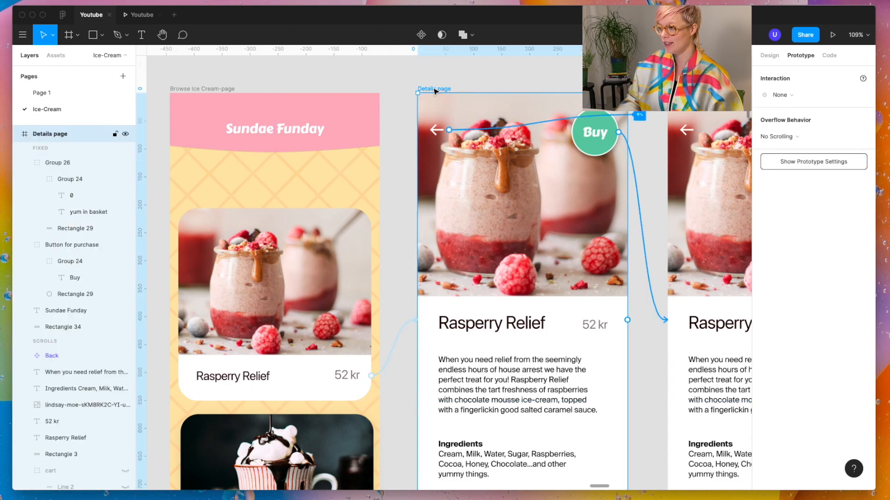
{"action": "left_click", "coordinate": [341, 143]}
{"action": "scroll", "coordinate": [379, 145], "scroll_direction": "up", "scroll_amount": 3}
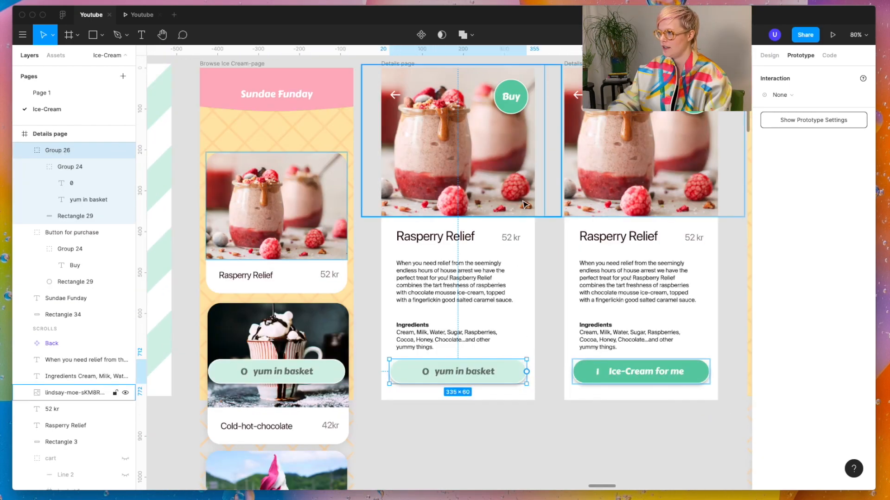
{"action": "left_click_drag", "start_coordinate": [528, 96], "coordinate": [598, 208]}
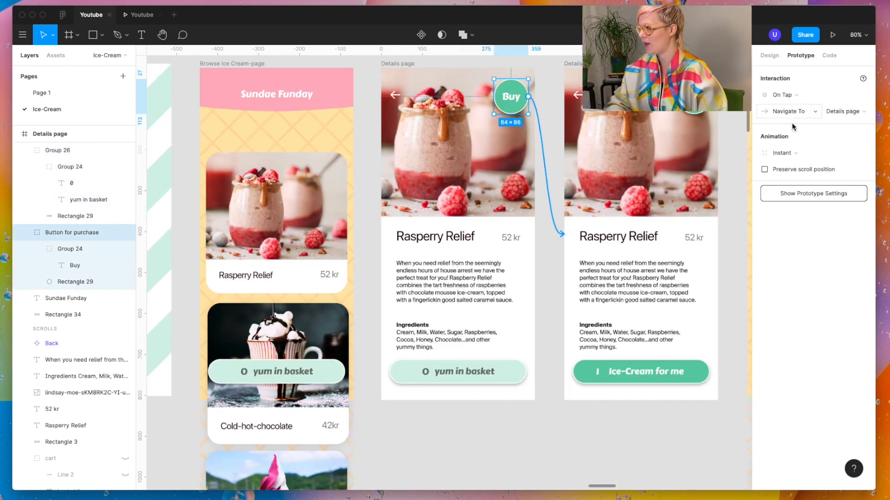
{"action": "left_click", "coordinate": [800, 154]}
{"action": "left_click", "coordinate": [805, 175]}
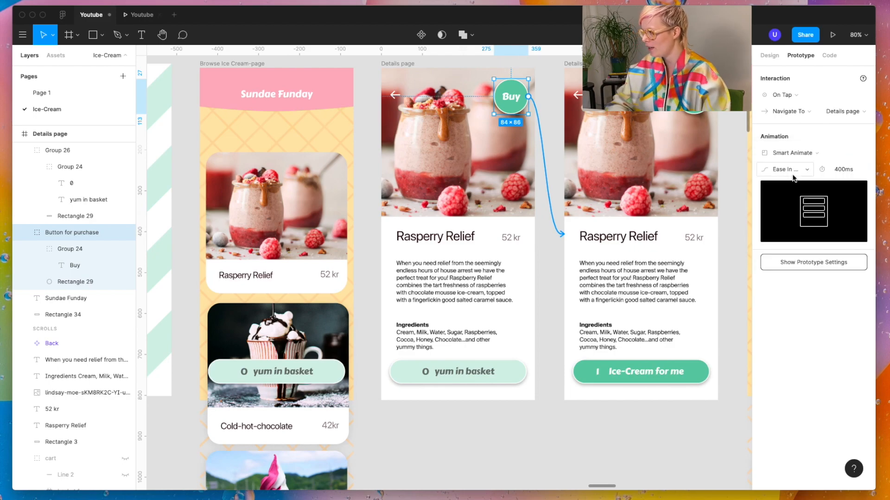
Step: In the preview, test the Buy button's Smart Animate transition on the Rasperry Relief details page repeatedly
{"action": "key", "text": "ctrl+Tab"}
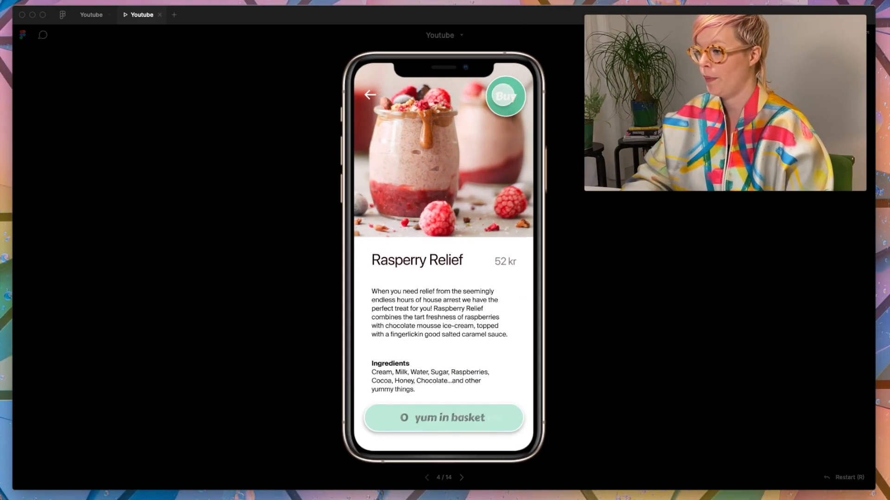
{"action": "left_click", "coordinate": [503, 95]}
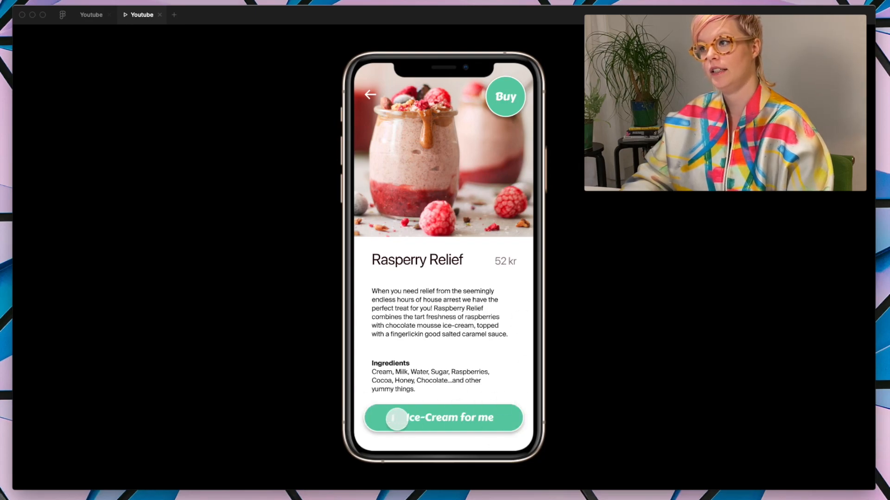
{"action": "left_click", "coordinate": [381, 413]}
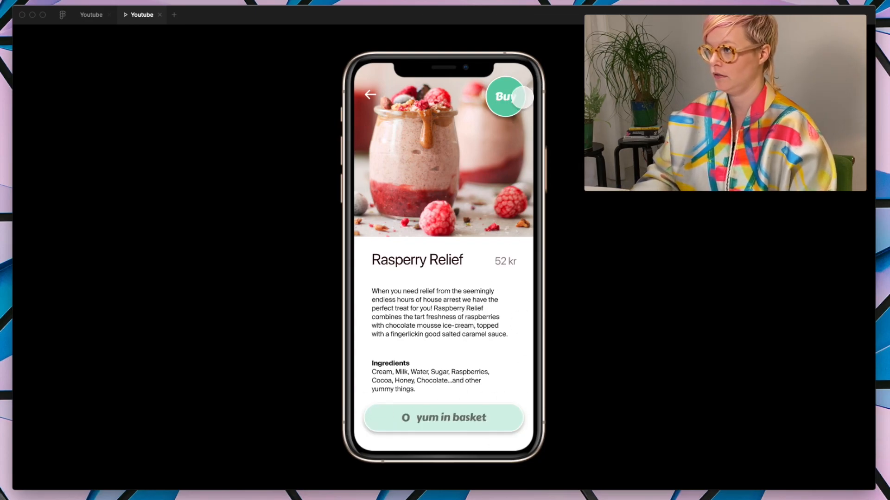
{"action": "left_click", "coordinate": [506, 96]}
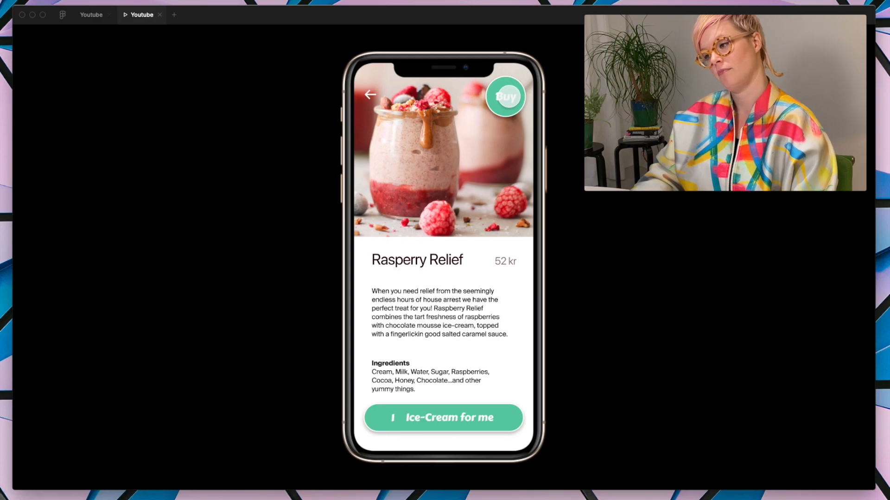
{"action": "left_click", "coordinate": [372, 94]}
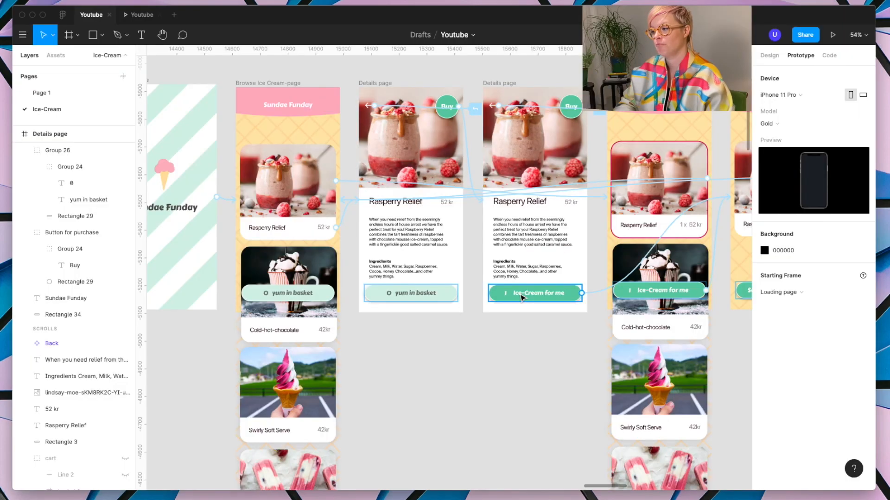
Step: Back in the design file, move the "yum in basket" bars of the first browse and first Details pages together 130 px down
{"action": "scroll", "coordinate": [422, 267], "scroll_direction": "up", "scroll_amount": 4}
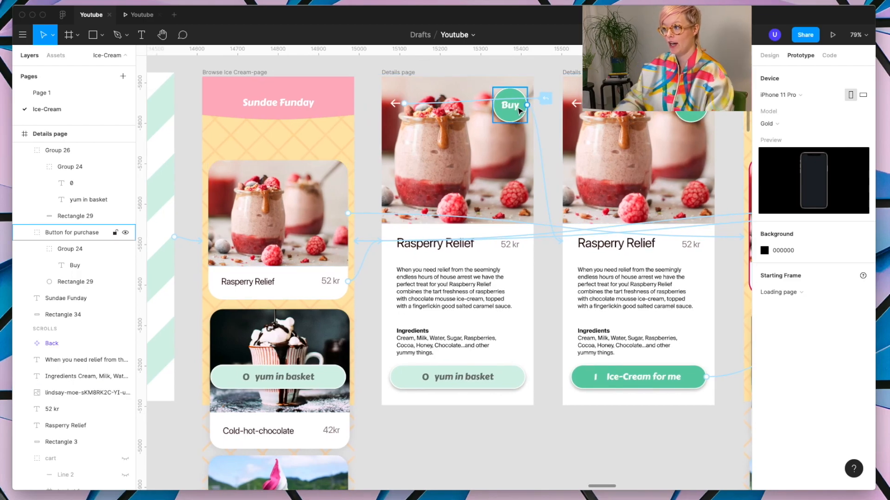
{"action": "left_click", "coordinate": [510, 383]}
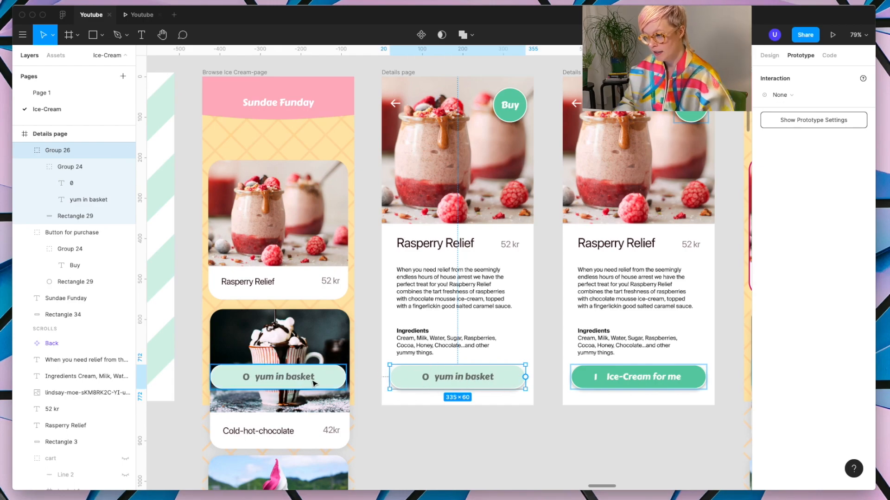
{"action": "left_click", "coordinate": [331, 383]}
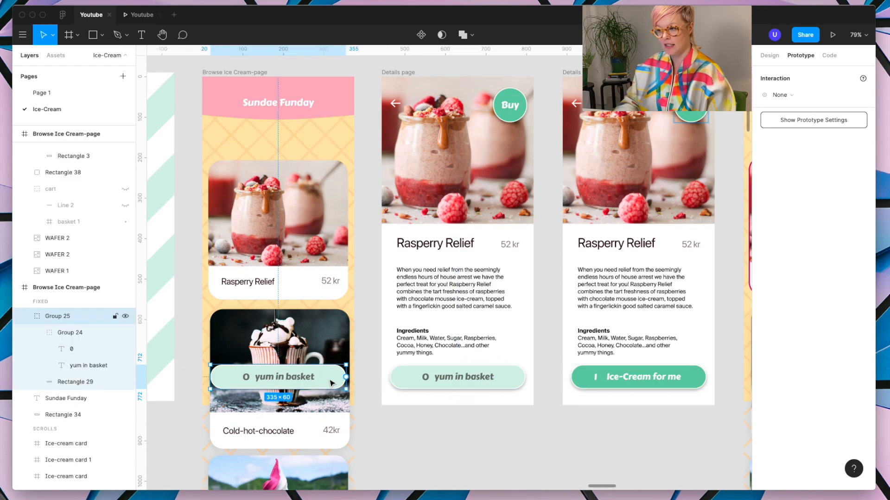
{"action": "left_click", "coordinate": [454, 388], "text": "shift"}
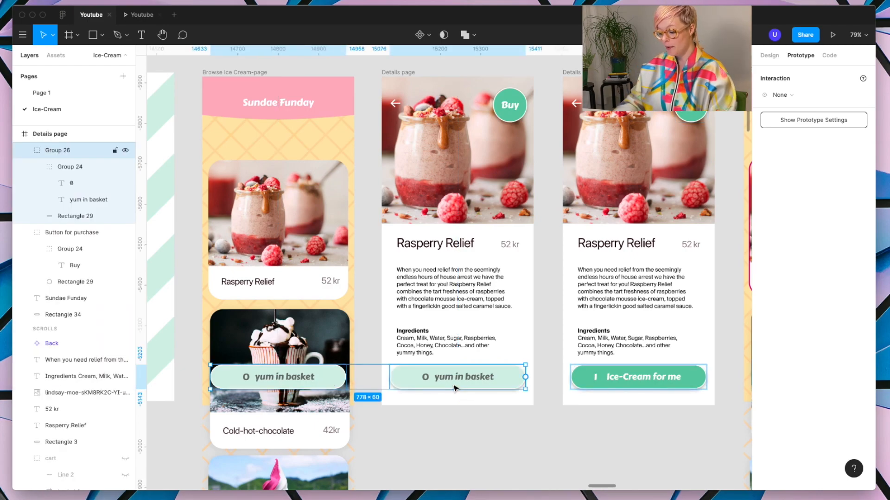
{"action": "key", "text": "shift+Down"}
{"action": "key", "text": "shift+Down"}
{"action": "key", "text": "shift+Down"}
{"action": "key", "text": "shift+Down"}
{"action": "key", "text": "shift+Down"}
{"action": "key", "text": "shift+Down"}
{"action": "key", "text": "shift+Down"}
{"action": "key", "text": "shift+Down"}
{"action": "key", "text": "shift+Down"}
{"action": "key", "text": "shift+Down"}
{"action": "key", "text": "shift+Down"}
{"action": "key", "text": "shift+Down"}
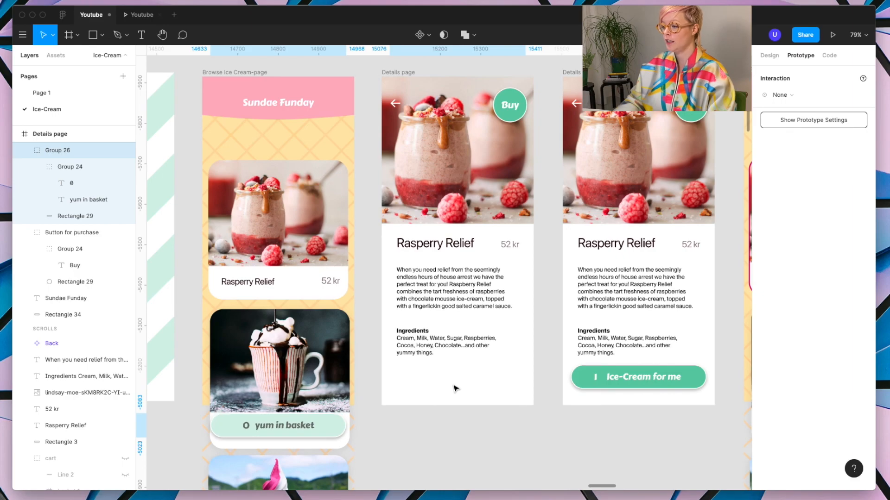
{"action": "key", "text": "shift+Down"}
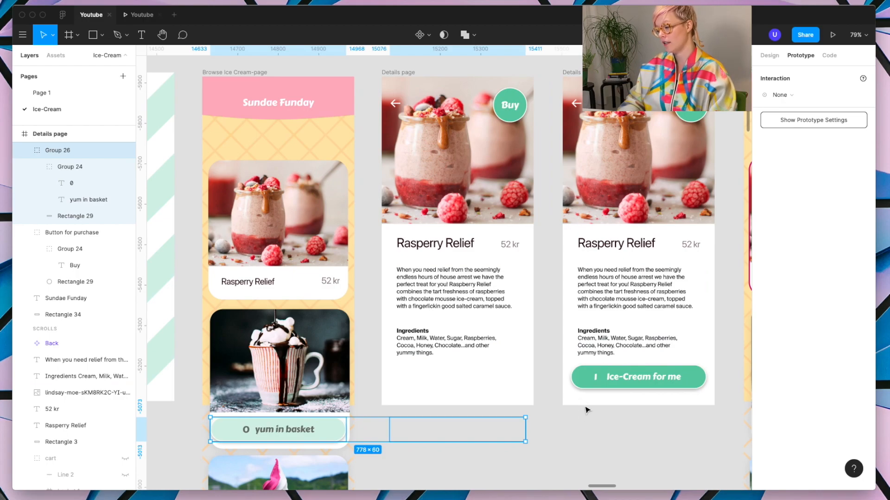
Step: In the preview, return to the empty-basket details page and test the Buy transition with the lowered basket bar
{"action": "left_click", "coordinate": [142, 15]}
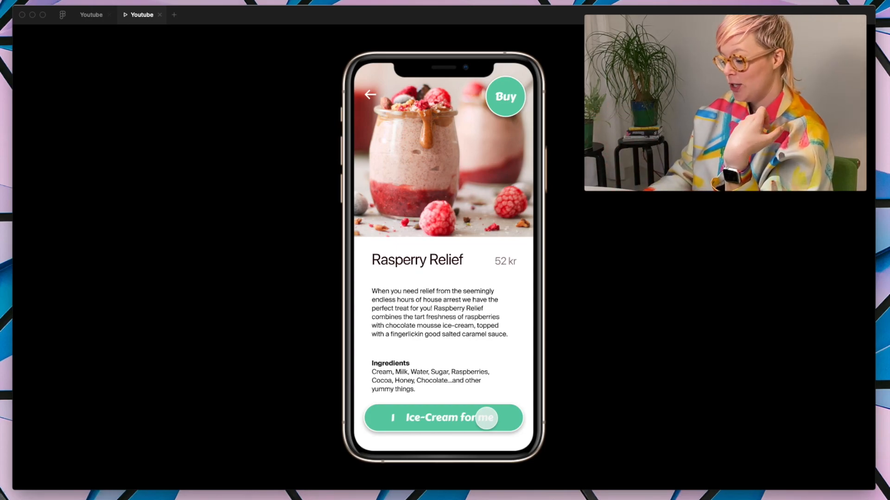
{"action": "left_click", "coordinate": [486, 418]}
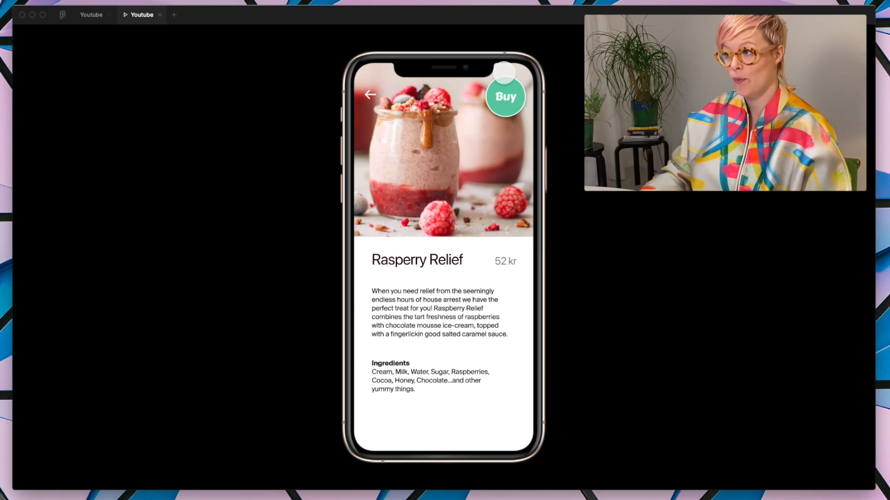
{"action": "left_click", "coordinate": [516, 92]}
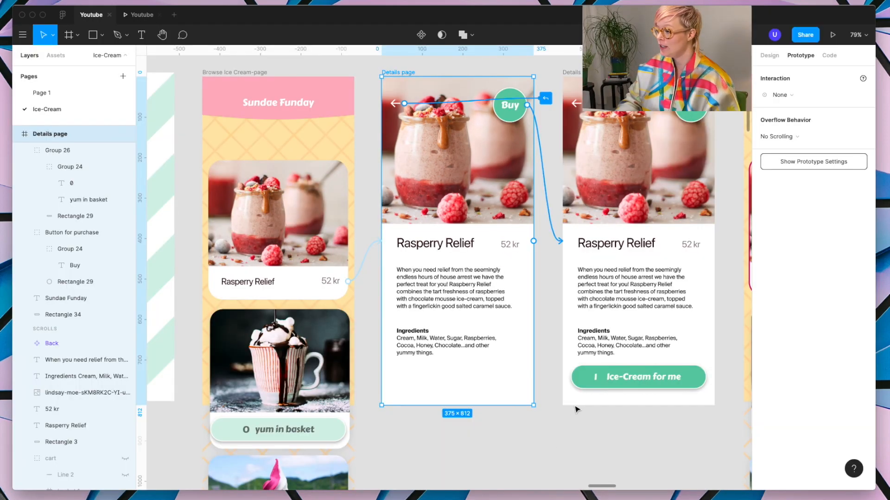
Step: Delete the "yum in basket" bar group that sits below the first Details page frame
{"action": "left_click", "coordinate": [627, 383]}
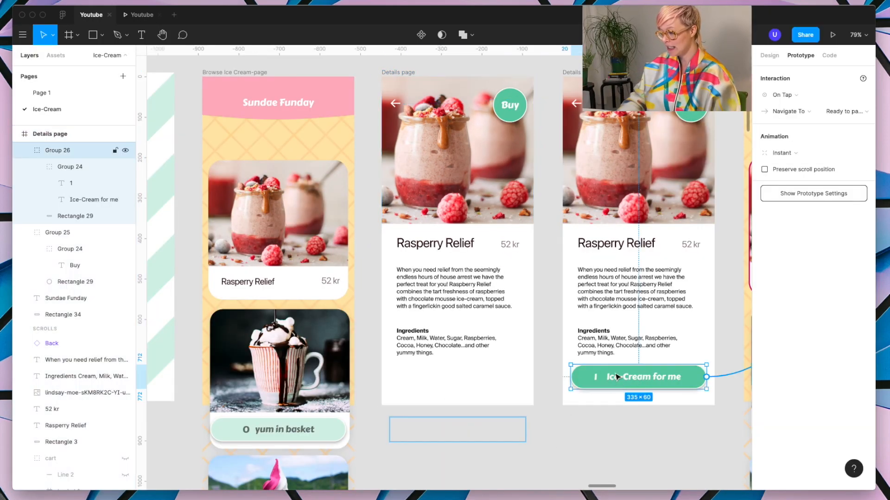
{"action": "left_click", "coordinate": [497, 436]}
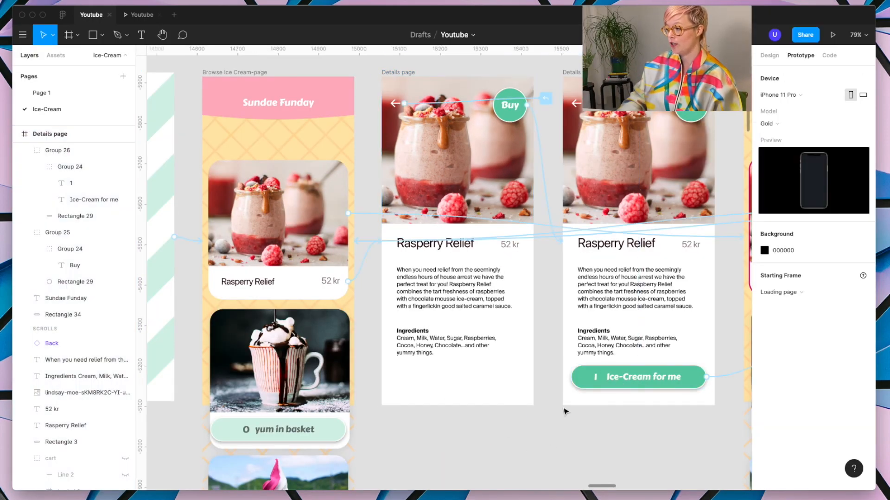
{"action": "left_click", "coordinate": [592, 384]}
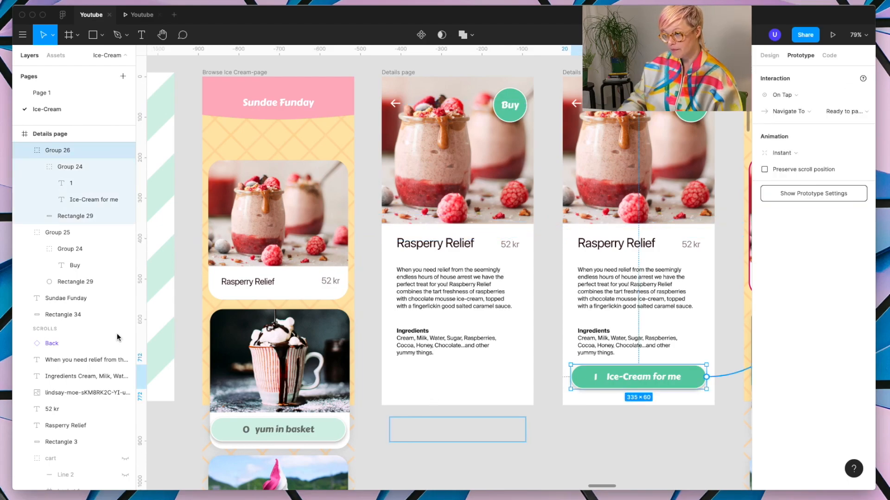
{"action": "left_click", "coordinate": [408, 74]}
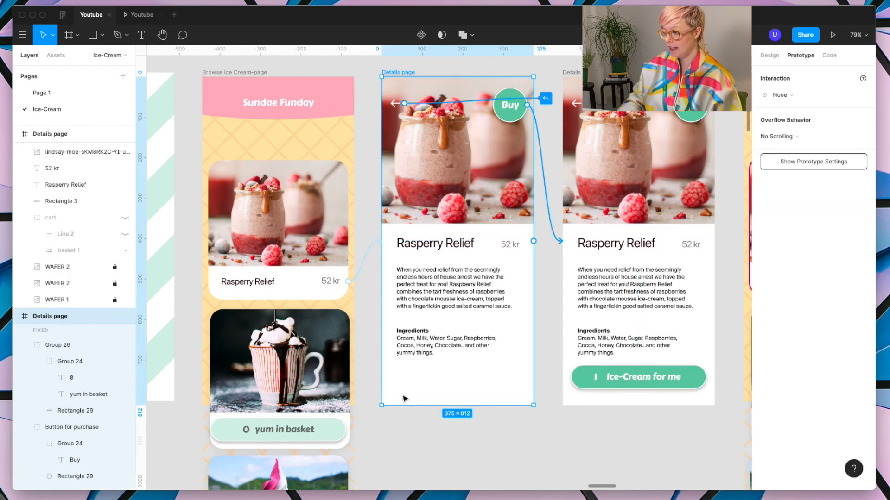
{"action": "scroll", "coordinate": [74, 302], "scroll_direction": "down", "scroll_amount": 2}
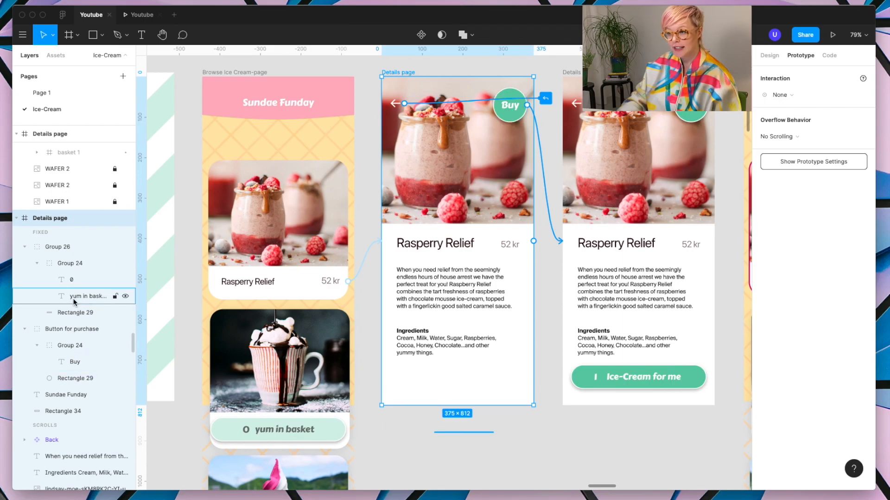
{"action": "left_click", "coordinate": [60, 263]}
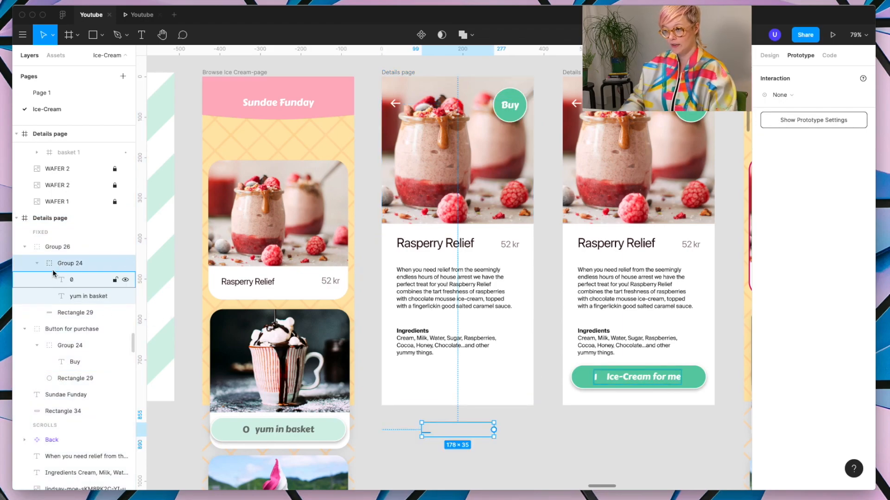
{"action": "left_click", "coordinate": [24, 247]}
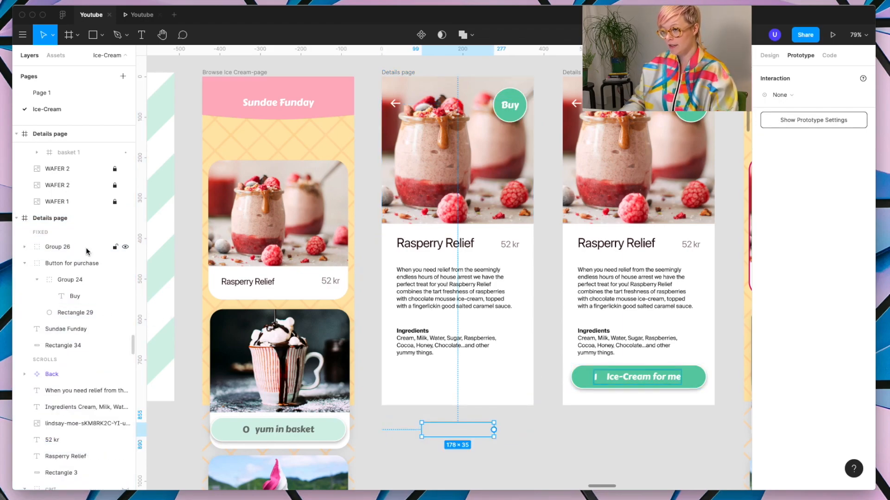
{"action": "left_click", "coordinate": [65, 249]}
{"action": "key", "text": "shift+Up"}
{"action": "key", "text": "shift+Up"}
{"action": "key", "text": "shift+Up"}
{"action": "key", "text": "shift+Up"}
{"action": "key", "text": "shift+Up"}
{"action": "key", "text": "shift+Up"}
{"action": "key", "text": "shift+Up"}
{"action": "key", "text": "shift+Up"}
{"action": "key", "text": "shift+Up"}
{"action": "key", "text": "shift+Up"}
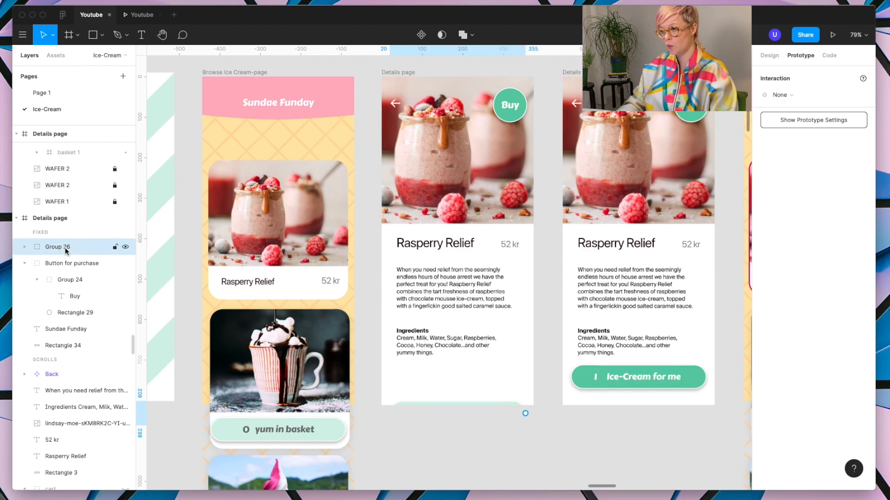
{"action": "left_click", "coordinate": [502, 365]}
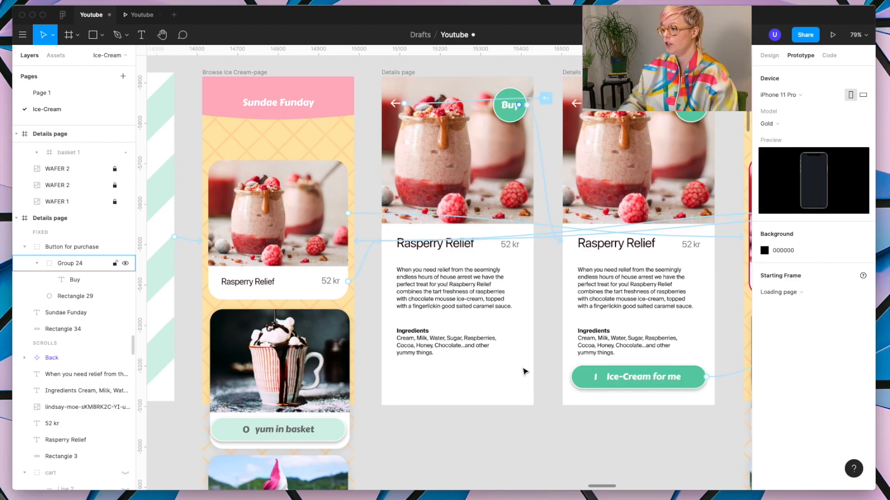
Step: Place a copy of the second Details page's "Ice-Cream for me" bar 110 px lower on the first Details page, and preview the Buy transition
{"action": "left_click", "coordinate": [623, 386]}
{"action": "key", "text": "ctrl+c"}
{"action": "left_click", "coordinate": [409, 73]}
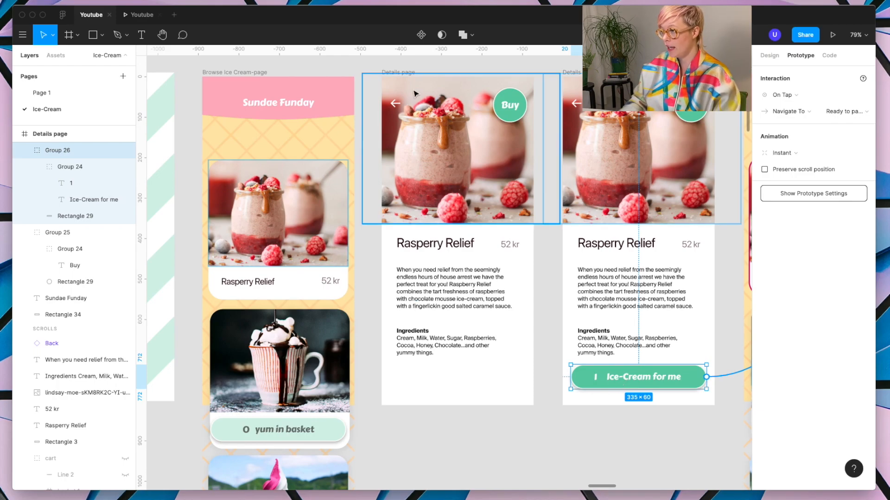
{"action": "key", "text": "ctrl+v"}
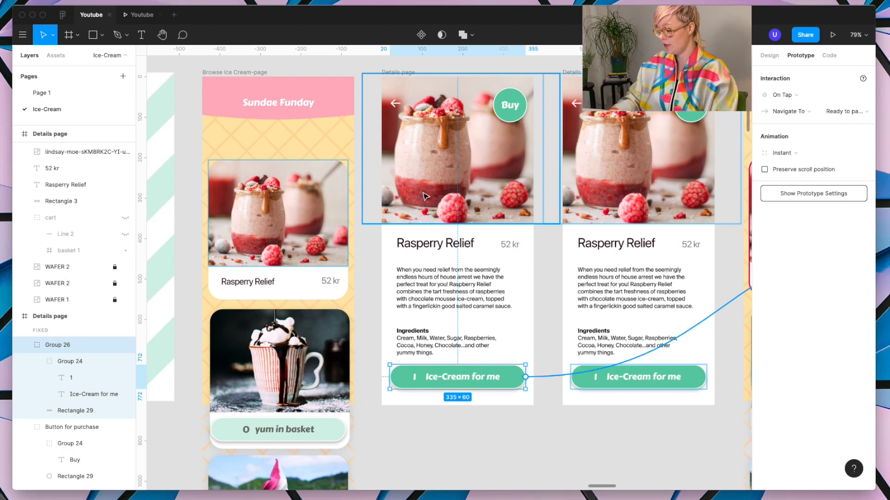
{"action": "key", "text": "shift+Down"}
{"action": "key", "text": "shift+Down"}
{"action": "key", "text": "shift+Down"}
{"action": "key", "text": "shift+Down"}
{"action": "key", "text": "shift+Down"}
{"action": "key", "text": "shift+Down"}
{"action": "key", "text": "shift+Down"}
{"action": "key", "text": "shift+Down"}
{"action": "key", "text": "shift+Down"}
{"action": "key", "text": "shift+Down"}
{"action": "key", "text": "shift+Down"}
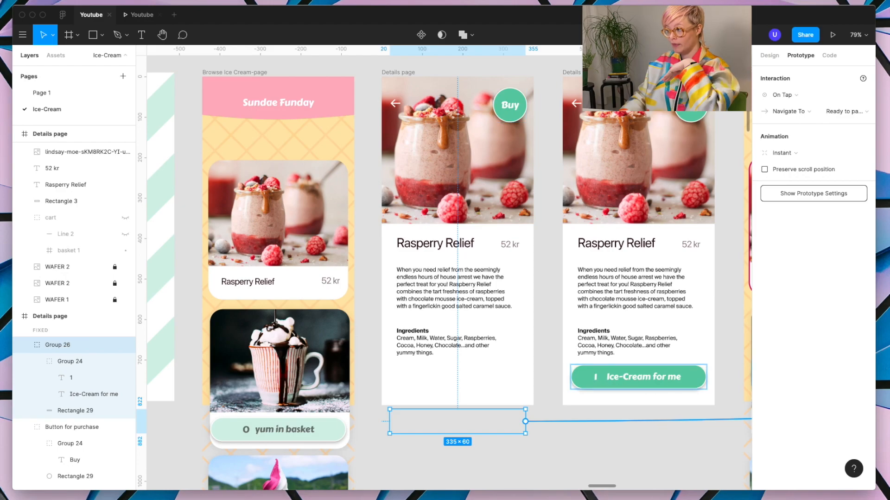
{"action": "left_click", "coordinate": [139, 14]}
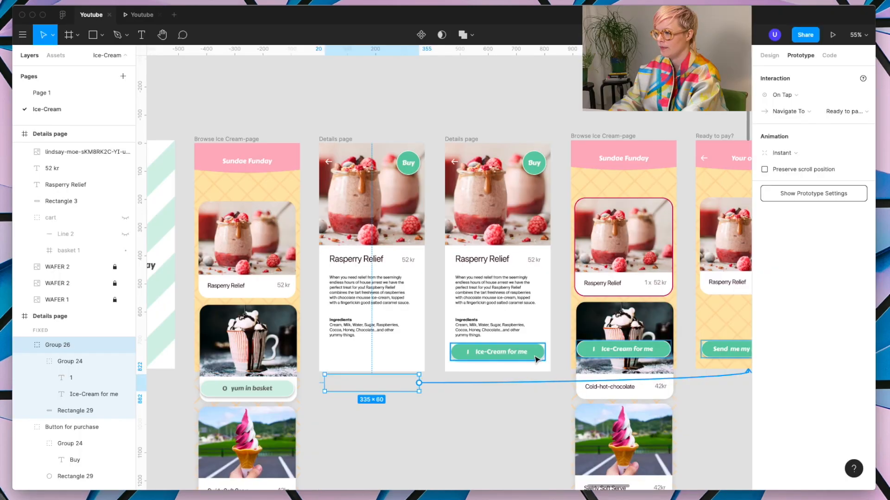
Step: Back in the design file, set the animation of the second Details page's "Ice-Cream for me" link to Push
{"action": "left_click", "coordinate": [535, 358]}
{"action": "scroll", "coordinate": [566, 347], "scroll_direction": "right", "scroll_amount": 5}
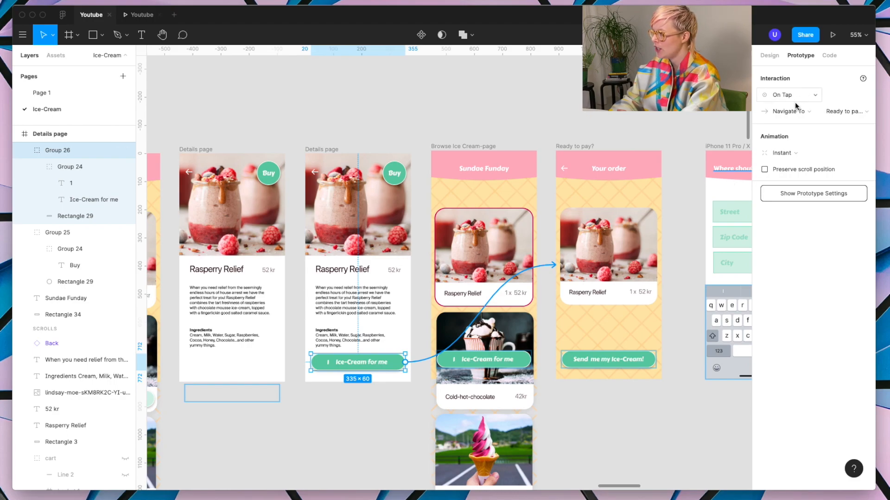
{"action": "left_click", "coordinate": [791, 152]}
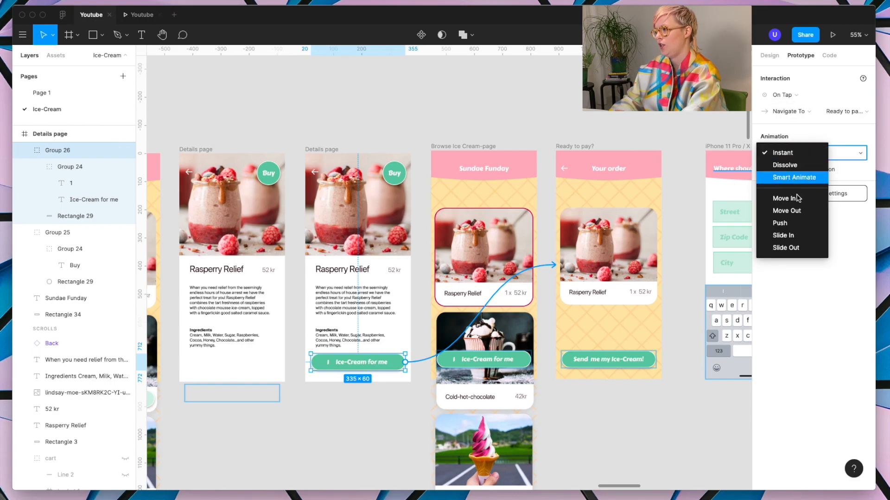
{"action": "left_click", "coordinate": [780, 224]}
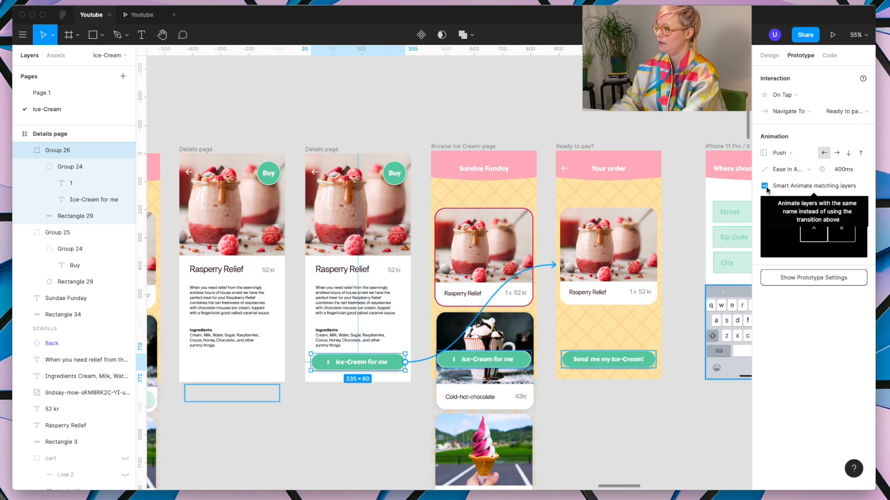
Step: In the preview, test the Push transition from the Rasperry Relief details page to the order page
{"action": "left_click", "coordinate": [141, 15]}
{"action": "left_click", "coordinate": [402, 283]}
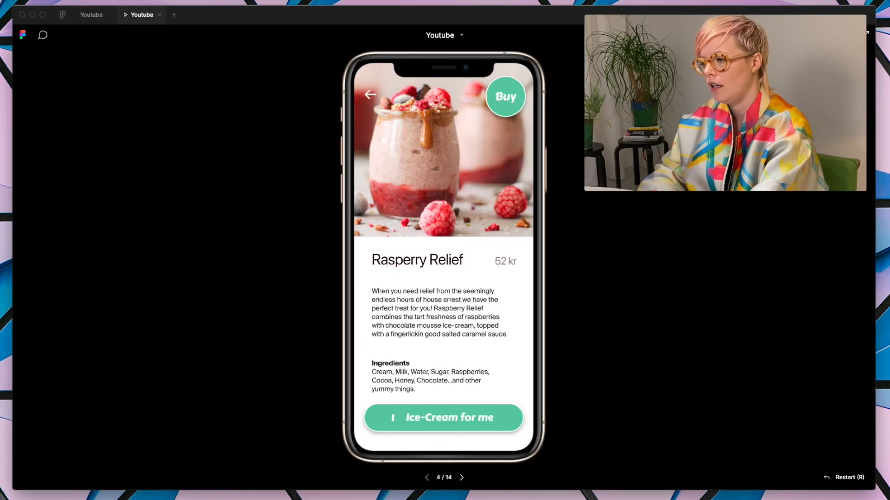
{"action": "left_click", "coordinate": [464, 418]}
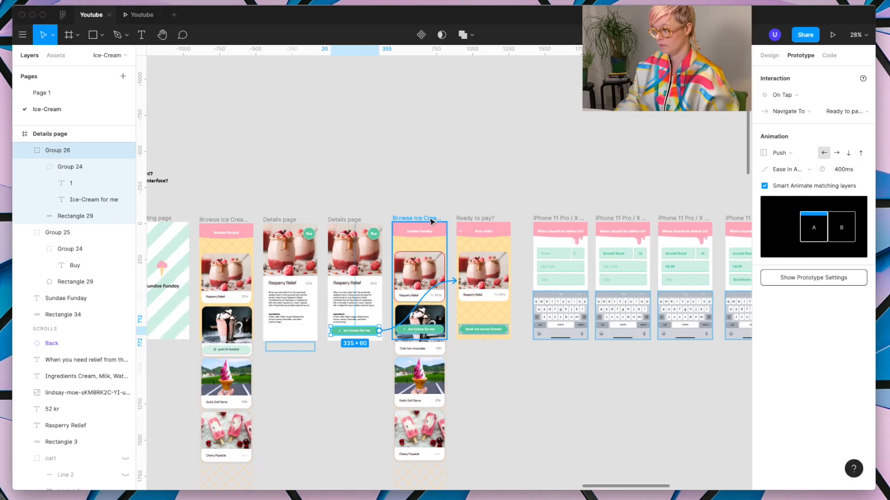
Step: Back in the design file, move the second Browse Ice Cream-page frame down out of the row, and replay the order transition in the preview
{"action": "left_click_drag", "start_coordinate": [432, 222], "coordinate": [431, 384]}
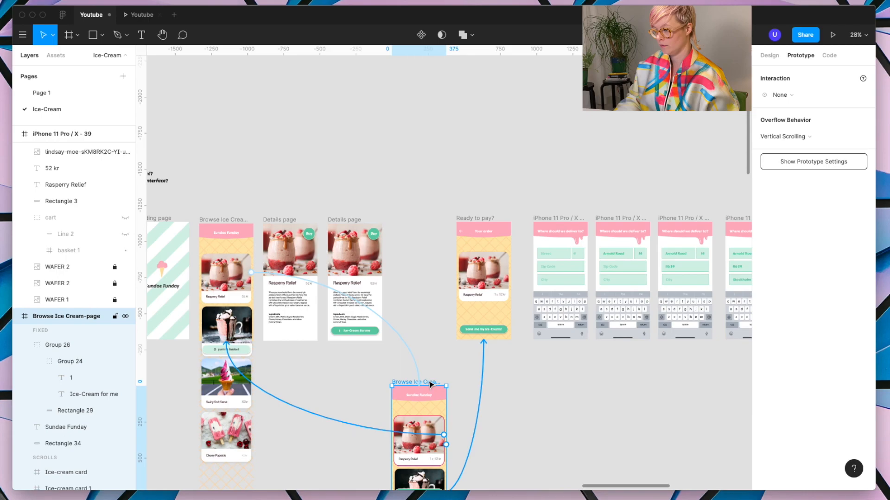
{"action": "left_click", "coordinate": [350, 220]}
{"action": "left_click", "coordinate": [145, 15]}
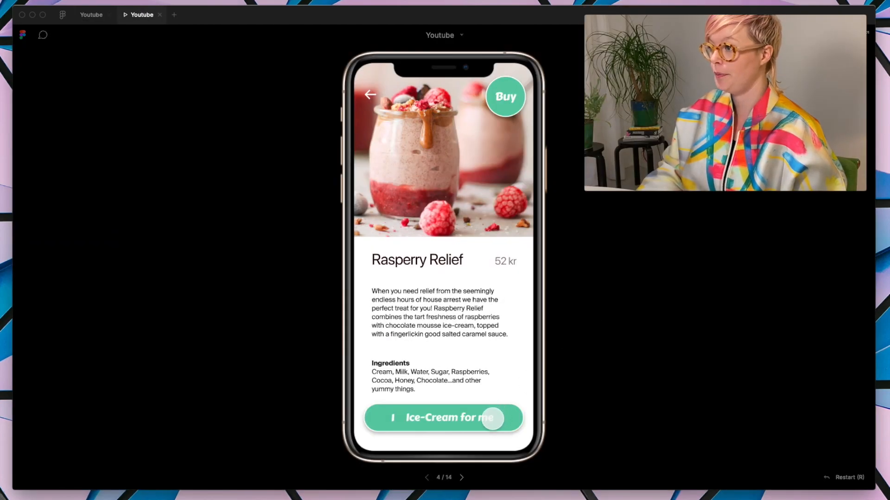
{"action": "left_click", "coordinate": [493, 418]}
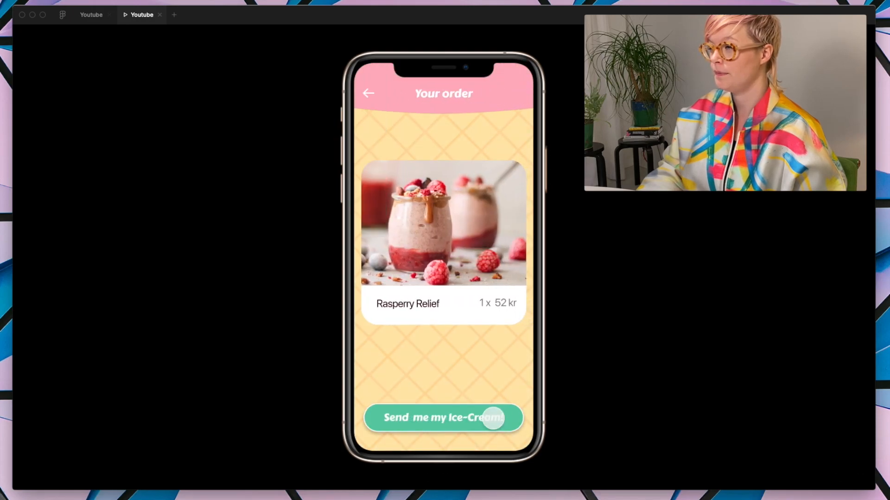
Step: Back in the design file, turn off Smart Animate matching layers for the second Details page's "Ice-Cream for me" link
{"action": "left_click", "coordinate": [91, 14]}
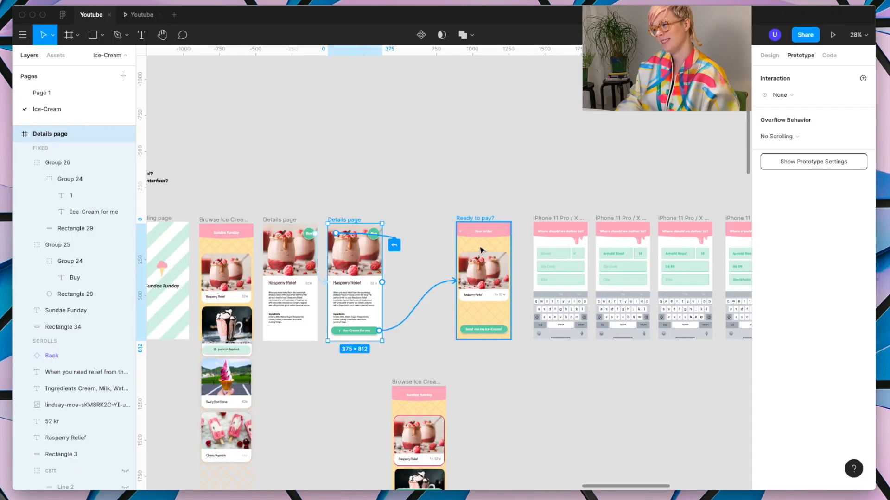
{"action": "scroll", "coordinate": [397, 243], "scroll_direction": "up", "scroll_amount": 10}
{"action": "left_click", "coordinate": [324, 270]}
{"action": "scroll", "coordinate": [324, 271], "scroll_direction": "down", "scroll_amount": 2}
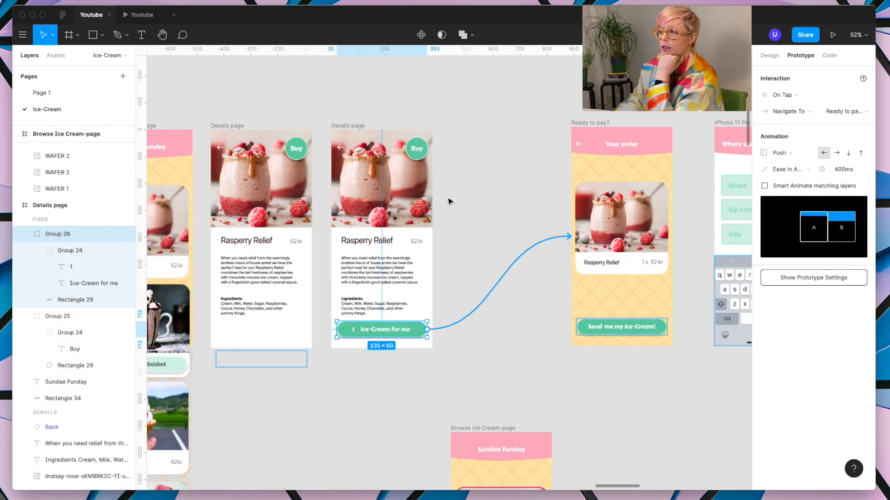
Step: In the preview, return to the details page and test the Push transition without matching-layer animation
{"action": "left_click", "coordinate": [147, 15]}
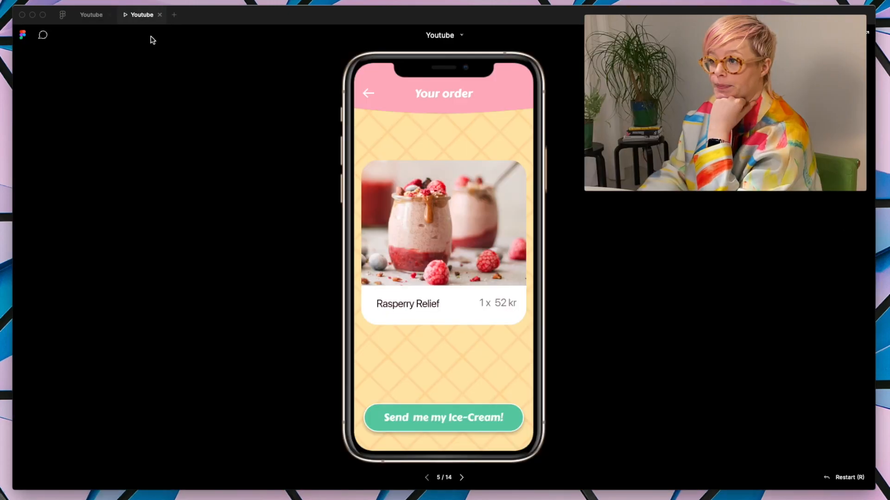
{"action": "key", "text": "Left"}
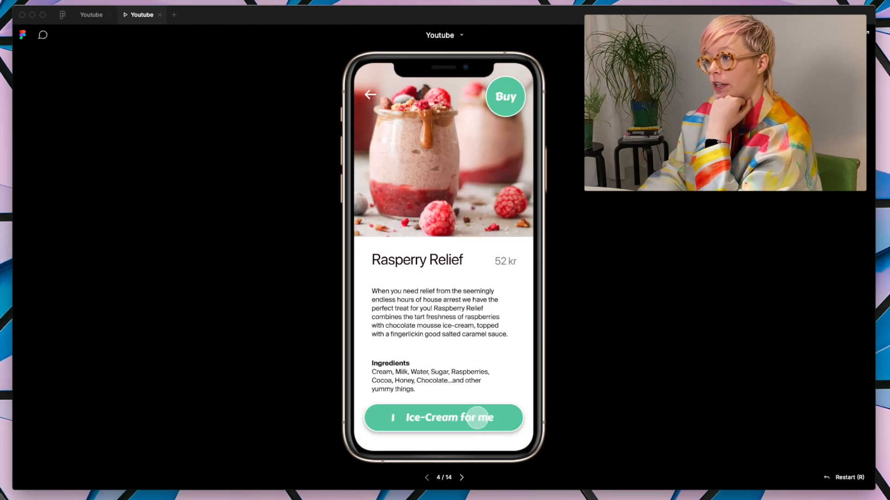
{"action": "left_click", "coordinate": [471, 419]}
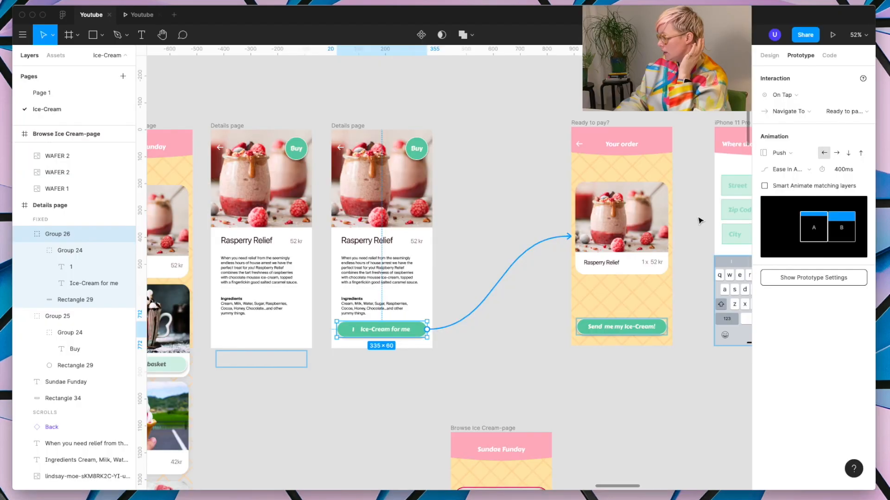
Step: Back in the design file, set the "Ice-Cream for me" link's animation to Move In and test it in the preview
{"action": "left_click", "coordinate": [784, 153]}
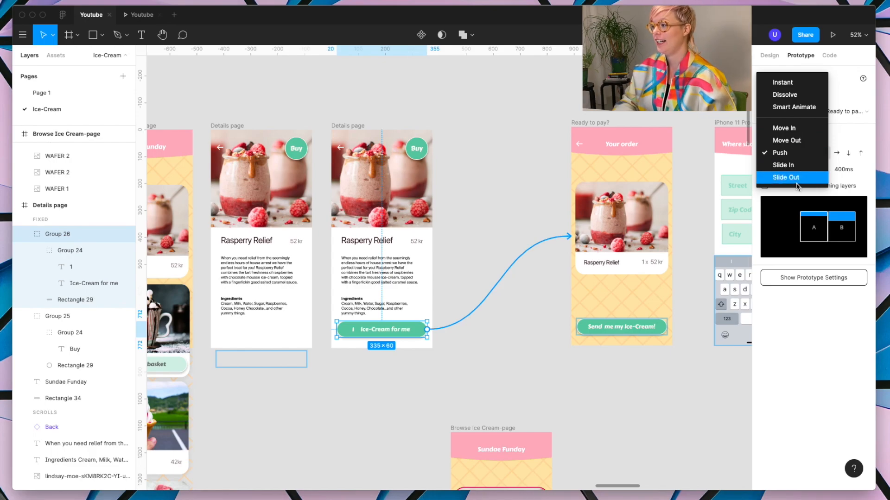
{"action": "left_click", "coordinate": [798, 129]}
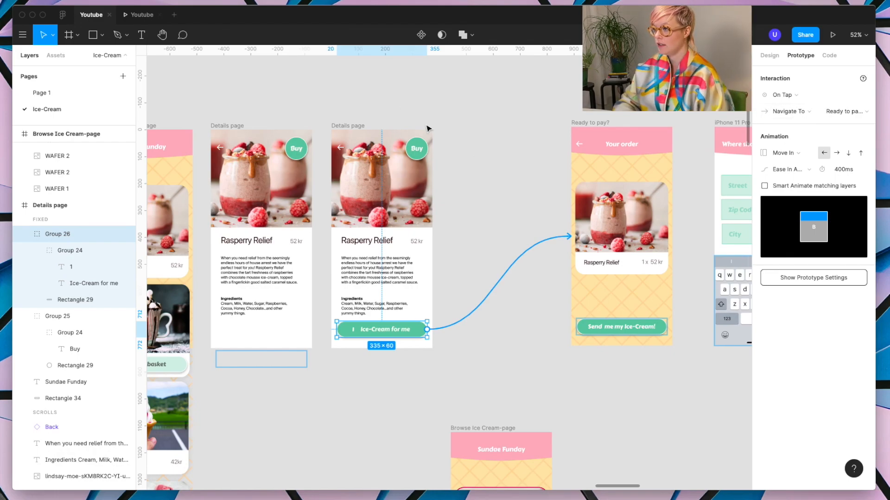
{"action": "left_click", "coordinate": [142, 17]}
{"action": "left_click", "coordinate": [470, 418]}
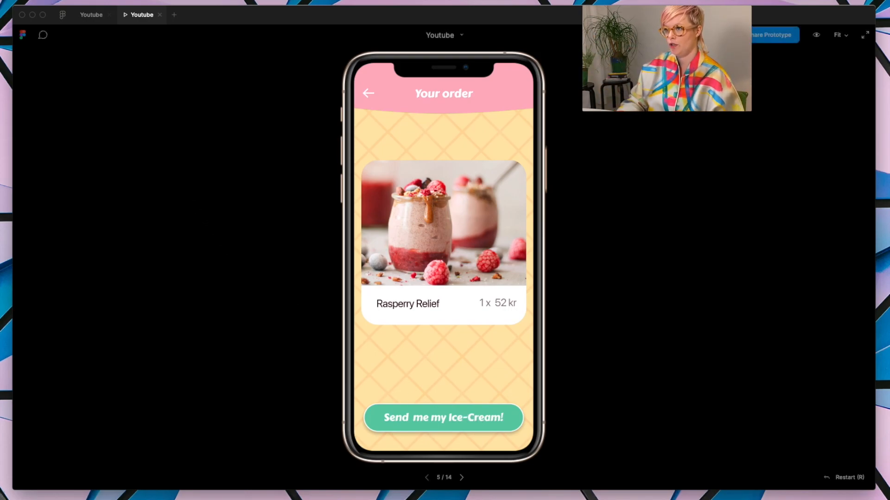
Step: Back in the design file, switch the "Ice-Cream for me" link's animation to Push and test it in the preview
{"action": "left_click", "coordinate": [83, 15]}
{"action": "left_click", "coordinate": [784, 153]}
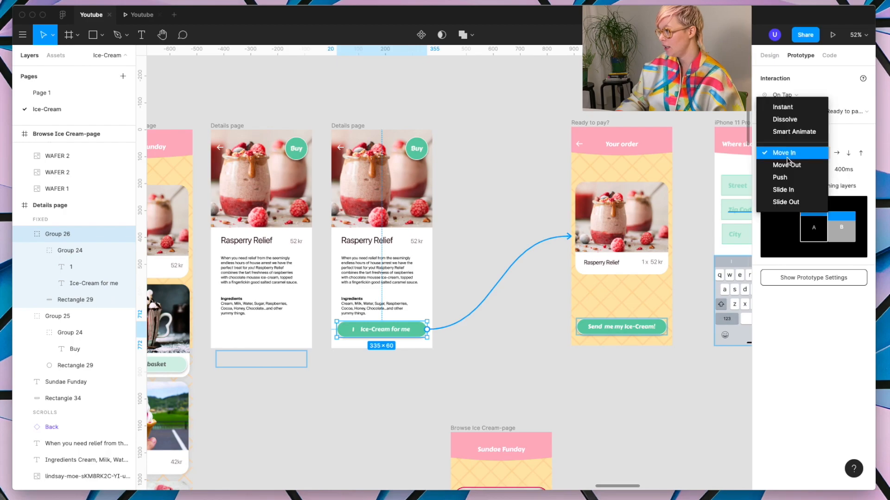
{"action": "left_click", "coordinate": [789, 175]}
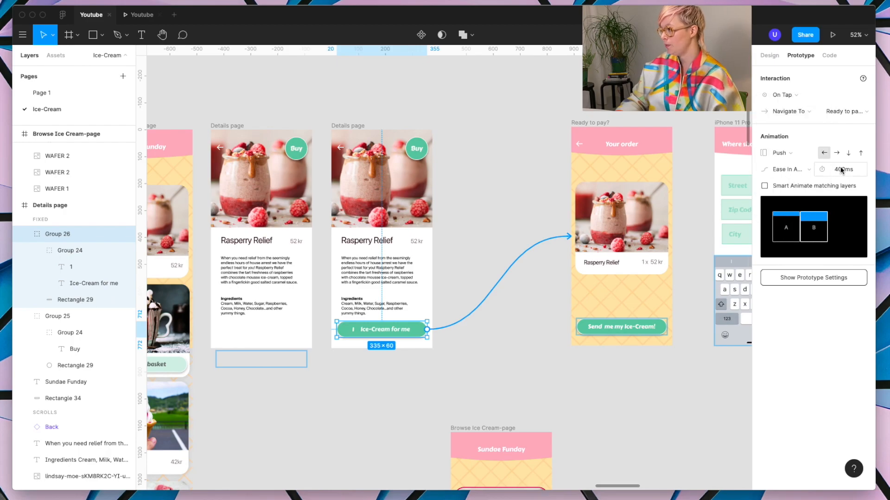
{"action": "left_click", "coordinate": [142, 15]}
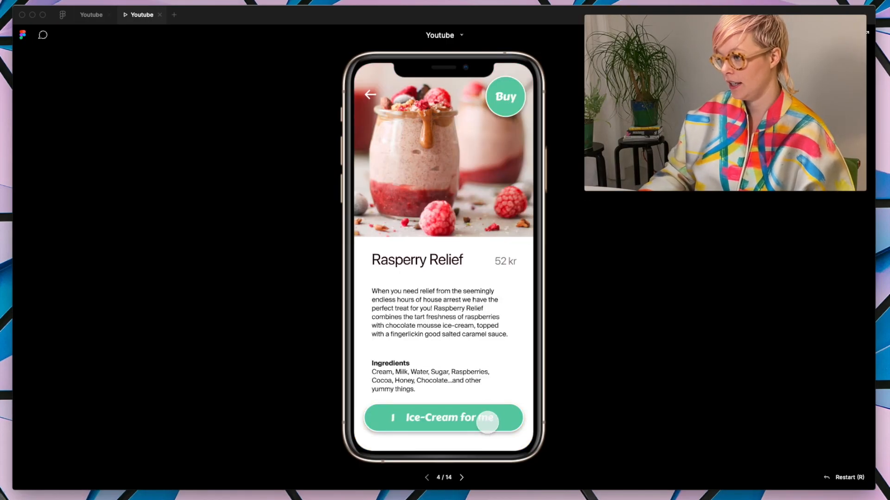
{"action": "left_click", "coordinate": [486, 420]}
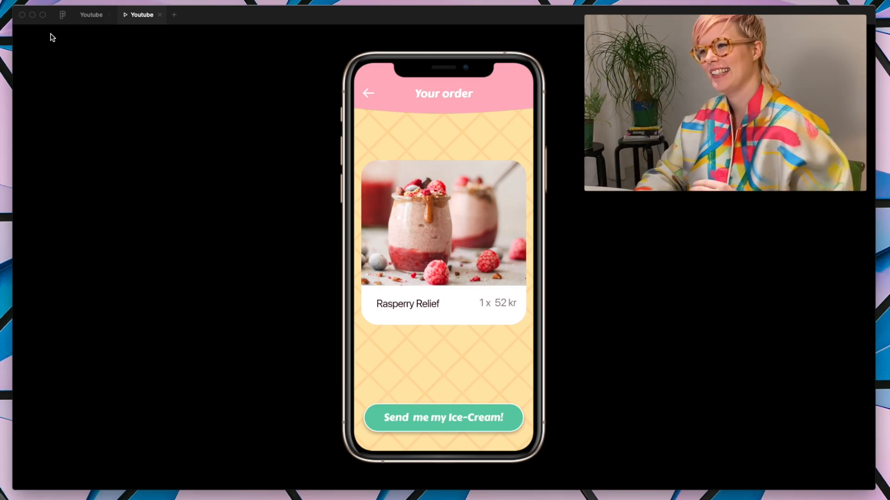
Step: Back in the design file, change the "Ice-Cream for me" link's animation to Move In
{"action": "left_click", "coordinate": [92, 18]}
{"action": "left_click", "coordinate": [790, 152]}
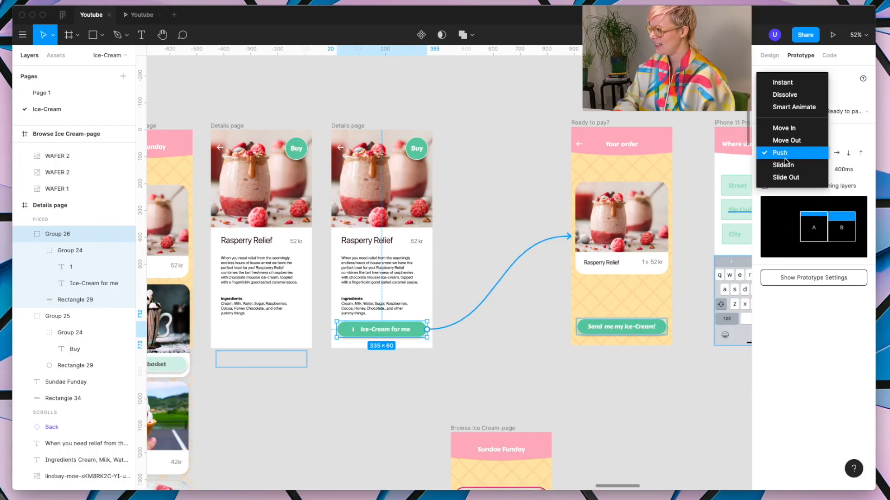
{"action": "left_click", "coordinate": [804, 128]}
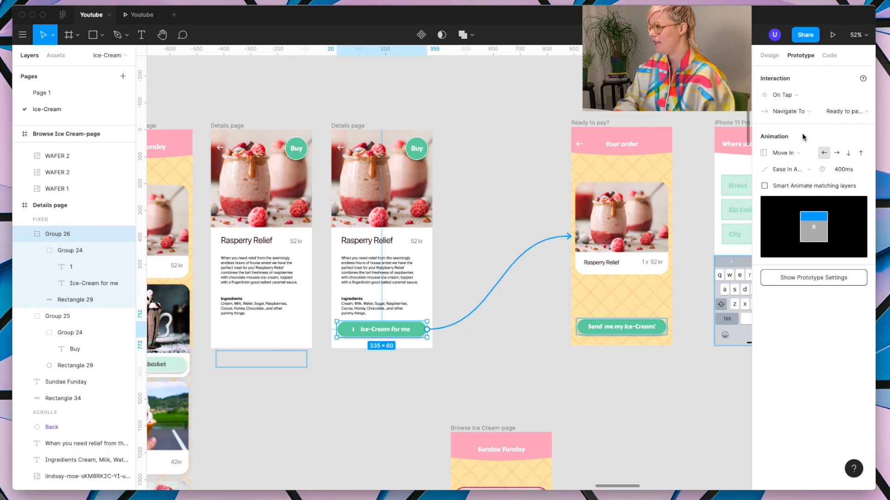
Step: Set the "Ice-Cream for me" link's animation to Slide In and test the order page entrance in the preview
{"action": "left_click", "coordinate": [792, 152]}
{"action": "left_click", "coordinate": [783, 187]}
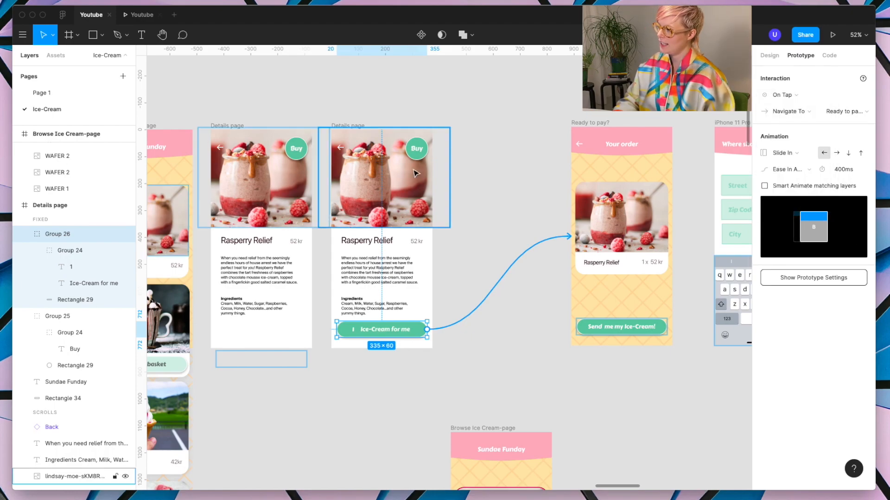
{"action": "left_click", "coordinate": [140, 18]}
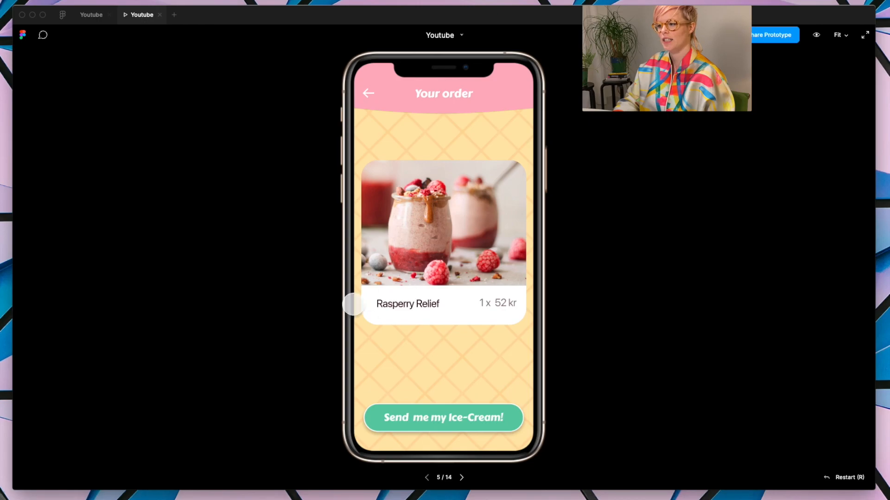
{"action": "left_click", "coordinate": [417, 413]}
{"action": "left_click", "coordinate": [438, 419]}
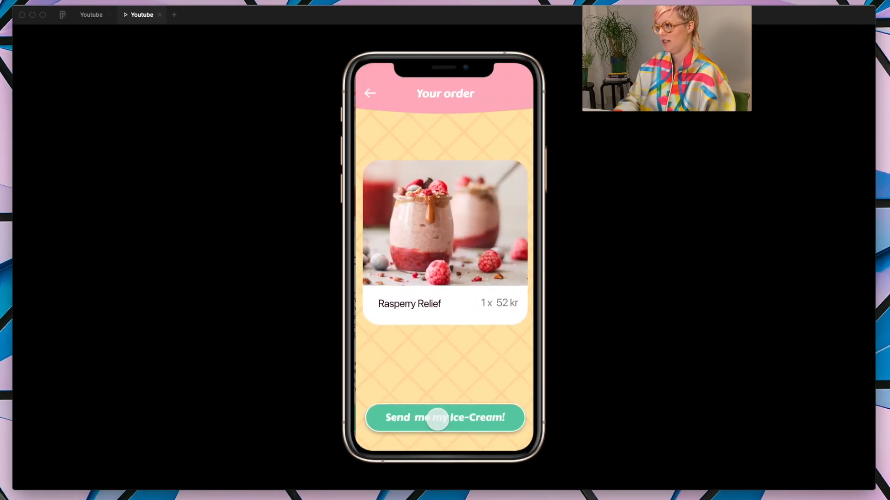
Step: Back in the design file, set the "Ice-Cream for me" link's animation to Move In again
{"action": "left_click", "coordinate": [87, 15]}
{"action": "left_click", "coordinate": [782, 153]}
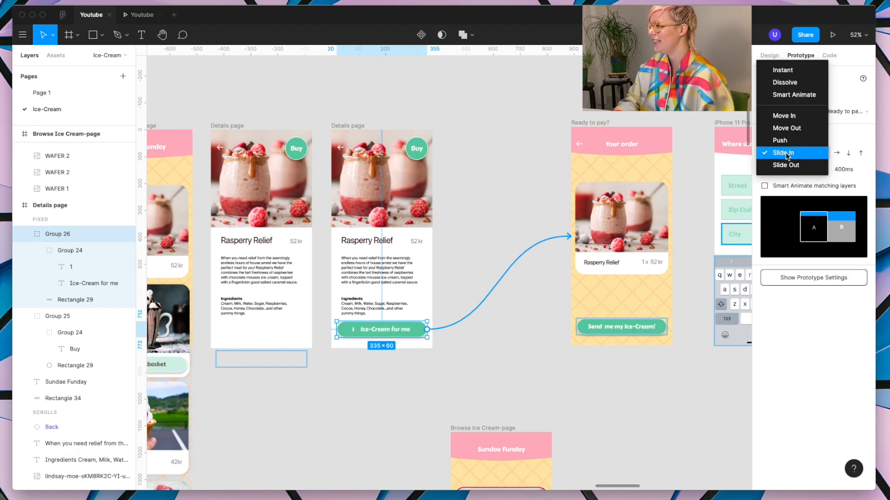
{"action": "left_click", "coordinate": [788, 115]}
Step: Set the animation of the link from the Loading page to the Browse Ice Cream-page to Move Out
{"action": "scroll", "coordinate": [492, 260], "scroll_direction": "left", "scroll_amount": 10}
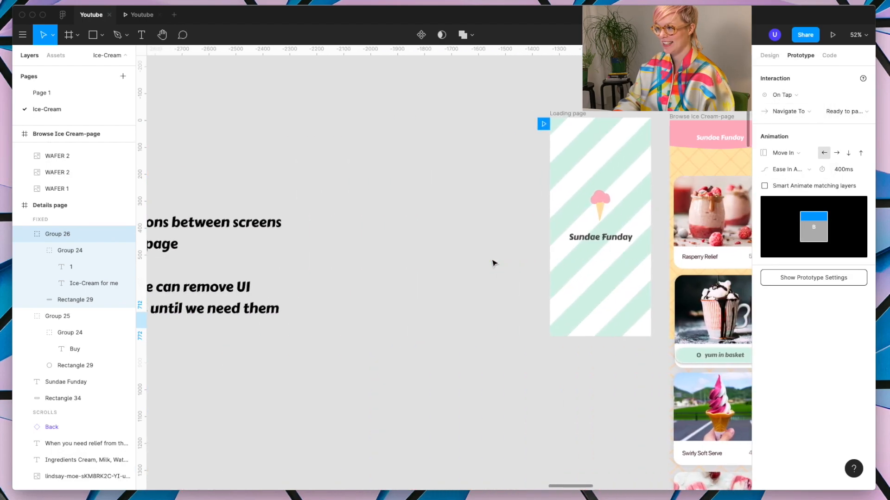
{"action": "scroll", "coordinate": [493, 260], "scroll_direction": "right", "scroll_amount": 4}
{"action": "left_click", "coordinate": [373, 101]}
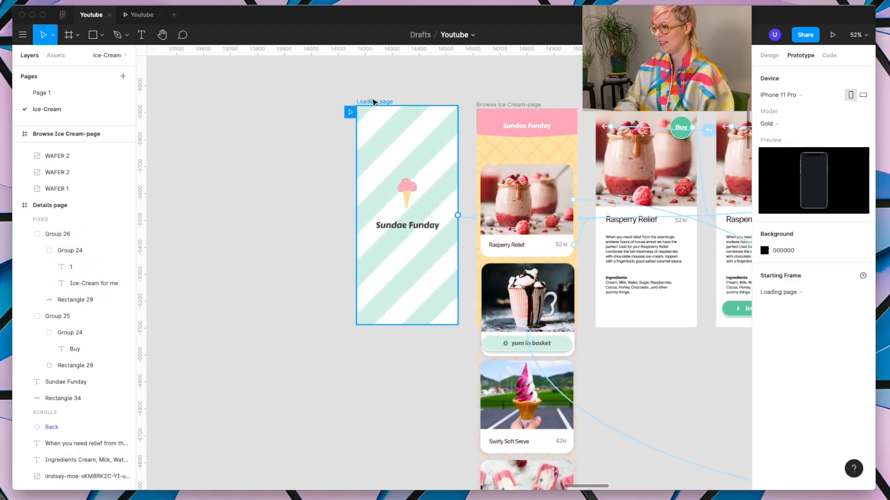
{"action": "left_click", "coordinate": [460, 215]}
{"action": "left_click", "coordinate": [789, 150]}
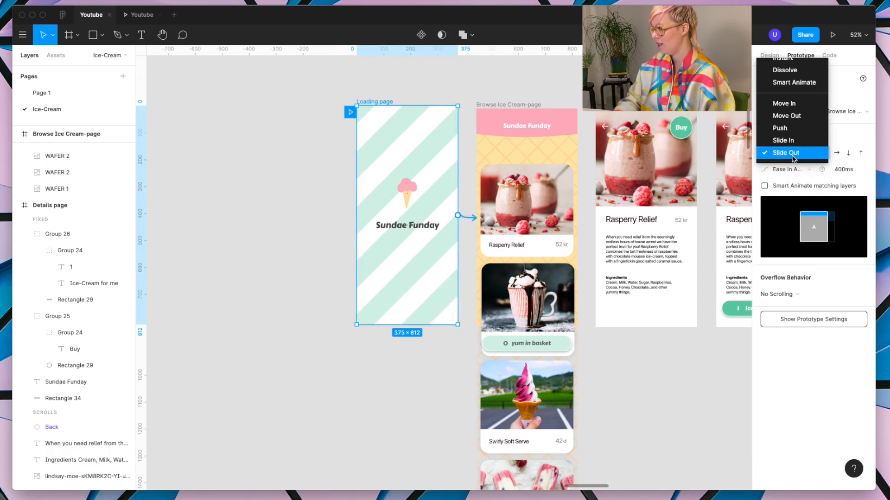
{"action": "left_click", "coordinate": [804, 115]}
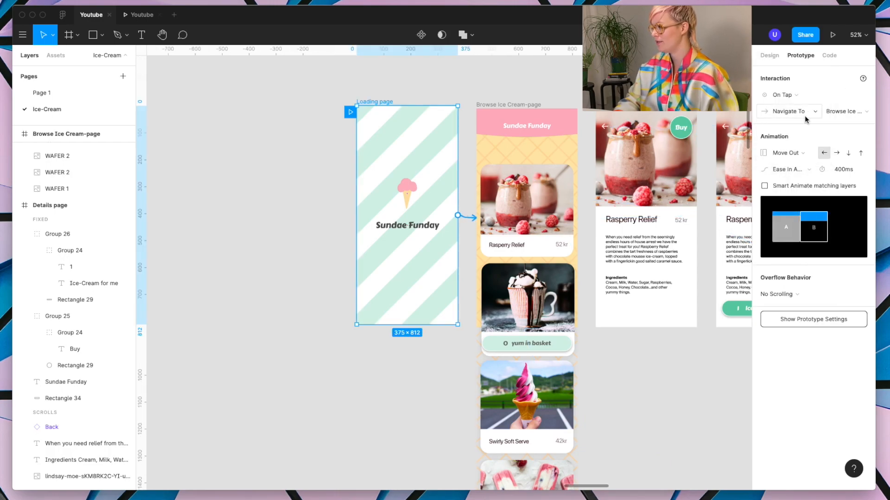
Step: In the preview, test adding Rasperry Relief to the basket and removing it again on the browse page
{"action": "scroll", "coordinate": [683, 258], "scroll_direction": "right", "scroll_amount": 10}
{"action": "scroll", "coordinate": [683, 258], "scroll_direction": "right", "scroll_amount": 4}
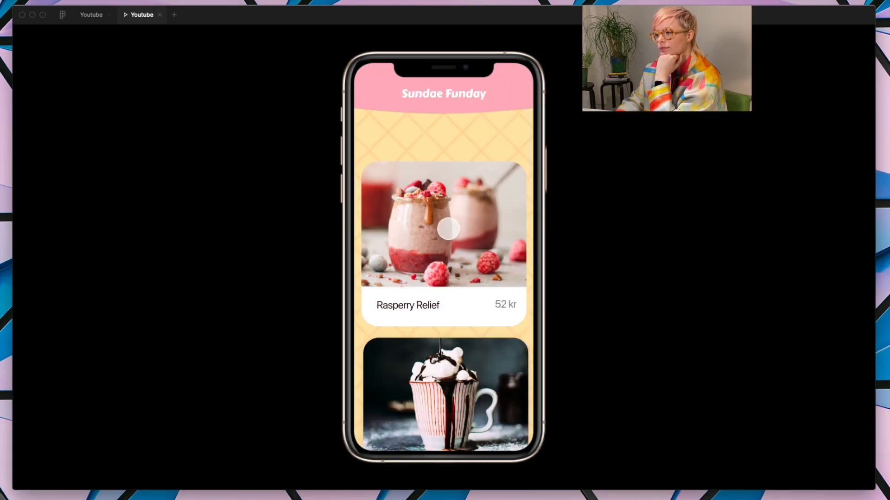
{"action": "left_click", "coordinate": [448, 229]}
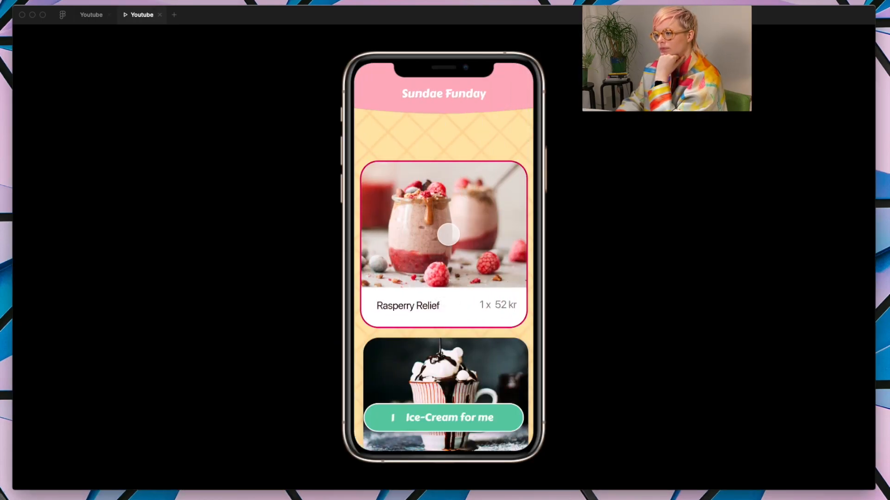
{"action": "left_click", "coordinate": [448, 270]}
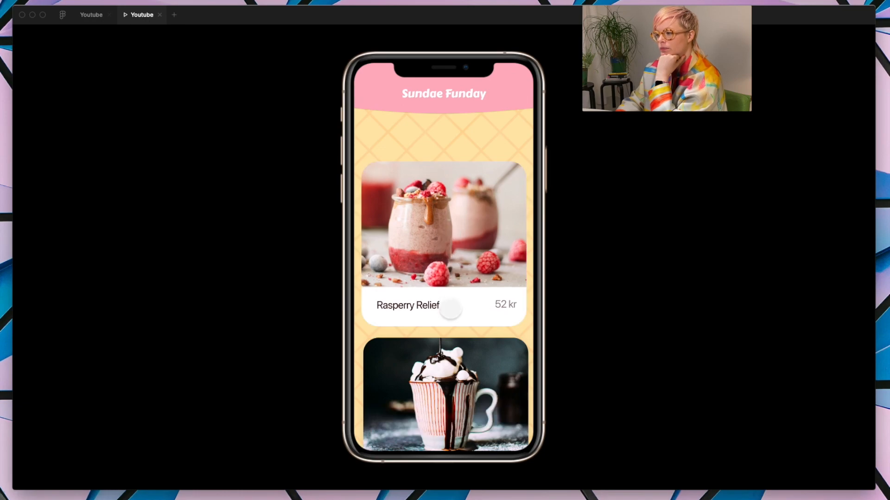
Step: Test opening the Rasperry Relief details, buying it and continuing through "Ice-Cream for me" and "Send me my Ice-Cream!"
{"action": "left_click", "coordinate": [450, 309]}
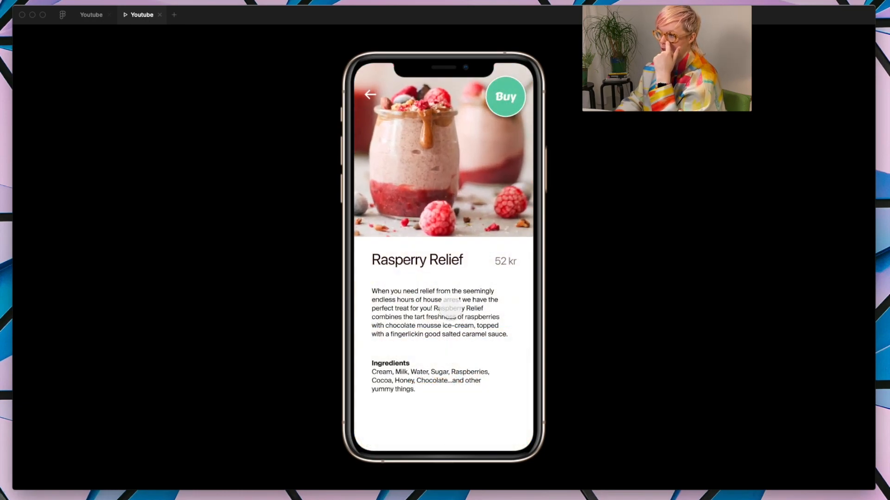
{"action": "left_click", "coordinate": [506, 98]}
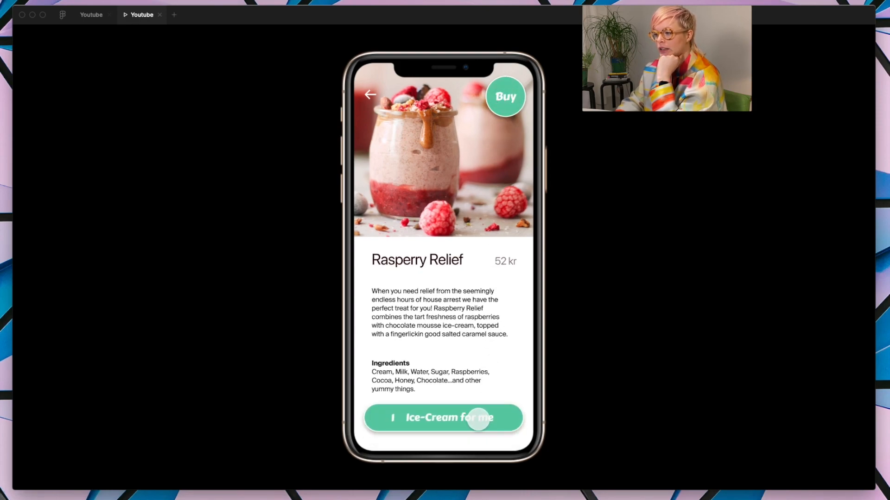
{"action": "left_click", "coordinate": [478, 419]}
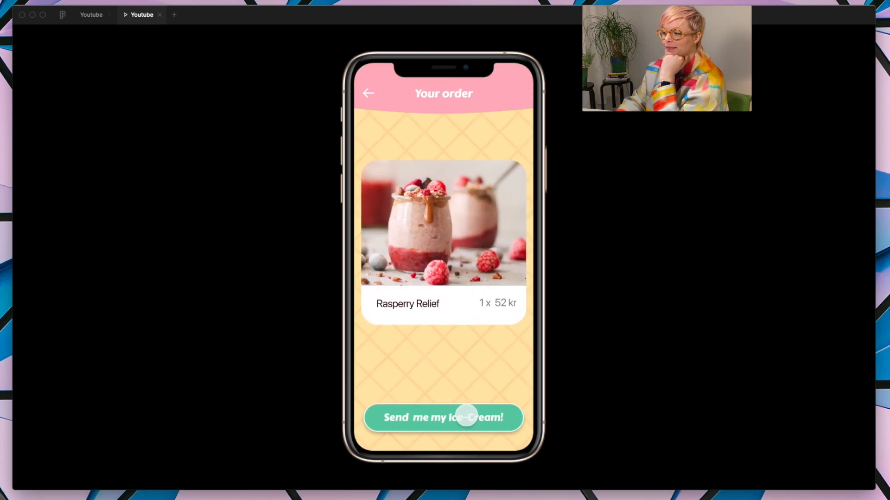
{"action": "left_click", "coordinate": [466, 417]}
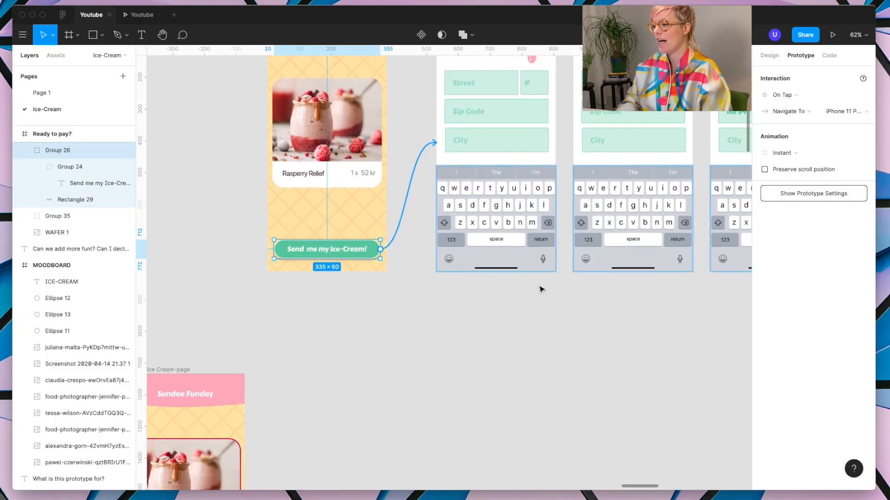
Step: In the design file, select the lower row of delivery-address frames and move it up directly beneath the upper row
{"action": "scroll", "coordinate": [541, 287], "scroll_direction": "down", "scroll_amount": 5}
{"action": "scroll", "coordinate": [537, 288], "scroll_direction": "down", "scroll_amount": 2}
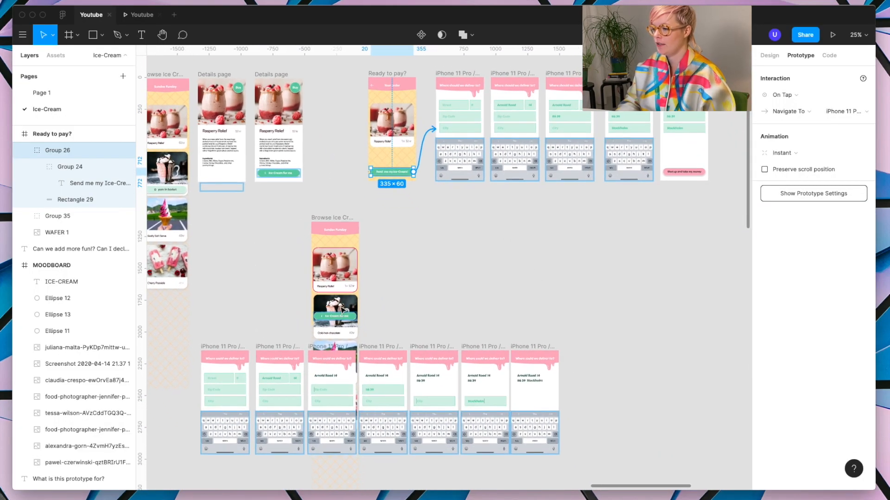
{"action": "left_click", "coordinate": [230, 350]}
{"action": "left_click", "coordinate": [272, 349], "text": "shift"}
{"action": "left_click", "coordinate": [319, 349], "text": "shift"}
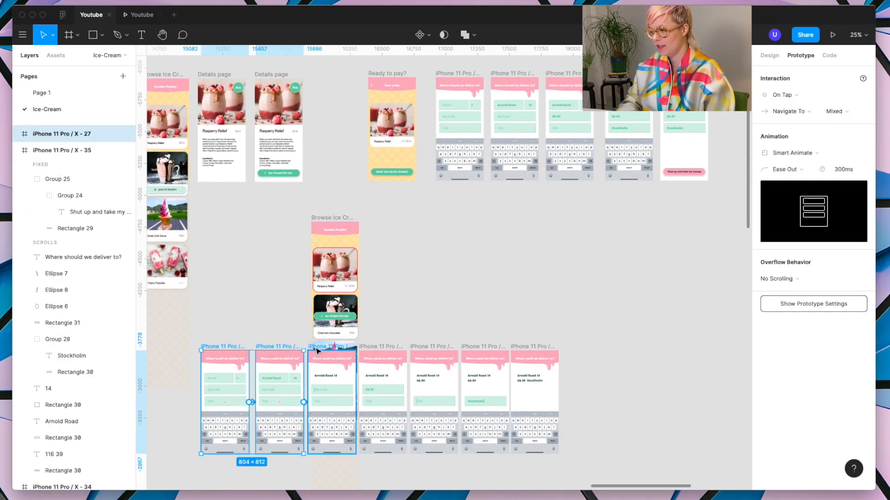
{"action": "left_click", "coordinate": [387, 351], "text": "shift"}
{"action": "left_click", "coordinate": [423, 347], "text": "shift"}
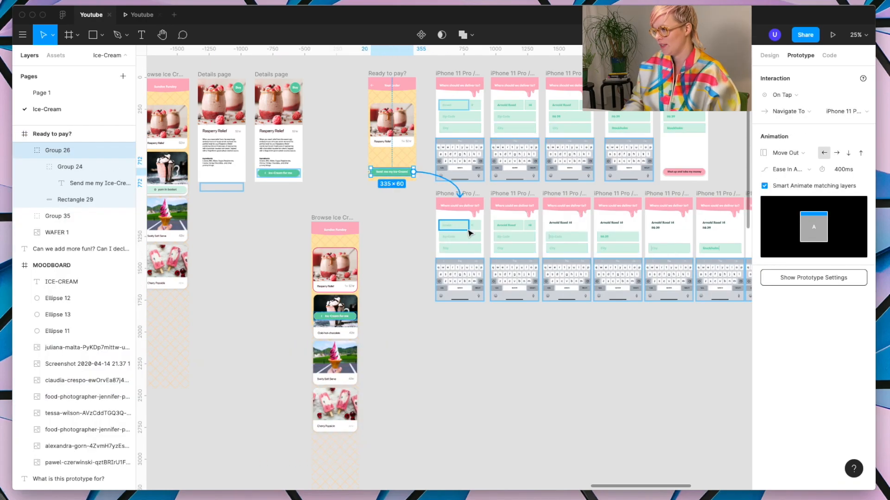
Step: Correct the spelling of the headings in the lower delivery frames to "Where should we deliver to?"
{"action": "scroll", "coordinate": [458, 164], "scroll_direction": "up", "scroll_amount": 5}
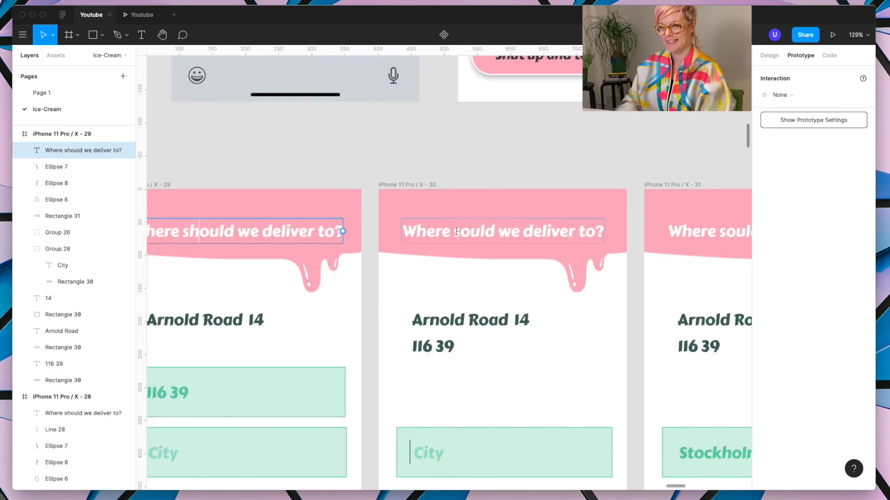
{"action": "left_click", "coordinate": [457, 230]}
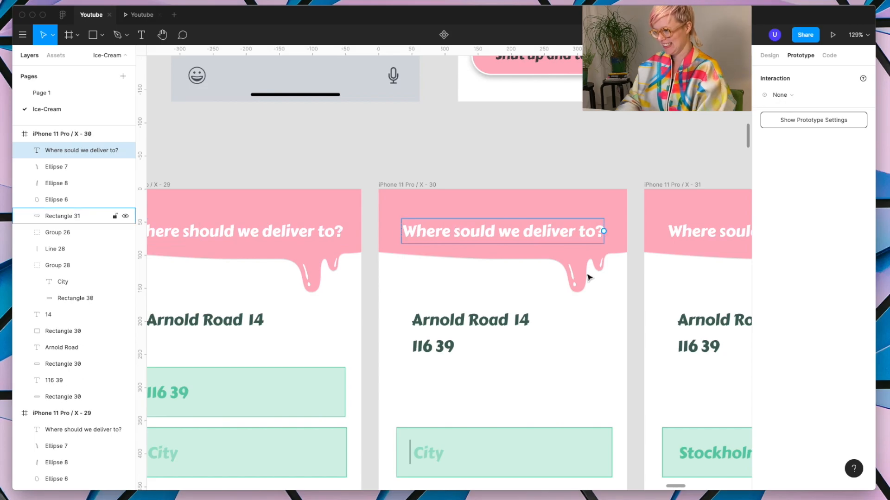
{"action": "type", "text": "h"}
{"action": "scroll", "coordinate": [589, 276], "scroll_direction": "right", "scroll_amount": 5}
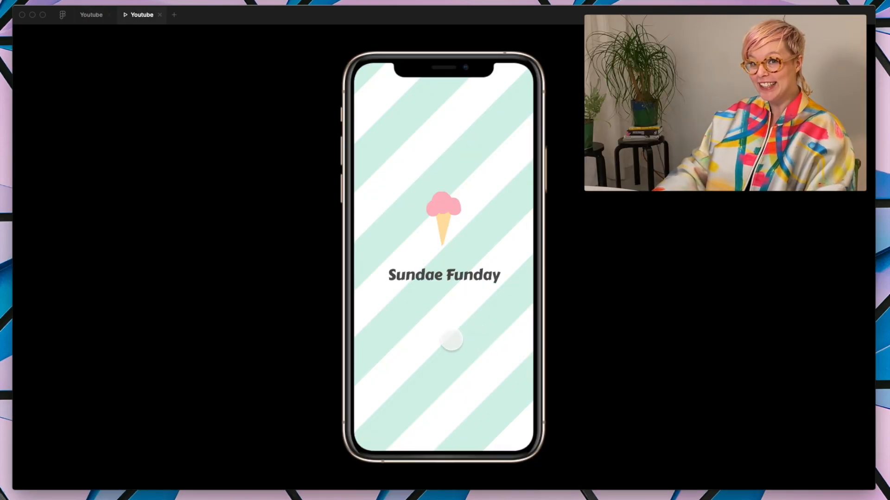
Step: In the preview, run the flow from the loading page through Rasperry Relief and the order page to the delivery form
{"action": "left_click", "coordinate": [451, 340]}
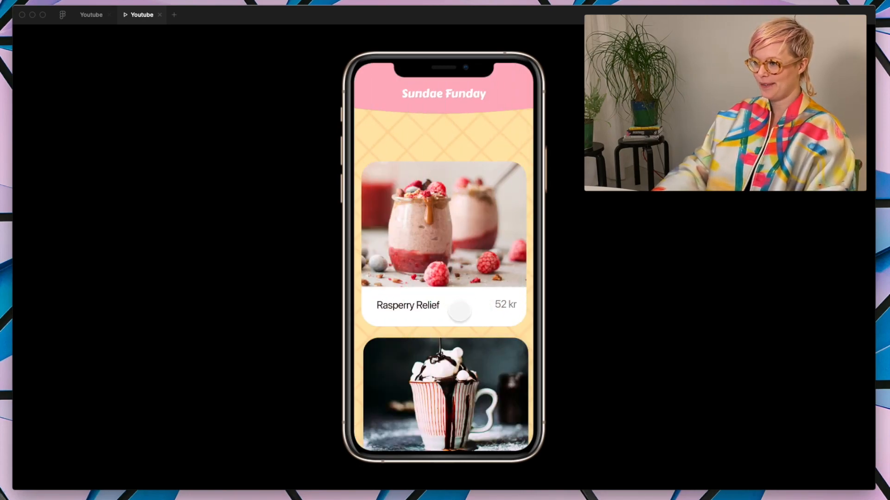
{"action": "left_click", "coordinate": [457, 282]}
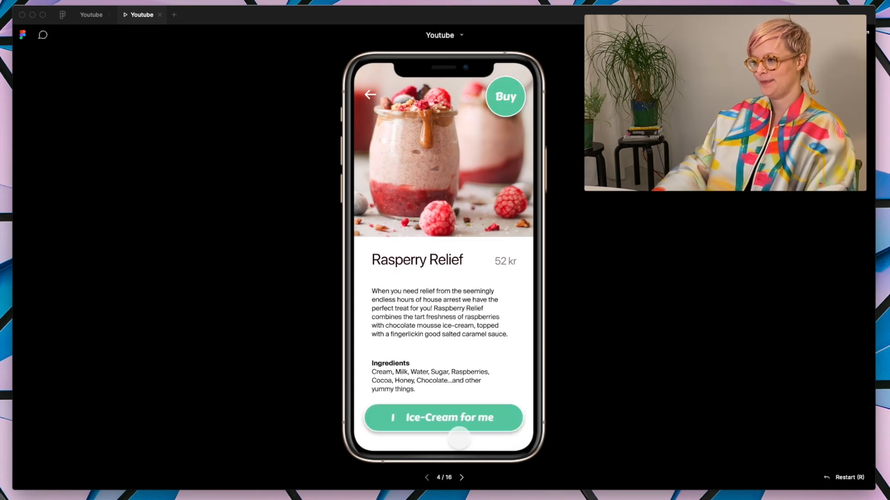
{"action": "left_click", "coordinate": [447, 418]}
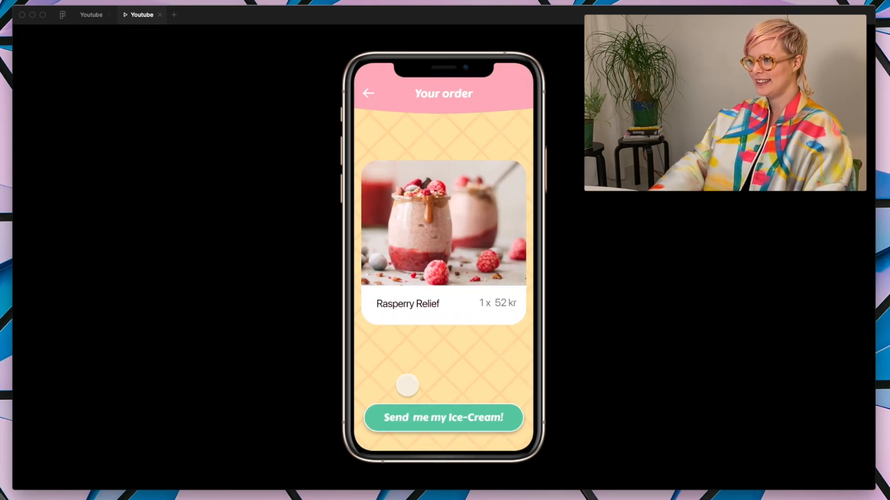
{"action": "left_click", "coordinate": [466, 418]}
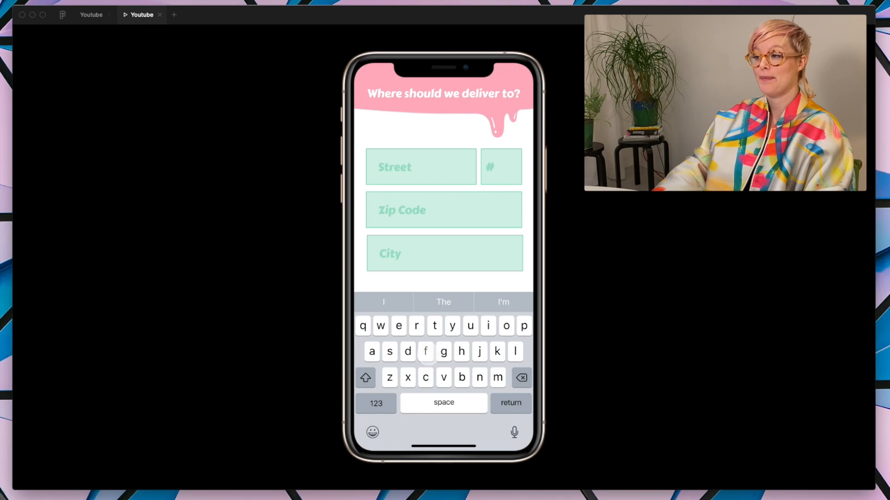
Step: Test the delivery form in the preview by filling in street, zip code and city and continuing to the payment method
{"action": "left_click", "coordinate": [427, 354]}
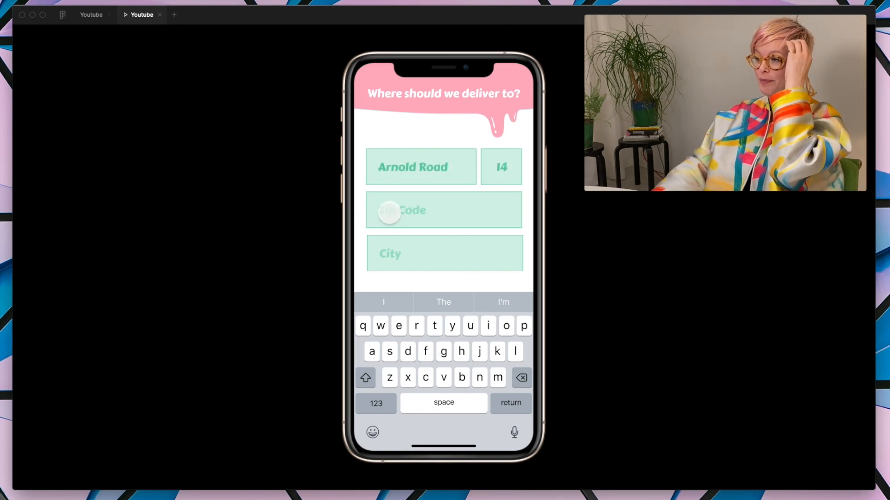
{"action": "left_click", "coordinate": [389, 213]}
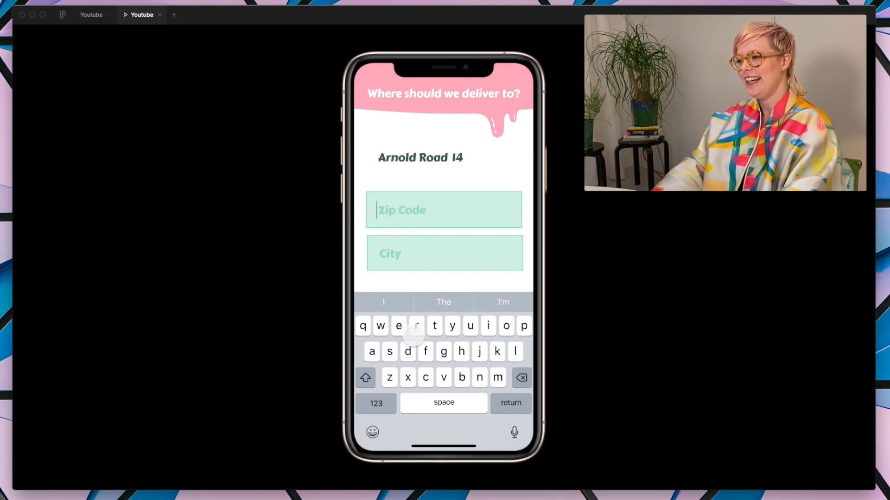
{"action": "left_click", "coordinate": [380, 406]}
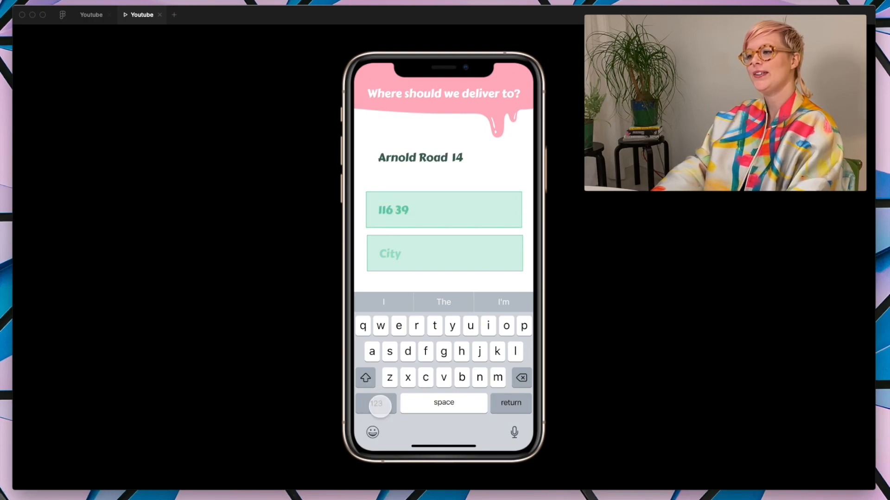
{"action": "left_click", "coordinate": [393, 253]}
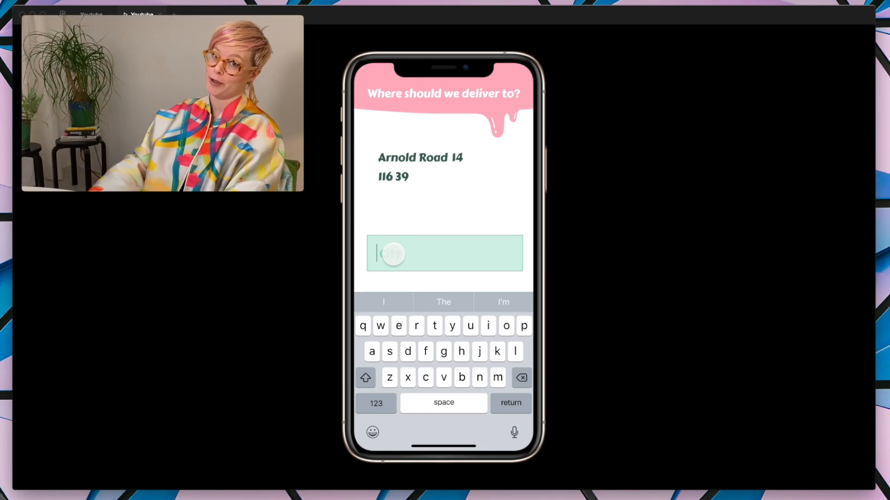
{"action": "left_click", "coordinate": [390, 352]}
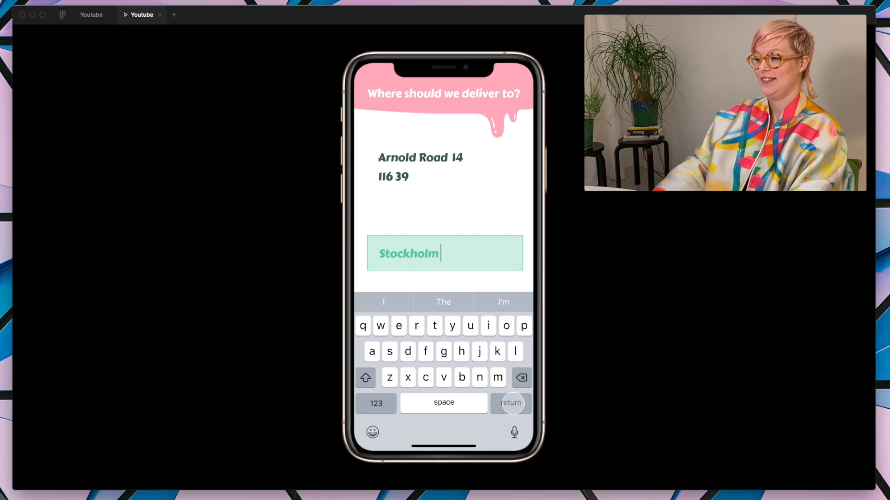
{"action": "left_click", "coordinate": [512, 402]}
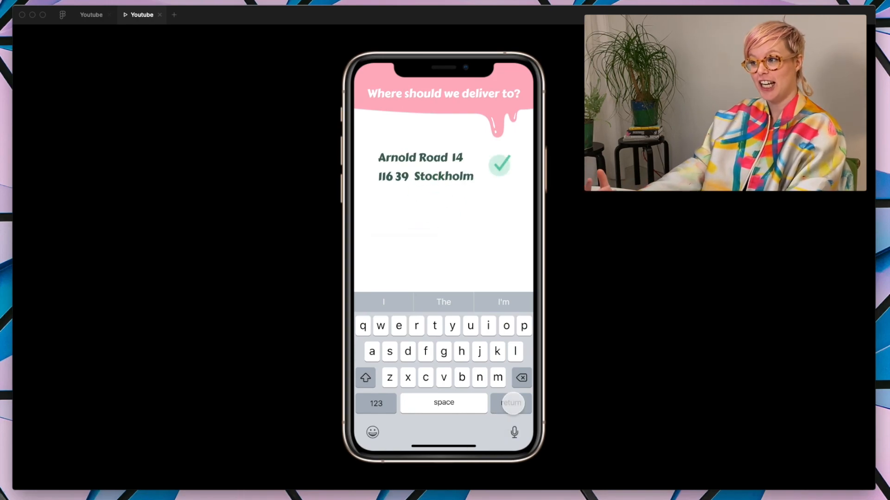
{"action": "left_click", "coordinate": [512, 402]}
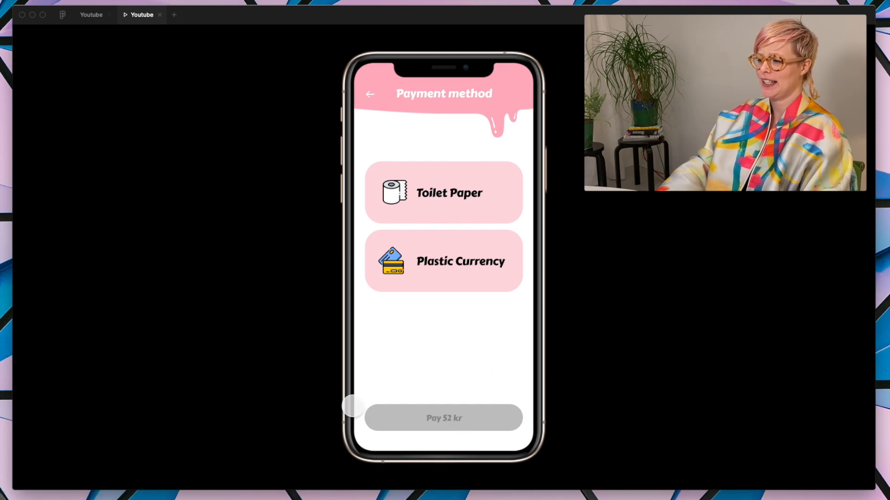
Step: Back in the design file, delete the grey "Pay 52 kr" button from the first Payment method frame
{"action": "left_click", "coordinate": [91, 15]}
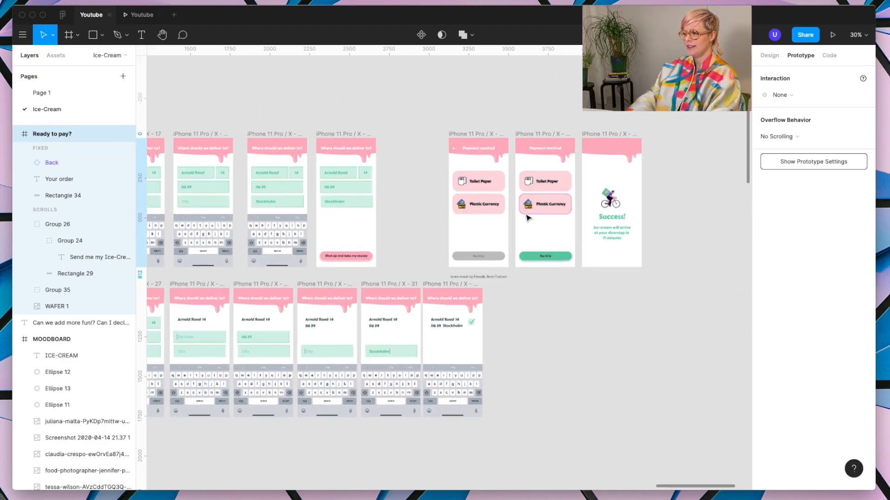
{"action": "scroll", "coordinate": [532, 224], "scroll_direction": "up", "scroll_amount": 5}
{"action": "left_click", "coordinate": [421, 337]}
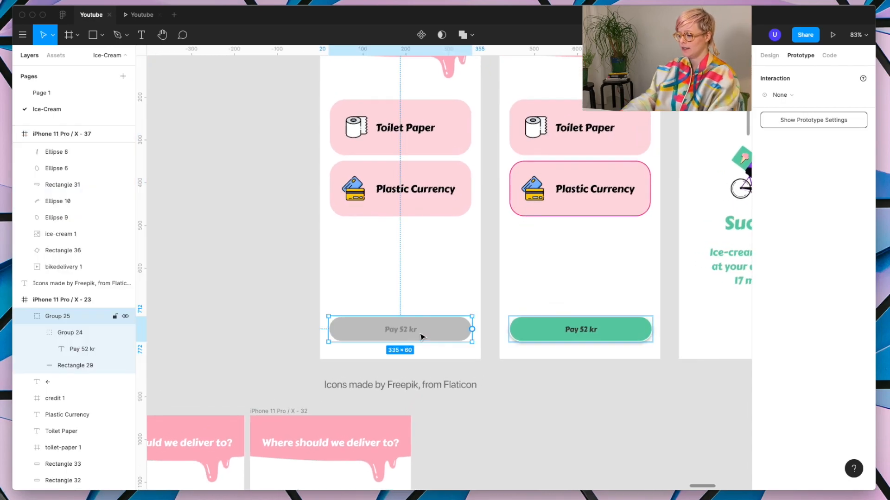
{"action": "key", "text": "Escape"}
Step: Copy the green "Pay 52 kr" button from the second Payment method frame into the first Payment method frame
{"action": "left_click", "coordinate": [636, 331]}
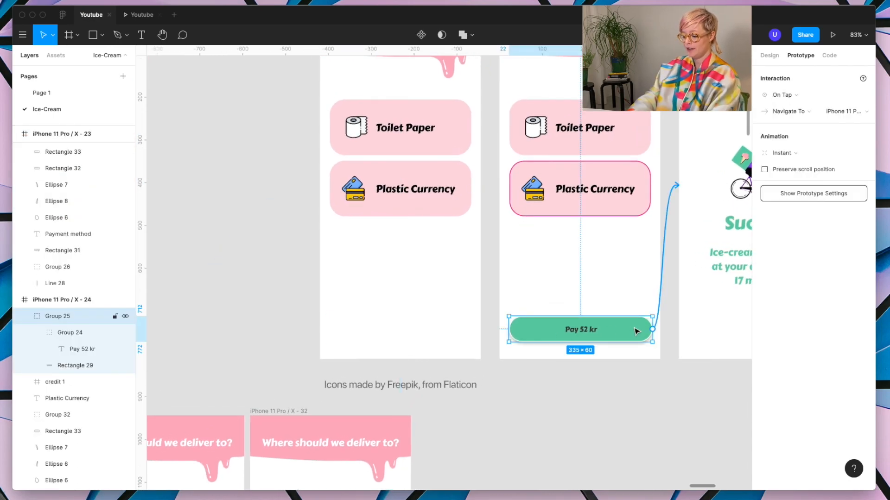
{"action": "scroll", "coordinate": [364, 277], "scroll_direction": "up", "scroll_amount": 3}
{"action": "left_click", "coordinate": [359, 68]}
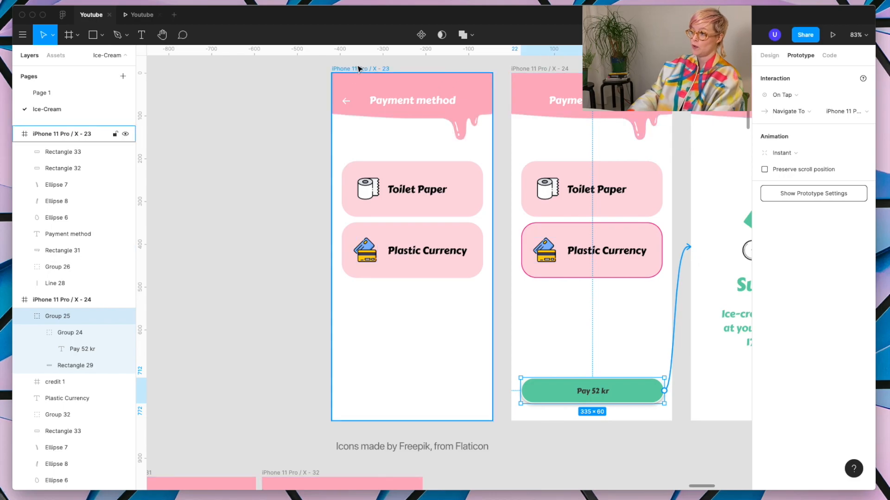
{"action": "key", "text": "super+v"}
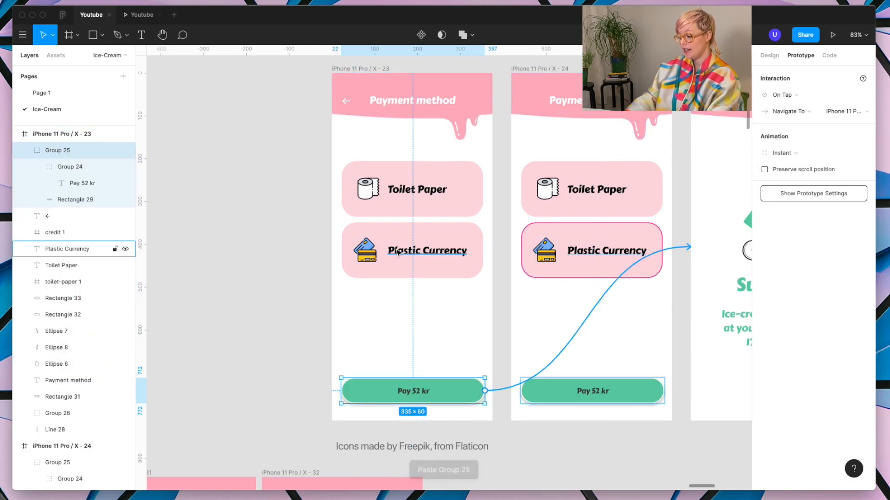
Step: Move the pasted "Pay 52 kr" button straight down until it sits hidden just below the first Payment method frame
{"action": "key", "text": "shift+Down"}
{"action": "key", "text": "shift+Down"}
{"action": "key", "text": "shift+Down"}
{"action": "key", "text": "shift+Down"}
{"action": "key", "text": "shift+Down"}
{"action": "key", "text": "shift+Down"}
{"action": "key", "text": "shift+Down"}
{"action": "key", "text": "shift+Down"}
{"action": "key", "text": "shift+Down"}
{"action": "key", "text": "shift+Down"}
{"action": "key", "text": "shift+Down"}
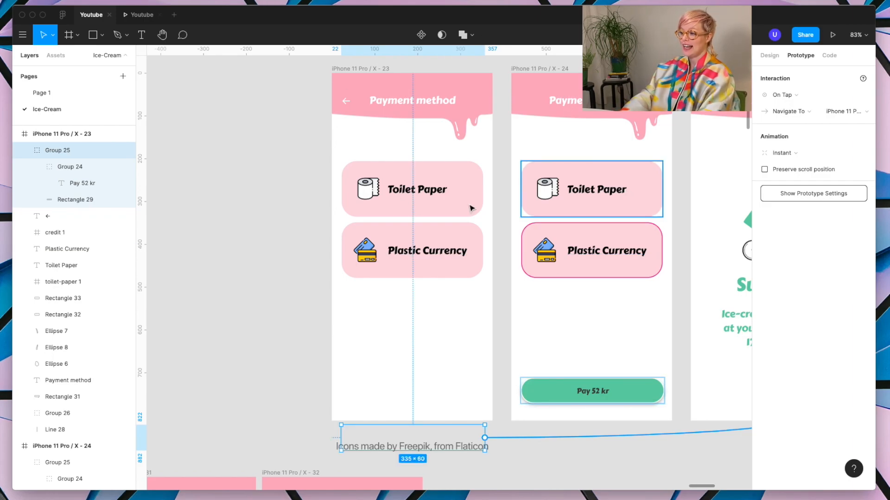
{"action": "left_click", "coordinate": [540, 474]}
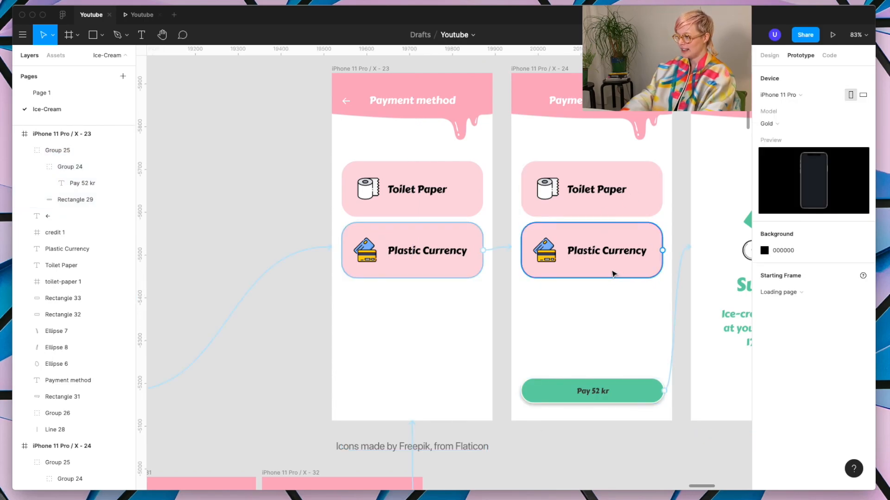
Step: Set the opacity of the Toilet Paper group in the second Payment method frame to 50%
{"action": "left_click", "coordinate": [639, 209]}
{"action": "left_click", "coordinate": [532, 145]}
{"action": "left_click_drag", "start_coordinate": [531, 143], "coordinate": [608, 210]}
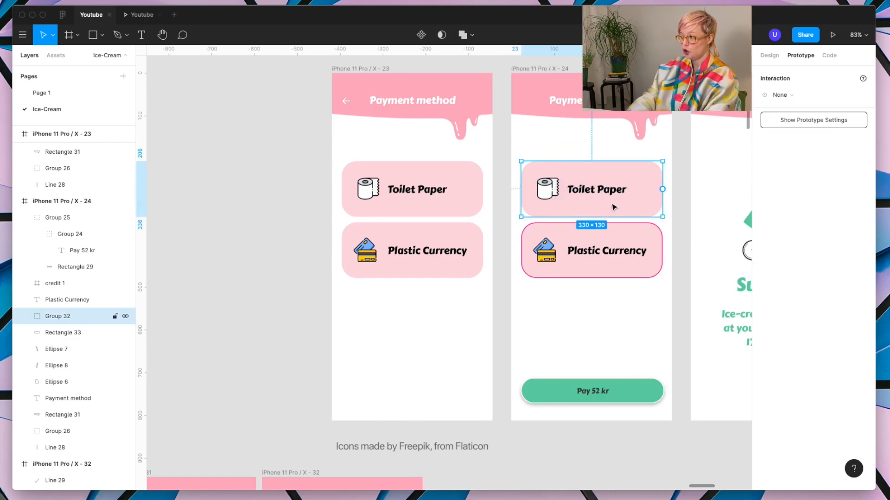
{"action": "left_click", "coordinate": [769, 55]}
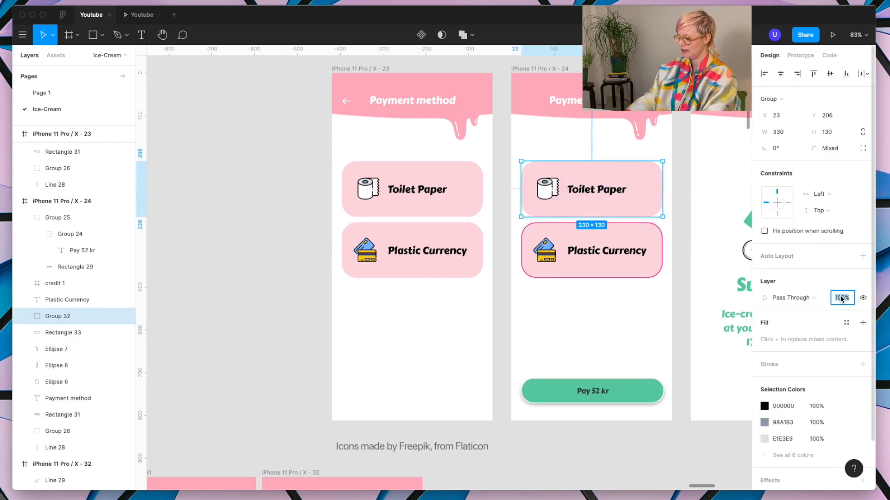
{"action": "type", "text": "50"}
{"action": "key", "text": "Return"}
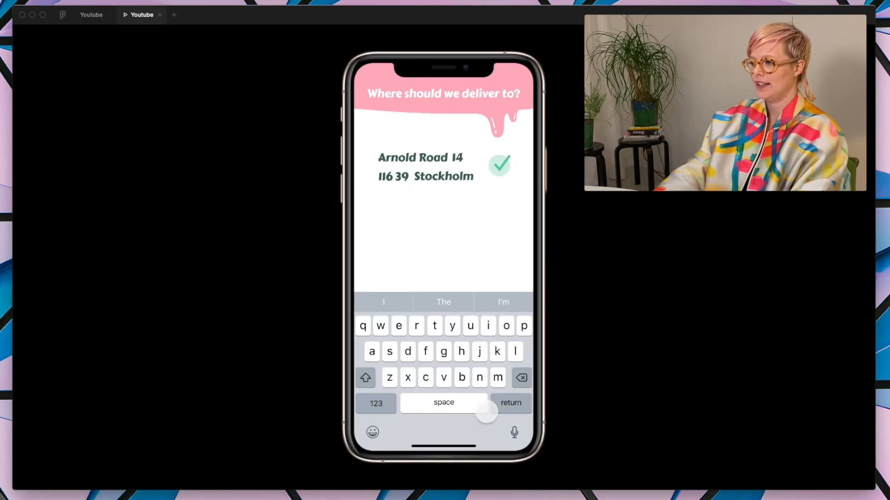
Step: In the preview, continue from the delivery form to the payment method and choose Plastic Currency, and return to the design file
{"action": "left_click", "coordinate": [486, 412]}
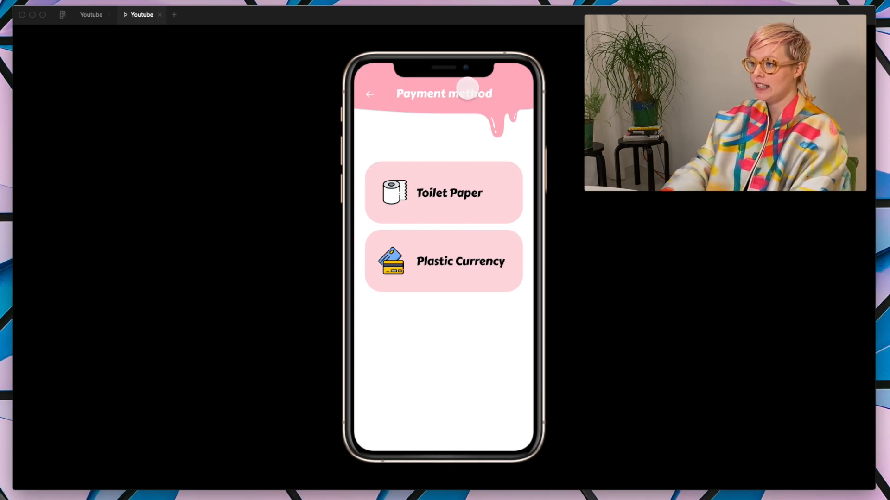
{"action": "left_click", "coordinate": [434, 255]}
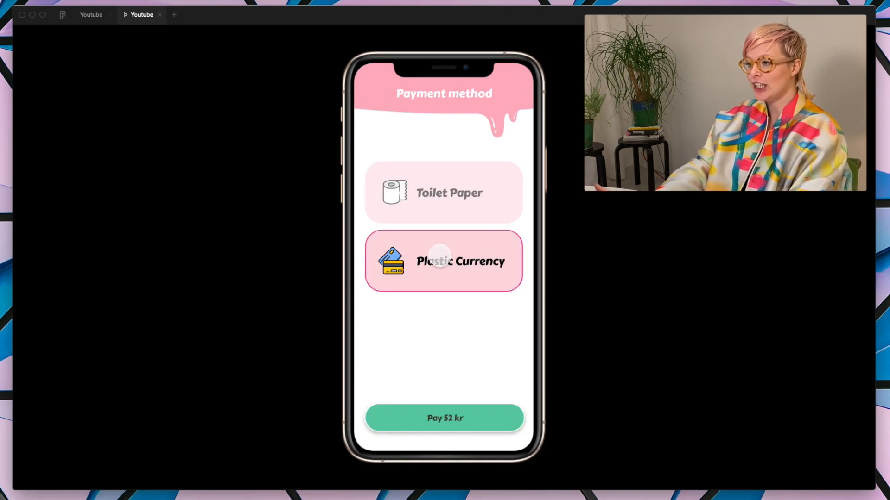
{"action": "left_click", "coordinate": [92, 15]}
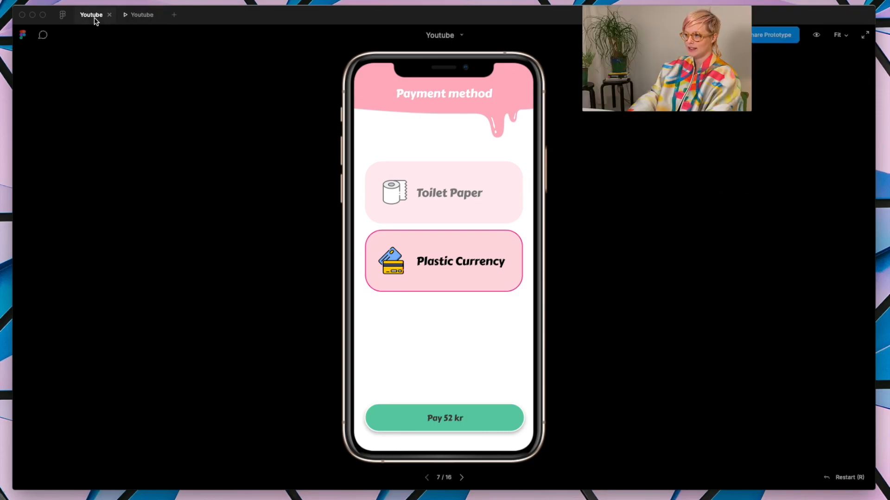
Step: Set the transition from the first frame's Plastic Currency option to the second Payment method frame to Smart Animate
{"action": "scroll", "coordinate": [519, 162], "scroll_direction": "up", "scroll_amount": 3}
{"action": "scroll", "coordinate": [441, 84], "scroll_direction": "right", "scroll_amount": 2}
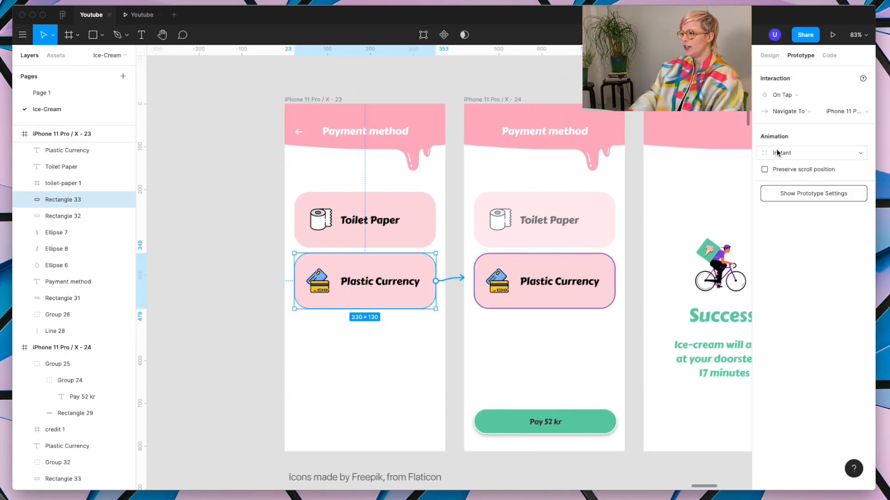
{"action": "left_click", "coordinate": [776, 153]}
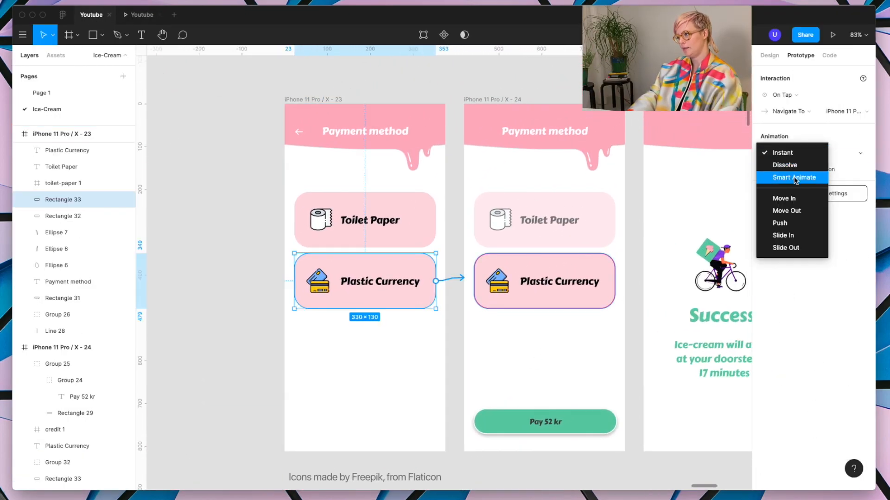
{"action": "left_click", "coordinate": [794, 178]}
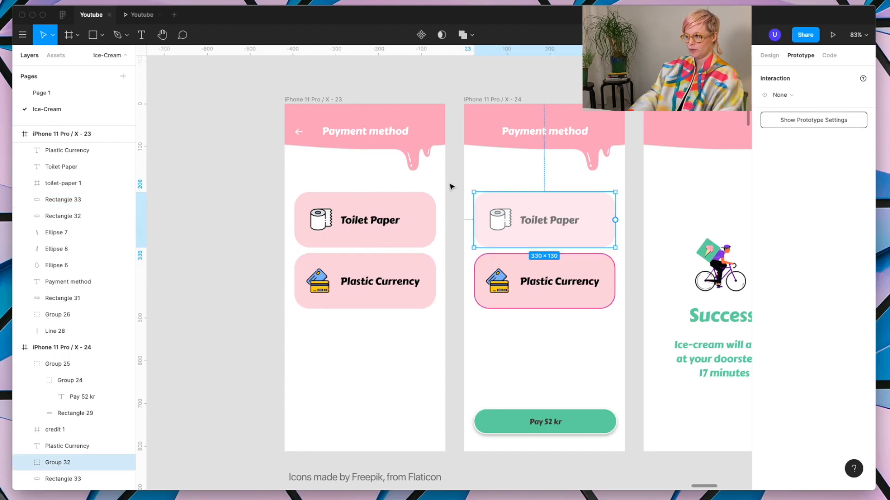
Step: Group the Toilet Paper card, icon and label in the first Payment method frame and rename the group "Group 32"
{"action": "left_click_drag", "start_coordinate": [439, 186], "coordinate": [291, 235]}
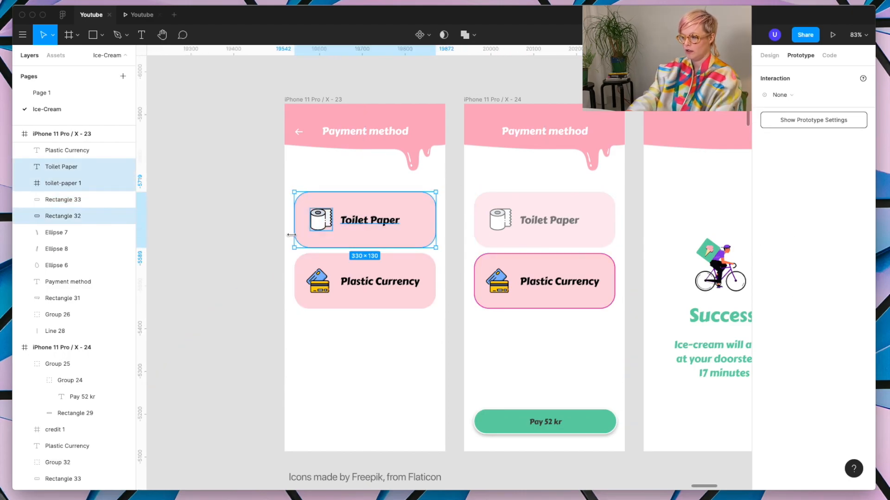
{"action": "key", "text": "super+g"}
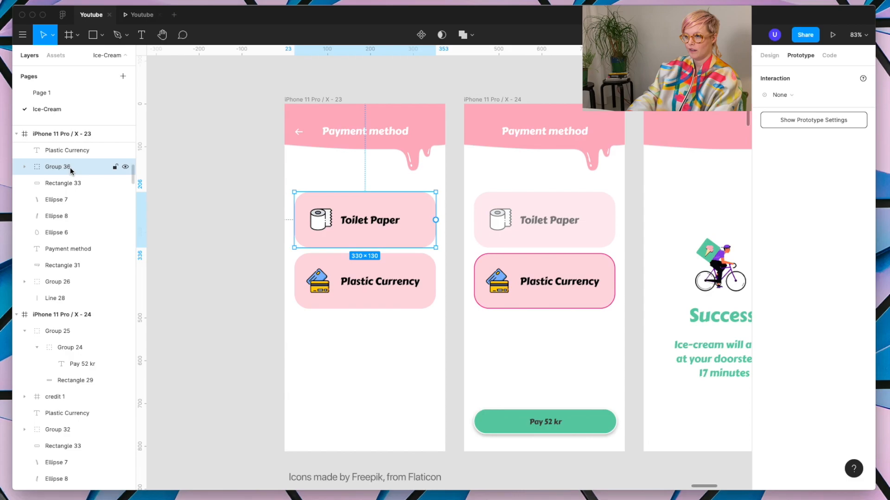
{"action": "double_click", "coordinate": [73, 167]}
{"action": "key", "text": "BackSpace"}
{"action": "type", "text": "2"}
{"action": "key", "text": "Return"}
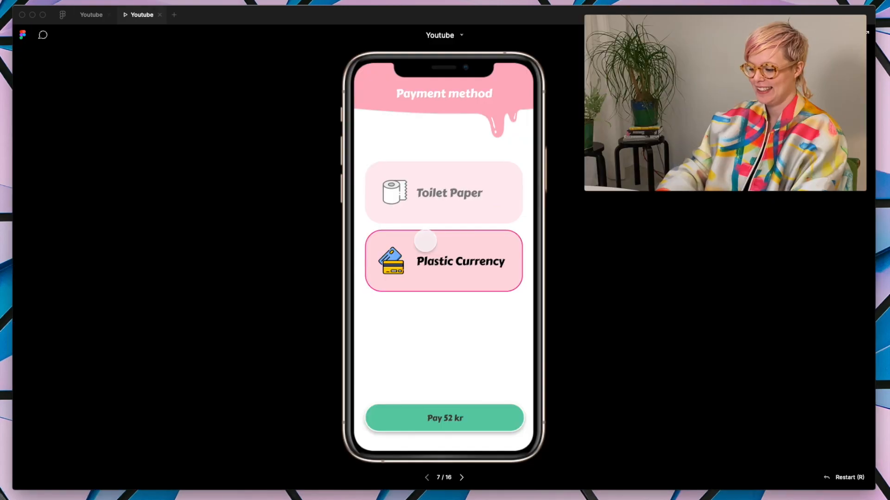
Step: Run the preview from the order page through delivery to the payment method, choosing Plastic Currency and paying 52 kr
{"action": "key", "text": "Left"}
{"action": "key", "text": "Left"}
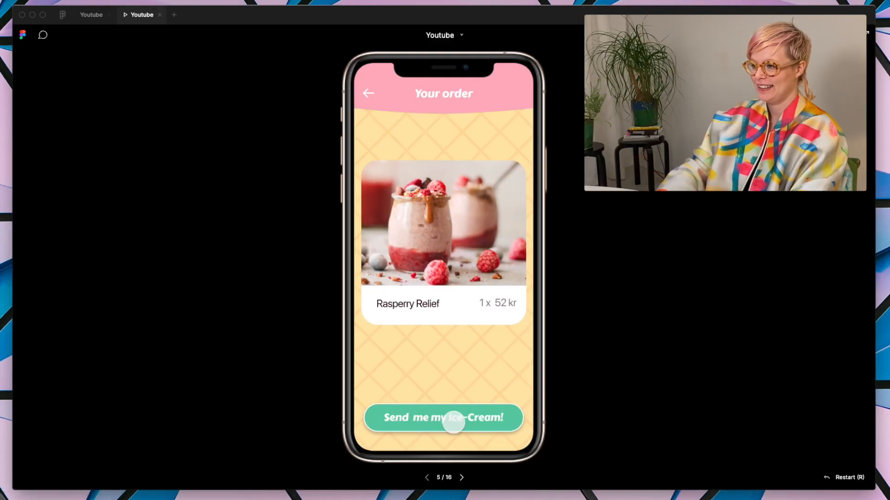
{"action": "left_click", "coordinate": [453, 419]}
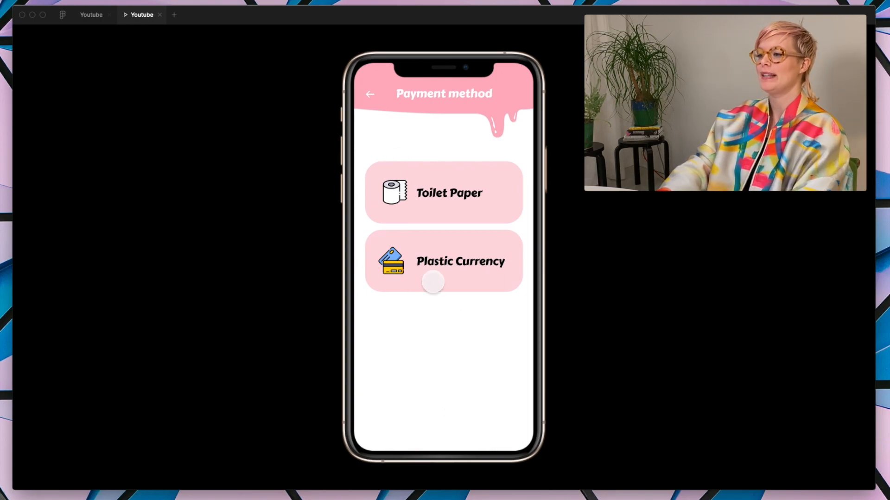
{"action": "left_click", "coordinate": [446, 265]}
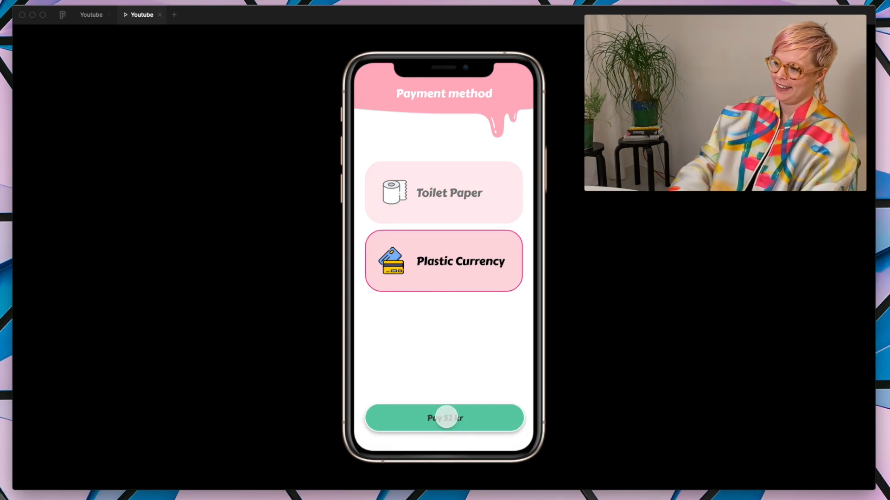
{"action": "left_click", "coordinate": [446, 417]}
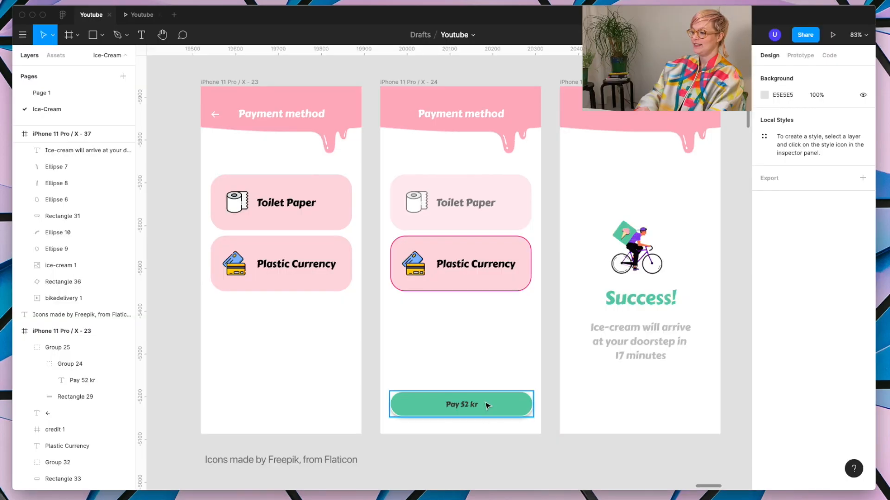
Step: In the design file, set the transition from the second frame's "Pay 52 kr" button to the Success frame to Push
{"action": "left_click", "coordinate": [487, 405]}
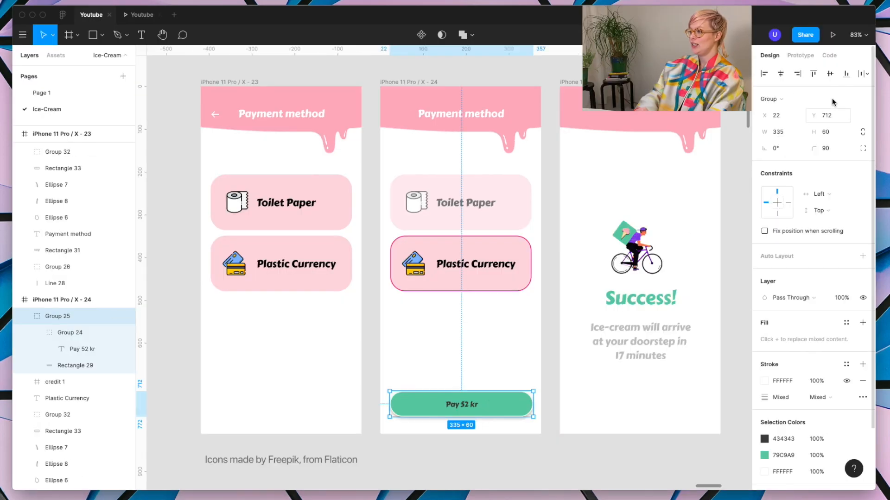
{"action": "left_click", "coordinate": [803, 56]}
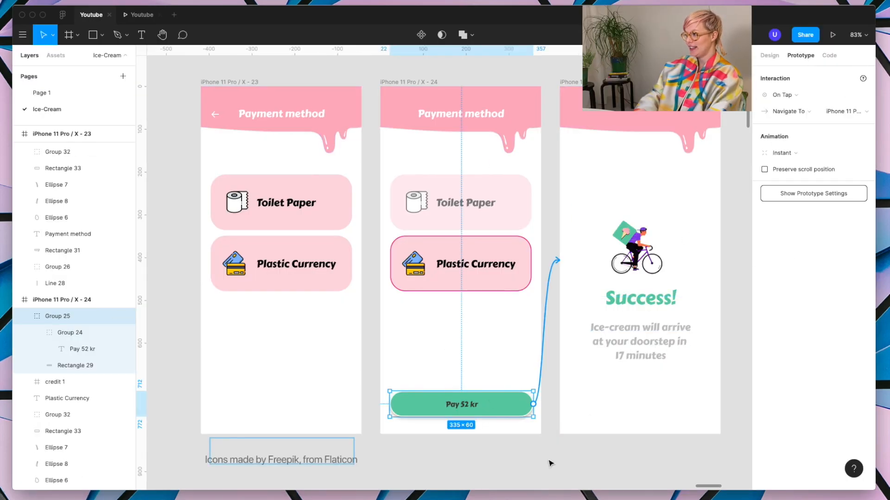
{"action": "left_click", "coordinate": [783, 153]}
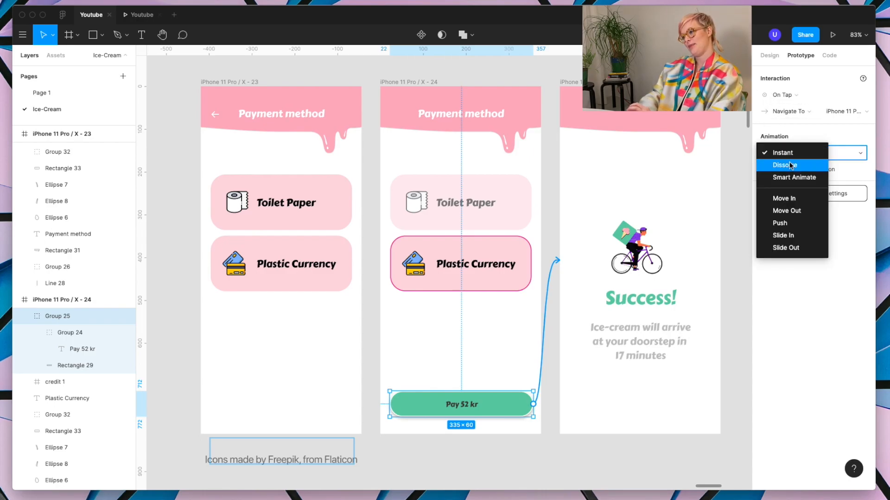
{"action": "left_click", "coordinate": [779, 224]}
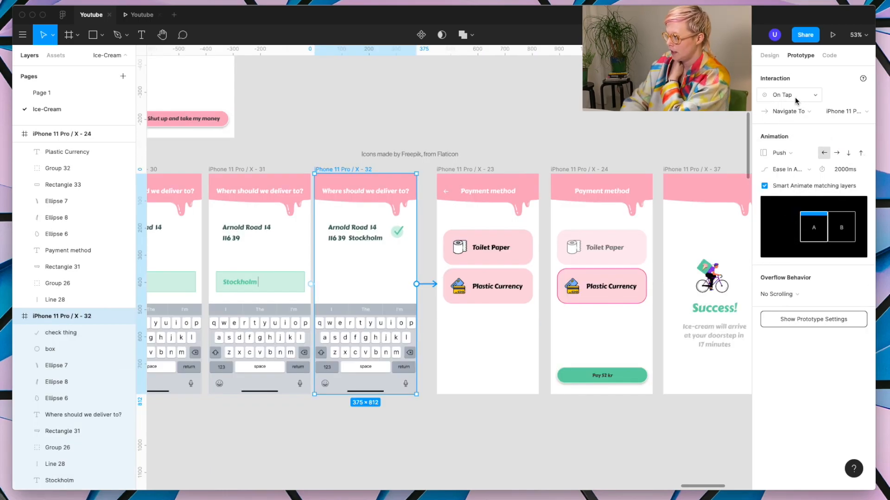
Step: Set the last delivery frame's transition to Smart Animate and delete the stray "check thing" layer from the first Payment method frame
{"action": "left_click", "coordinate": [794, 154]}
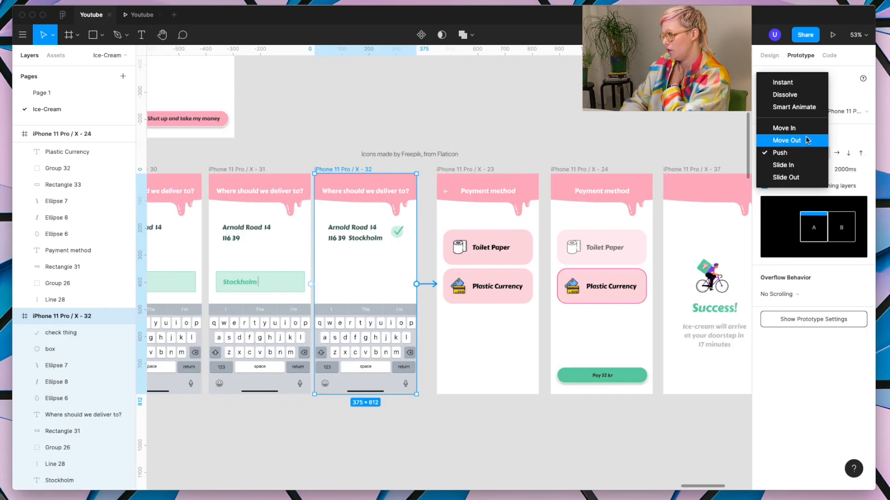
{"action": "left_click", "coordinate": [795, 107]}
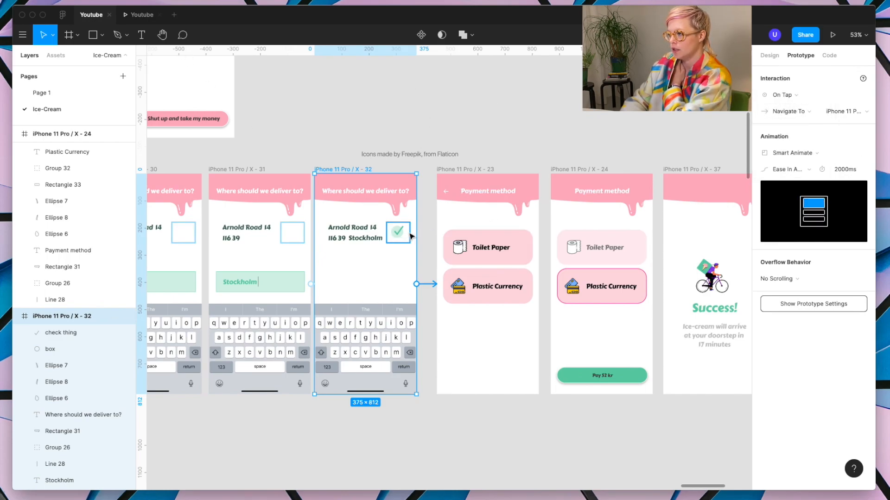
{"action": "left_click", "coordinate": [446, 169]}
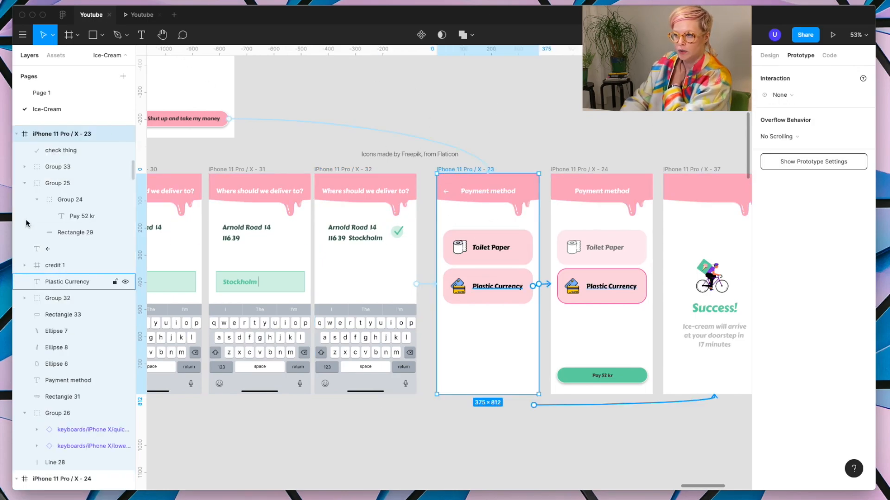
{"action": "left_click", "coordinate": [69, 151]}
{"action": "key", "text": "Delete"}
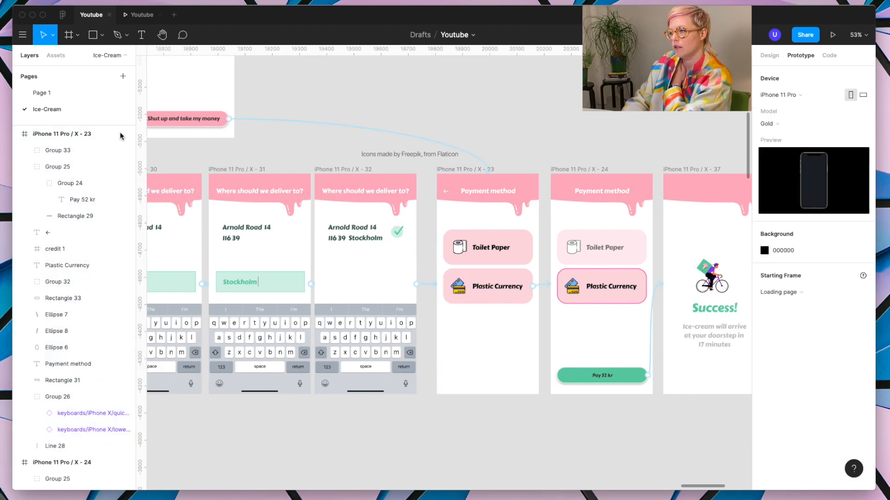
Step: Check the transition in the preview, and set the last delivery frame's animation duration to 400 ms in the design file
{"action": "left_click", "coordinate": [139, 14]}
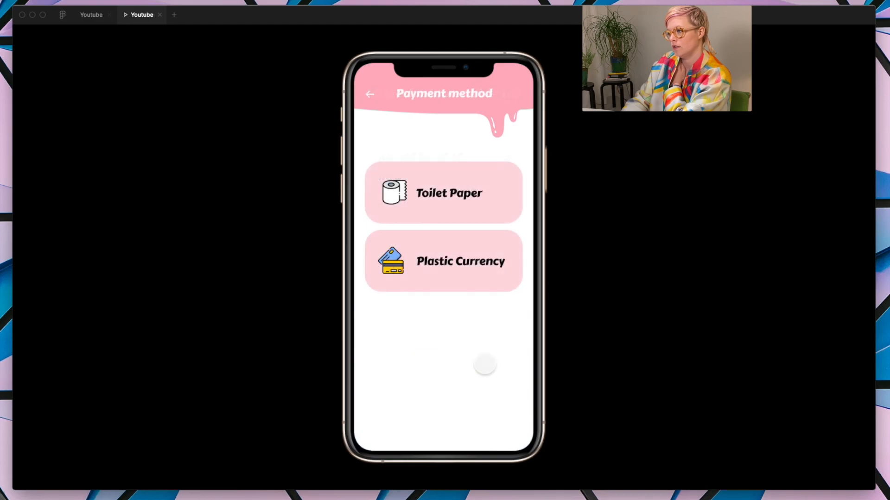
{"action": "left_click", "coordinate": [91, 15]}
{"action": "left_click", "coordinate": [641, 382]}
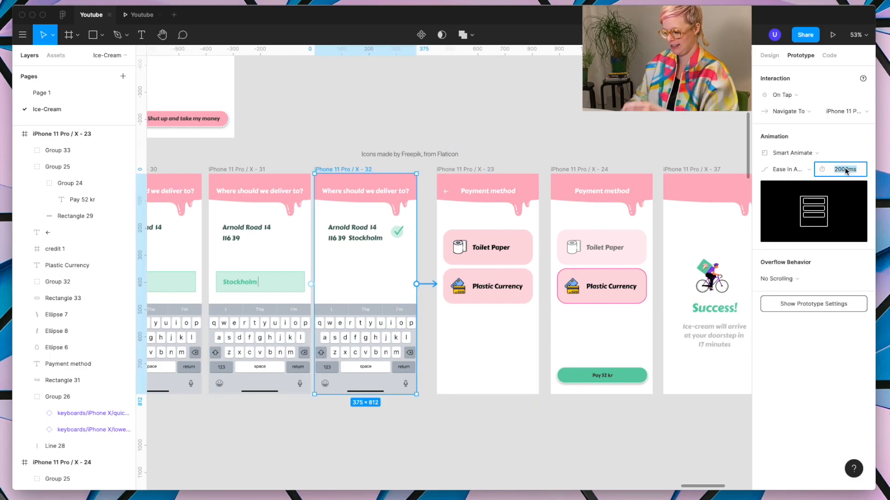
{"action": "key", "text": "Return"}
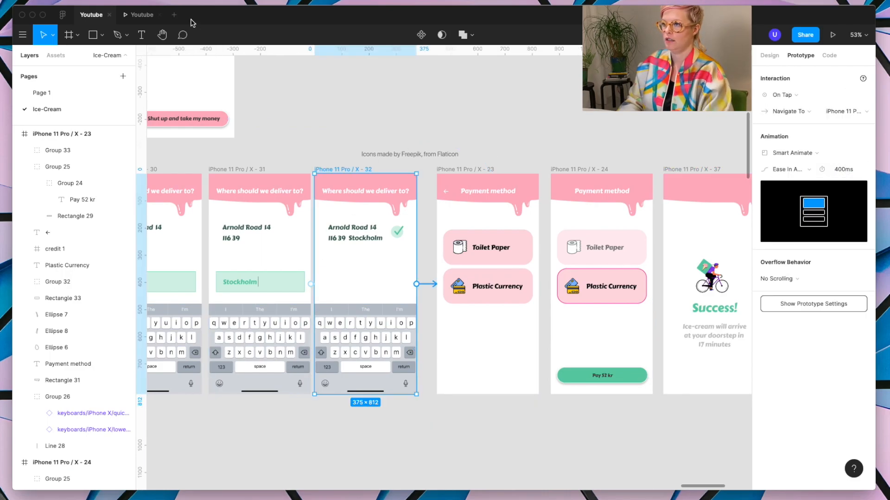
Step: Replay the transition from the completed delivery form to the payment method in the preview, stepping back and forth
{"action": "left_click", "coordinate": [138, 15]}
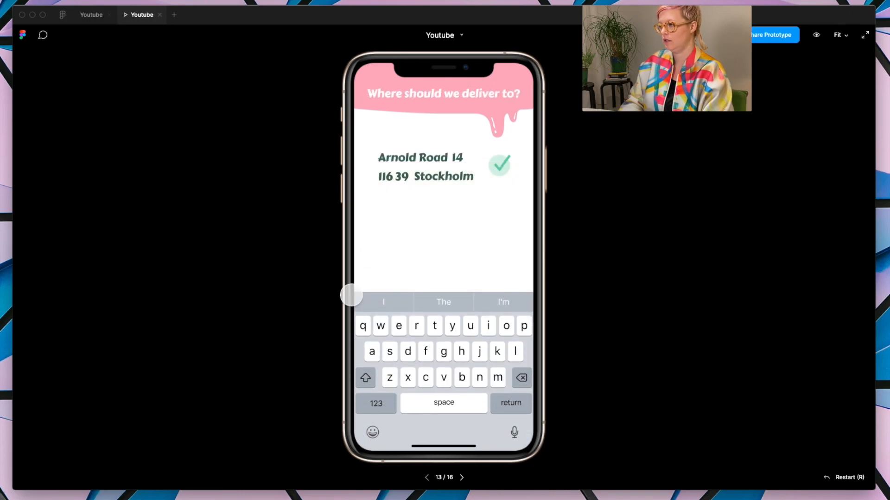
{"action": "left_click", "coordinate": [520, 410]}
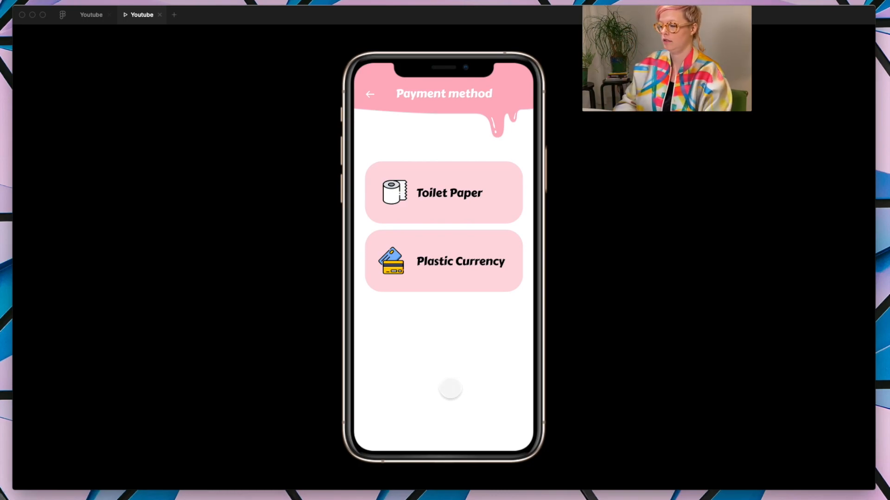
{"action": "key", "text": "Left"}
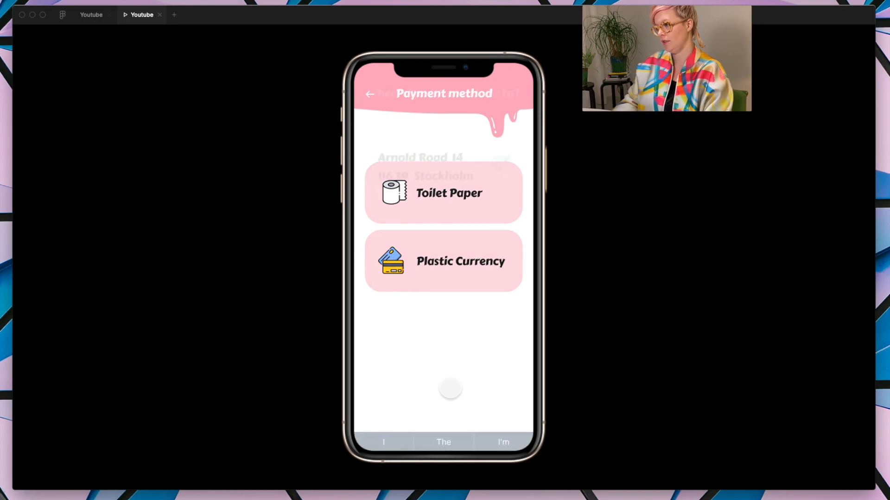
{"action": "key", "text": "Right"}
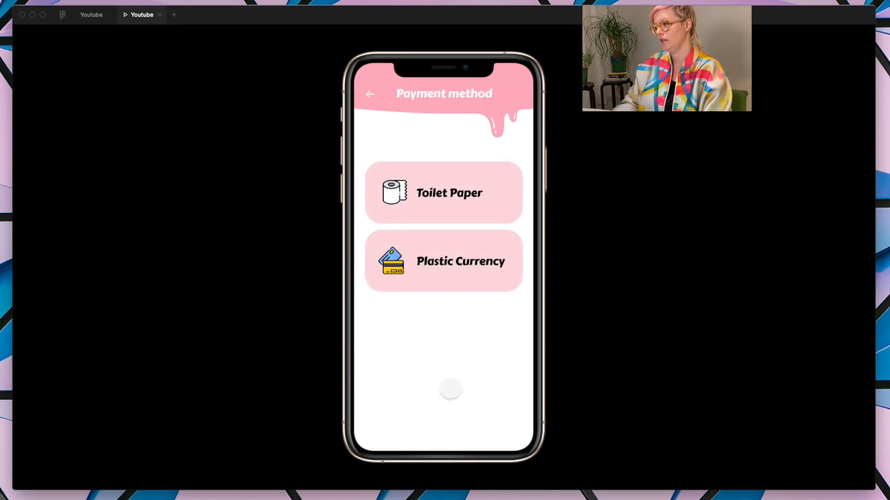
Step: Compare the completed delivery form with the payment method by stepping back and forth several more times in the preview
{"action": "key", "text": "Left"}
{"action": "key", "text": "Right"}
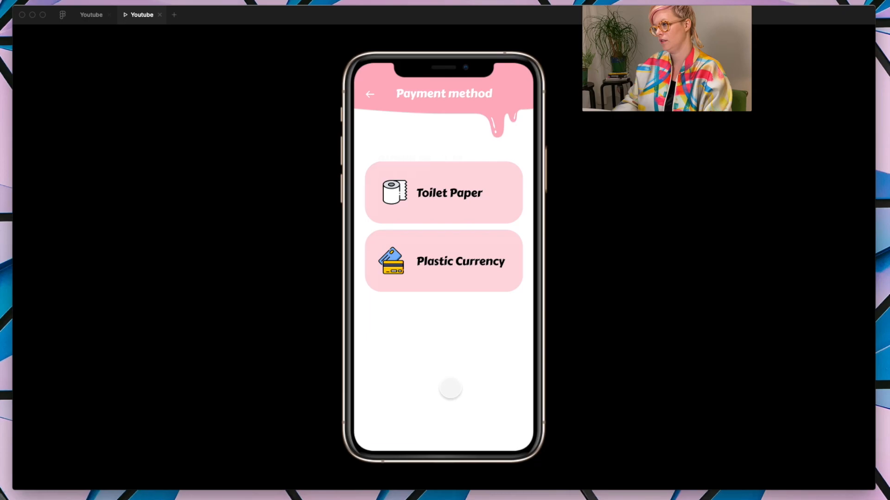
{"action": "key", "text": "Left"}
{"action": "key", "text": "Right"}
{"action": "key", "text": "Left"}
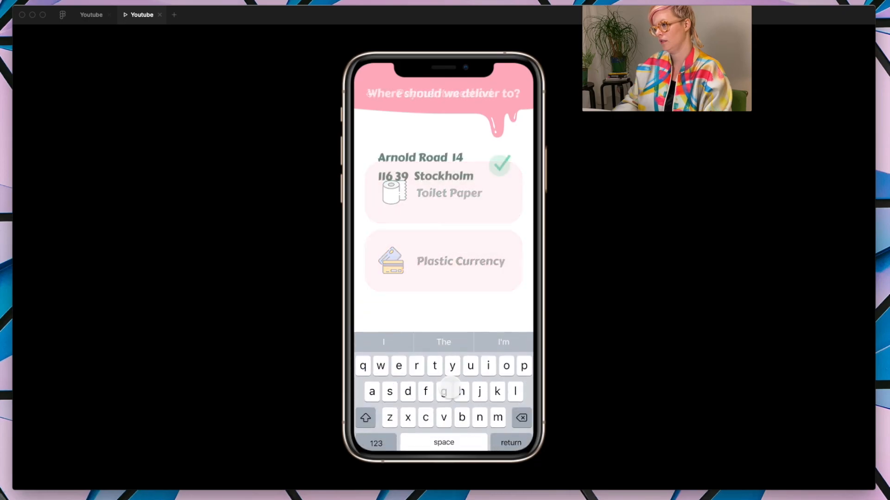
{"action": "key", "text": "Right"}
Step: In the design file, copy the street, city and check mark layers from the last delivery frame into the first Payment method frame
{"action": "left_click", "coordinate": [104, 14]}
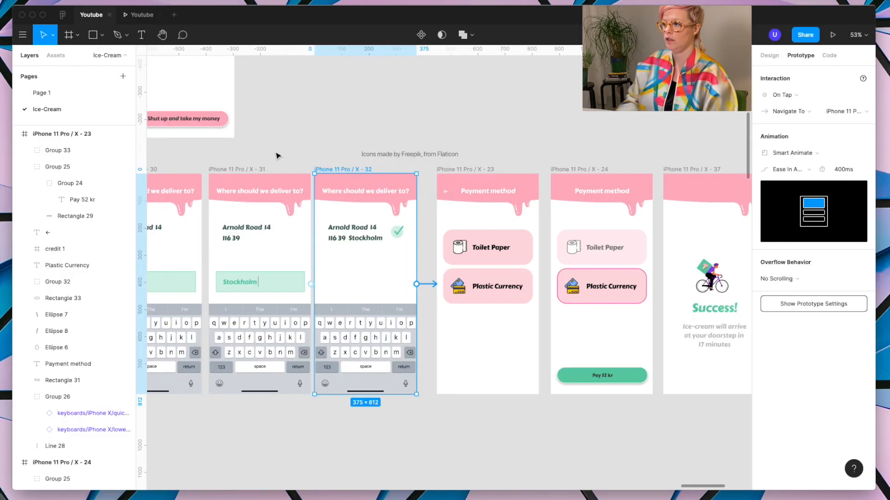
{"action": "scroll", "coordinate": [351, 221], "scroll_direction": "up", "scroll_amount": 3}
{"action": "left_click_drag", "start_coordinate": [307, 217], "coordinate": [387, 263]}
{"action": "key", "text": "super+z"}
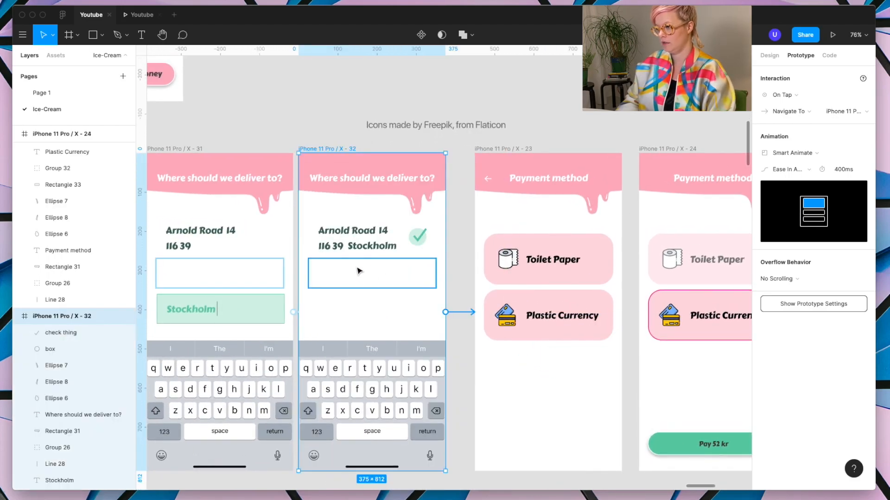
{"action": "left_click", "coordinate": [352, 244]}
{"action": "left_click", "coordinate": [330, 250], "text": "shift"}
{"action": "left_click", "coordinate": [421, 239], "text": "shift"}
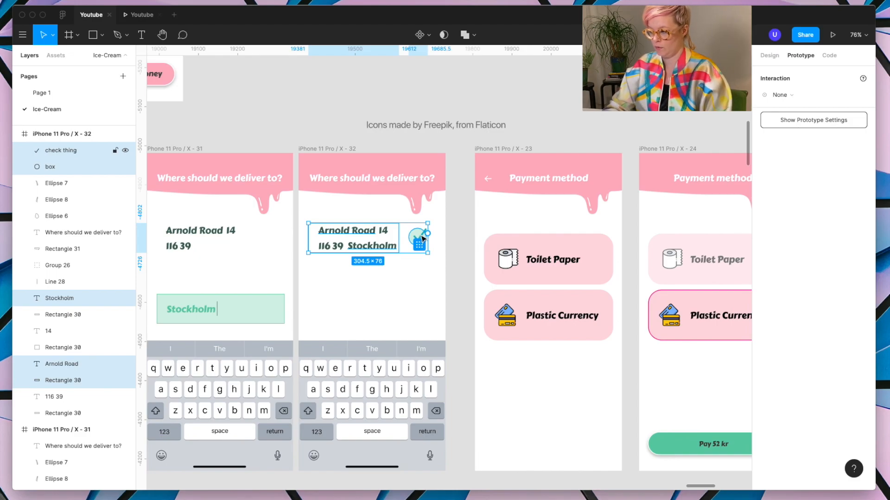
{"action": "left_click", "coordinate": [504, 149]}
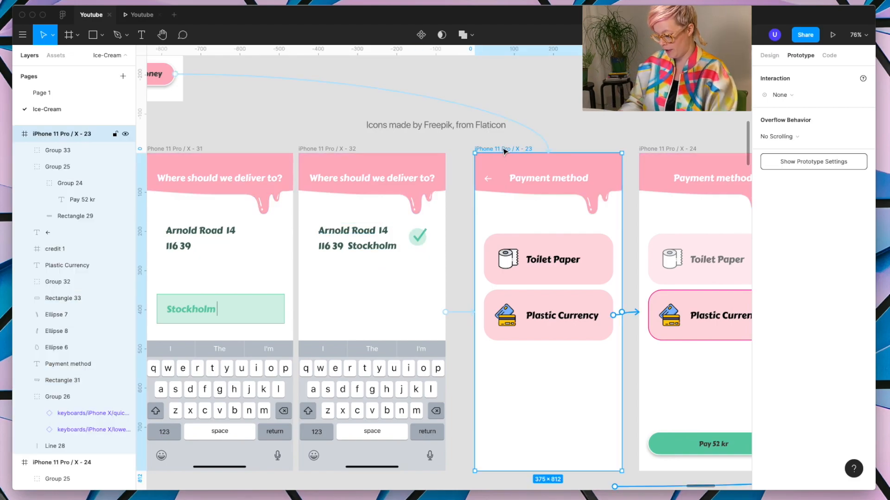
{"action": "key", "text": "super+v"}
Step: Move the pasted address and check mark layers up over the pink header of the first Payment method frame
{"action": "key", "text": "shift+Up"}
{"action": "key", "text": "shift+Up"}
{"action": "key", "text": "shift+Up"}
{"action": "key", "text": "shift+Up"}
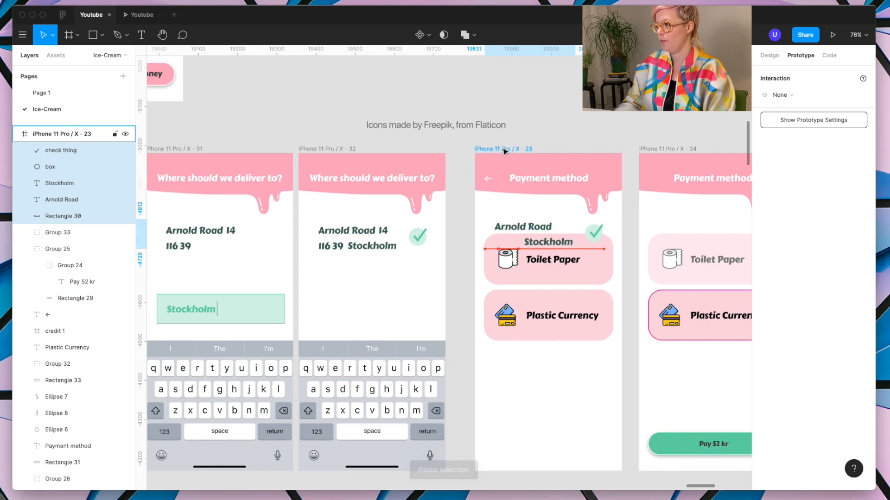
{"action": "key", "text": "shift+Up"}
{"action": "key", "text": "shift+Up"}
{"action": "key", "text": "shift+Up"}
{"action": "key", "text": "shift+Up"}
{"action": "key", "text": "shift+Up"}
{"action": "key", "text": "shift+Up"}
{"action": "key", "text": "shift+Up"}
{"action": "key", "text": "shift+Up"}
{"action": "key", "text": "shift+Up"}
{"action": "key", "text": "shift+Up"}
{"action": "key", "text": "shift+Up"}
{"action": "key", "text": "shift+Up"}
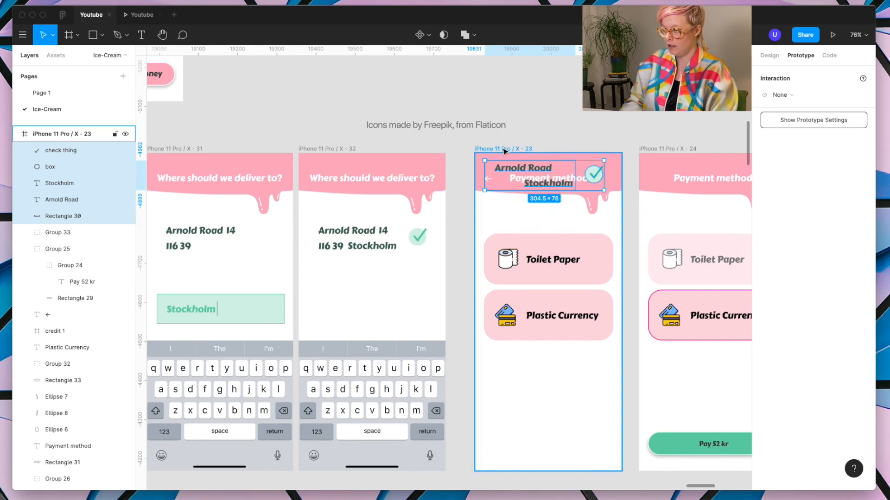
Step: Fix the position when scrolling of the first Payment method frame's header shape, drip ellipses and title, so they sit above the pasted layers
{"action": "left_click", "coordinate": [618, 174]}
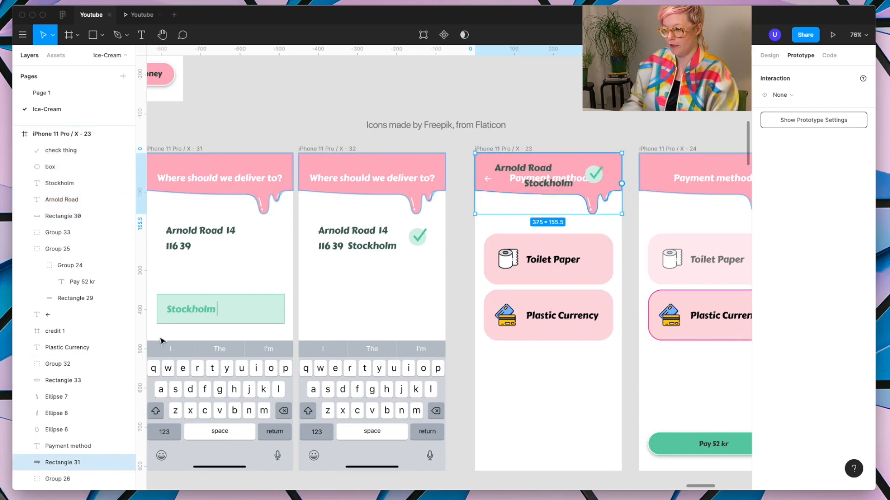
{"action": "scroll", "coordinate": [95, 463], "scroll_direction": "down", "scroll_amount": 2}
{"action": "left_click", "coordinate": [58, 355], "text": "shift"}
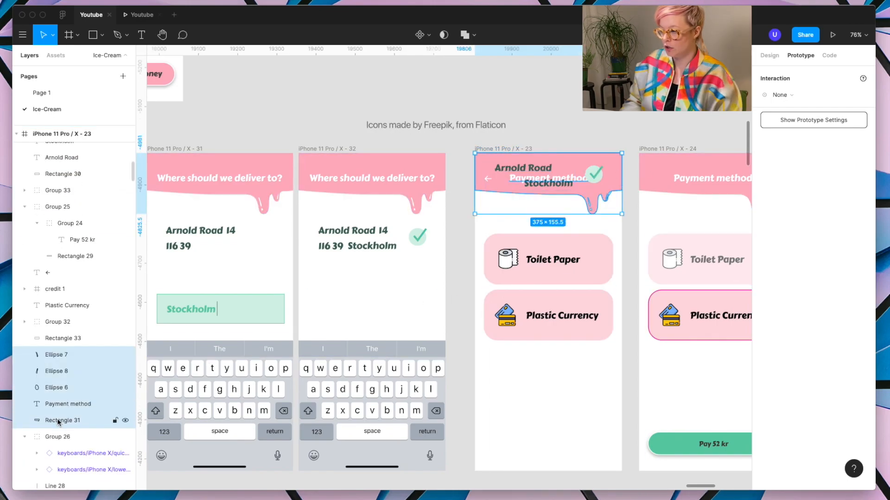
{"action": "left_click", "coordinate": [769, 60]}
{"action": "left_click", "coordinate": [797, 216]}
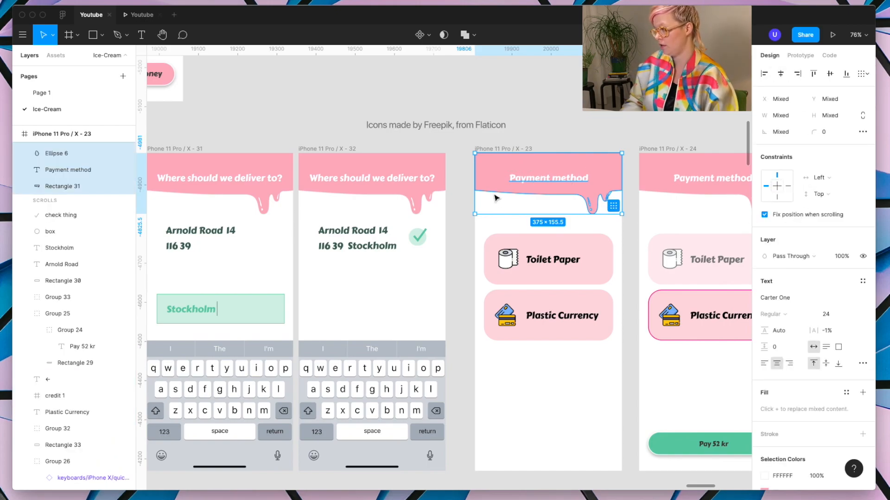
{"action": "left_click", "coordinate": [608, 136]}
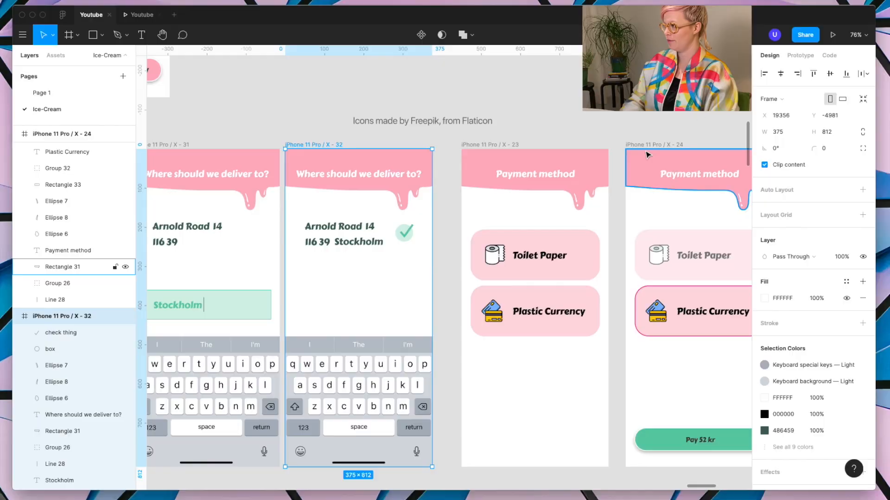
Step: Check the transition in the preview, and set the last delivery frame's transition to Slide In, leftward, with Smart Animate matching layers
{"action": "left_click", "coordinate": [832, 35]}
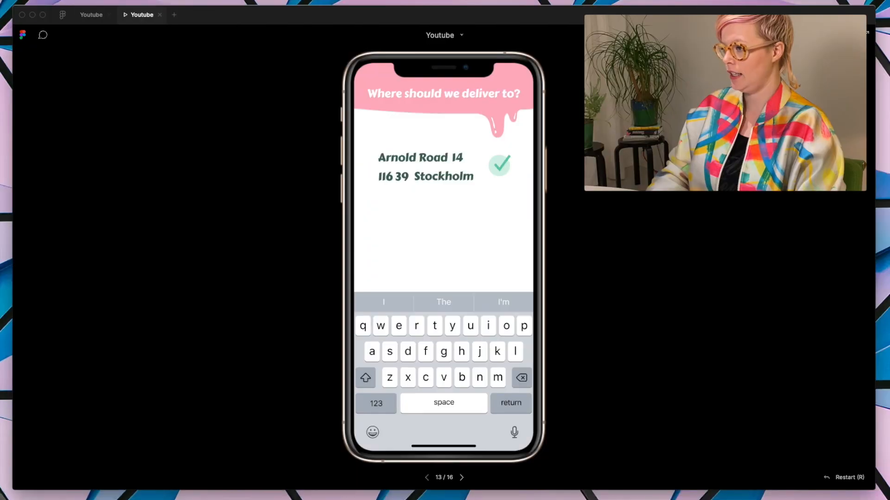
{"action": "left_click", "coordinate": [500, 407]}
{"action": "left_click", "coordinate": [91, 15]}
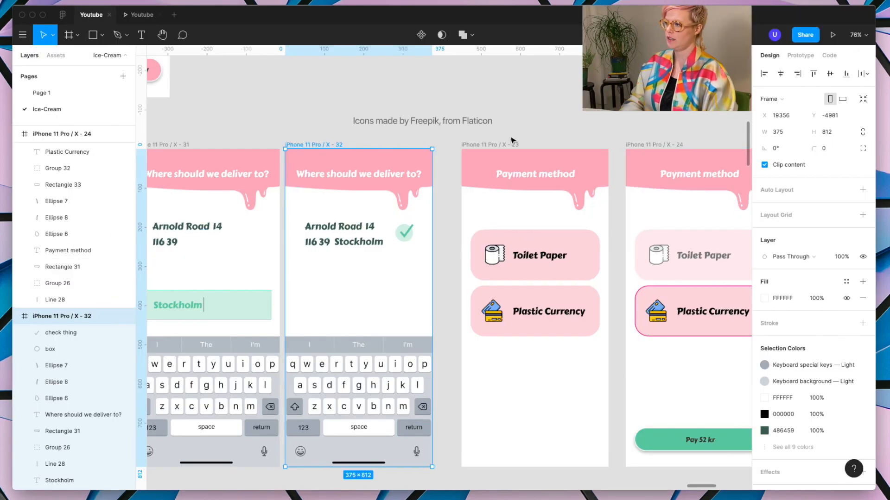
{"action": "left_click", "coordinate": [350, 234]}
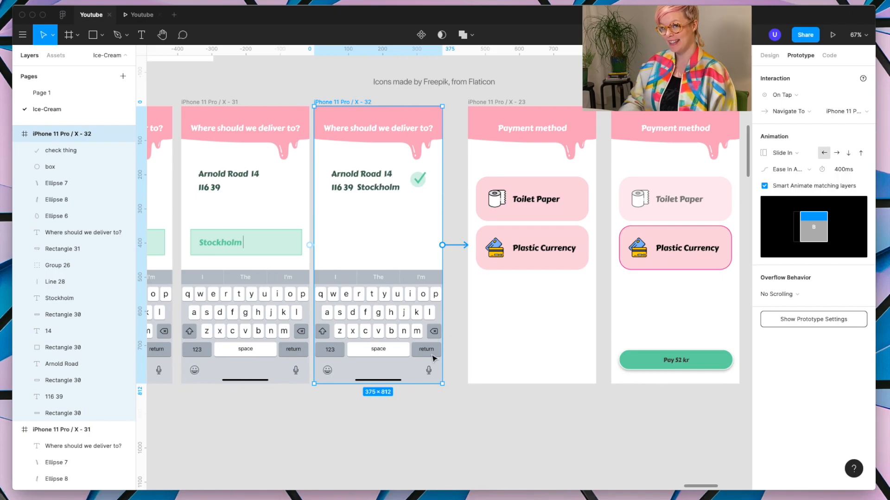
Step: Check the Slide In transition in the preview, and turn off Smart Animate matching layers for it in the design file
{"action": "left_click", "coordinate": [139, 19]}
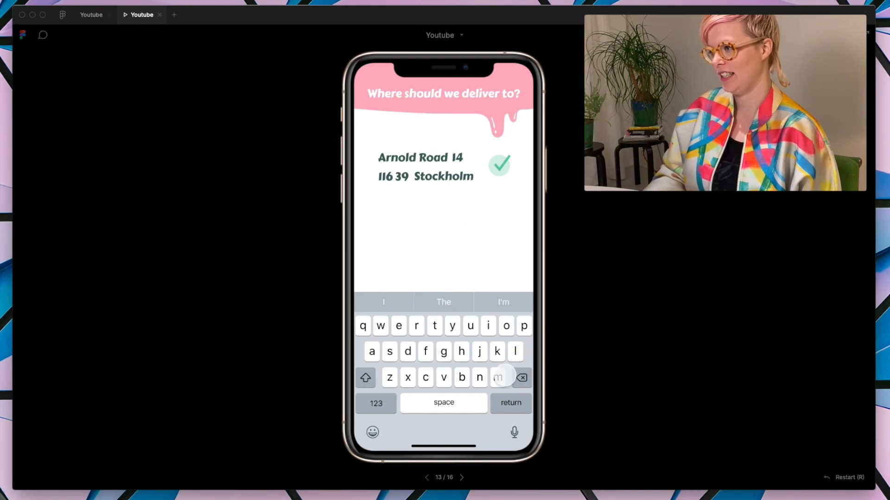
{"action": "left_click", "coordinate": [505, 377]}
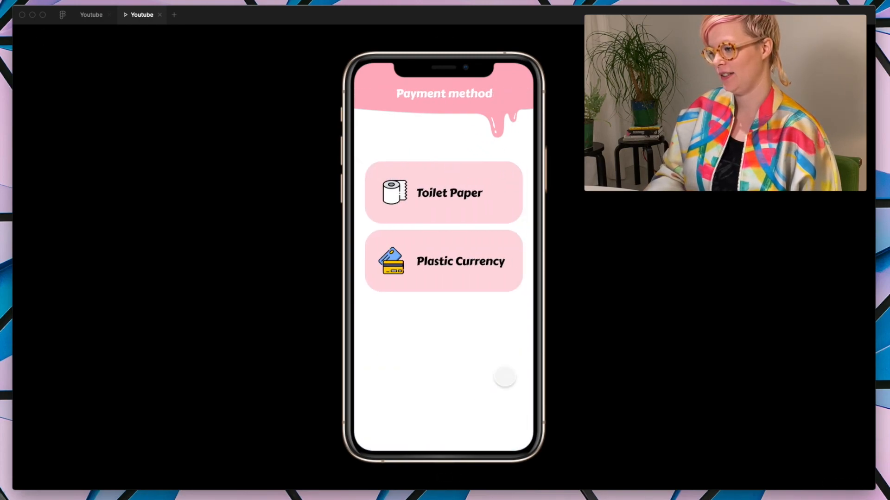
{"action": "left_click", "coordinate": [92, 15]}
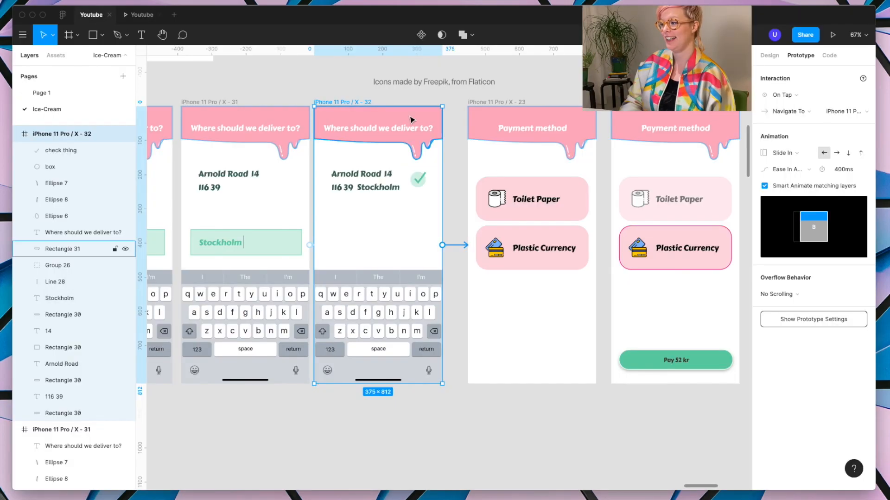
{"action": "left_click", "coordinate": [764, 186]}
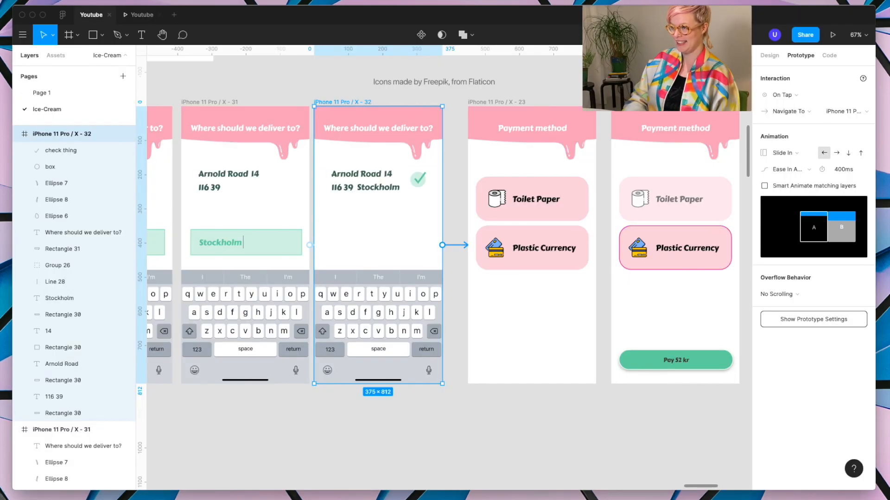
Step: Preview the transition to the payment method, choose Plastic Currency and pay 52 kr to reach the Success screen
{"action": "left_click", "coordinate": [141, 14]}
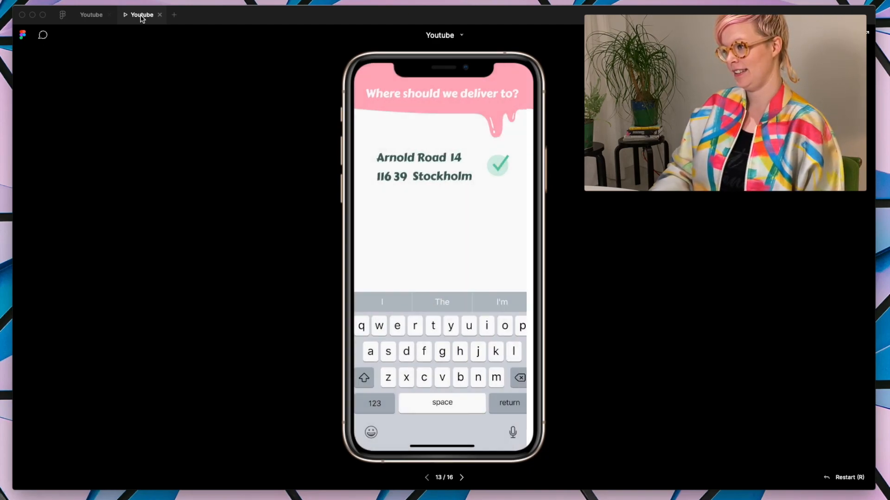
{"action": "left_click", "coordinate": [92, 15]}
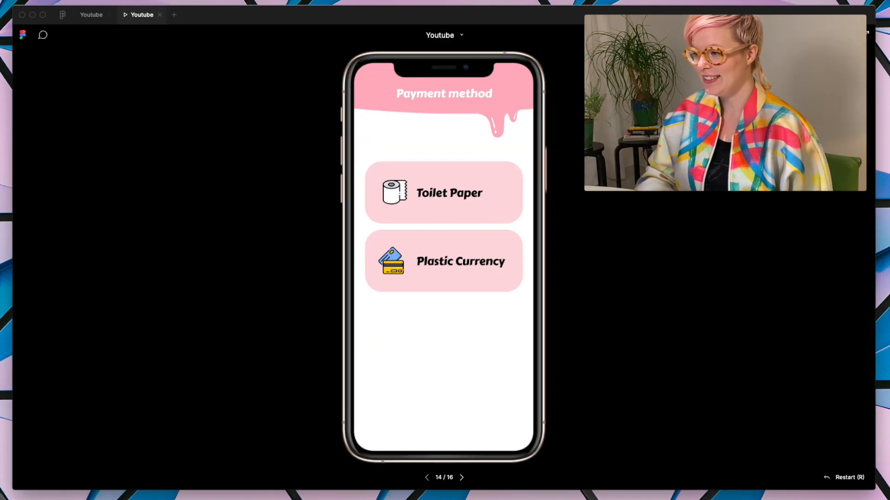
{"action": "left_click", "coordinate": [427, 293]}
{"action": "left_click", "coordinate": [435, 268]}
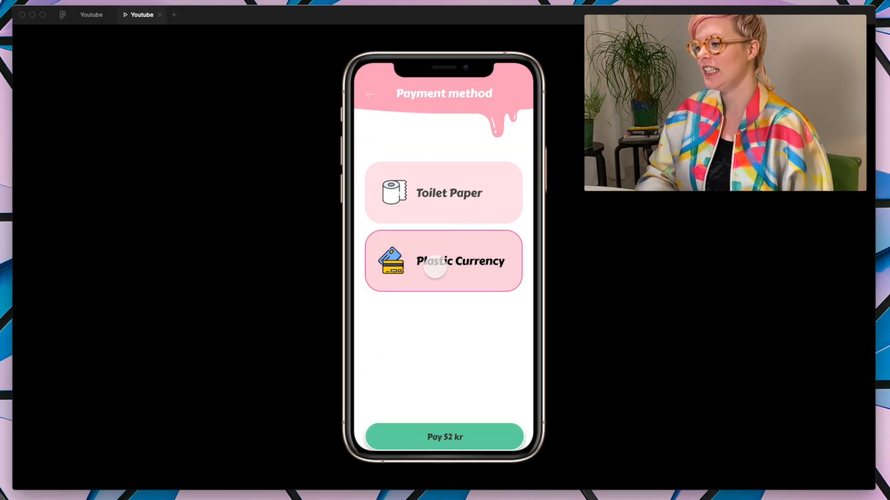
{"action": "left_click", "coordinate": [444, 413]}
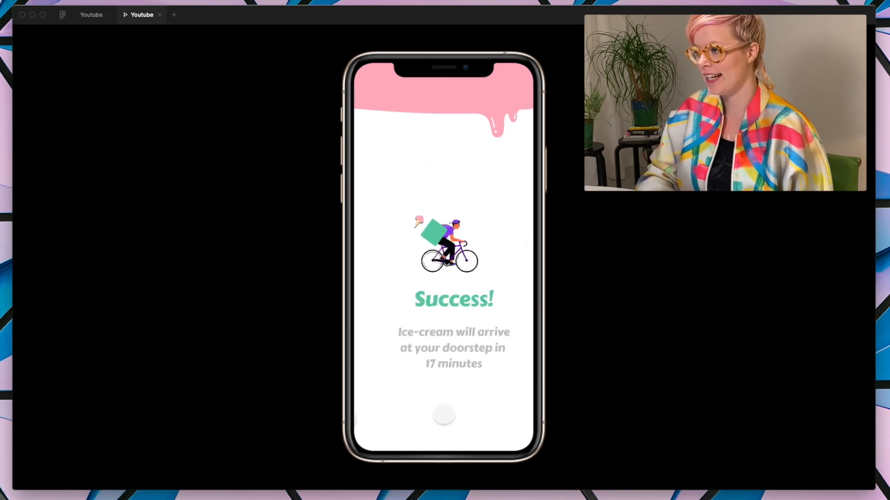
Step: In the design file, examine the connection from the "Pay 52 kr" button to the Success frame and clear the selection
{"action": "left_click", "coordinate": [93, 15]}
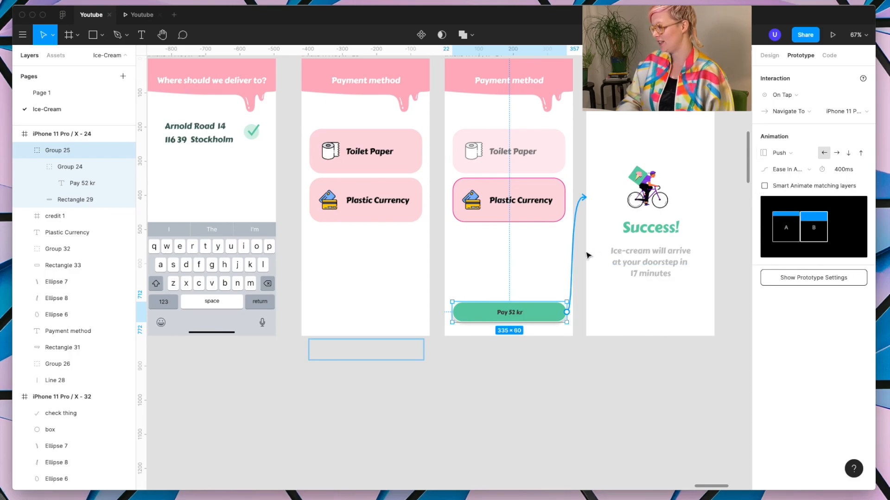
{"action": "scroll", "coordinate": [515, 251], "scroll_direction": "right", "scroll_amount": 3}
{"action": "scroll", "coordinate": [515, 251], "scroll_direction": "up", "scroll_amount": 2}
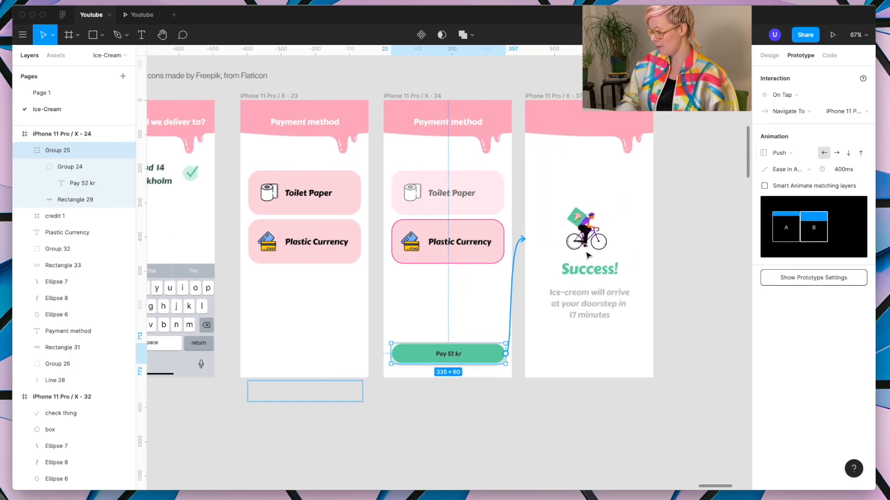
{"action": "left_click", "coordinate": [517, 246]}
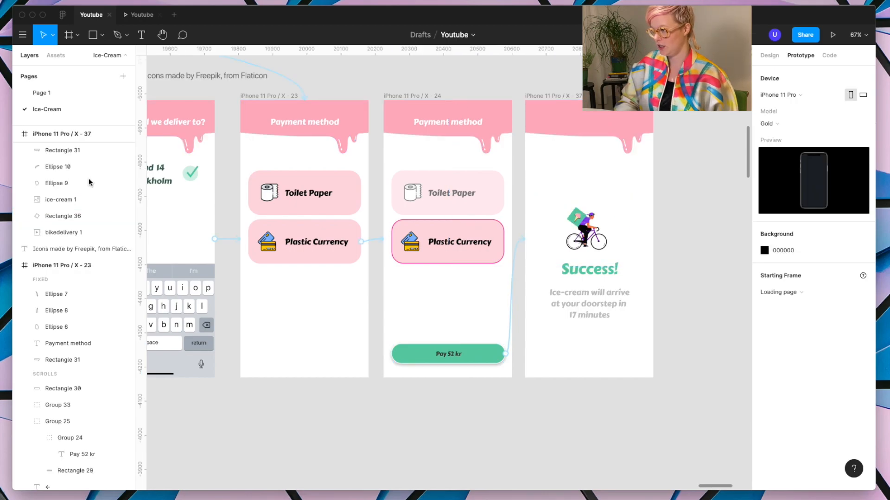
Step: Play the prototype from the loading page, browse the ice-cream list and open the Rasperry Relief product
{"action": "left_click", "coordinate": [140, 14]}
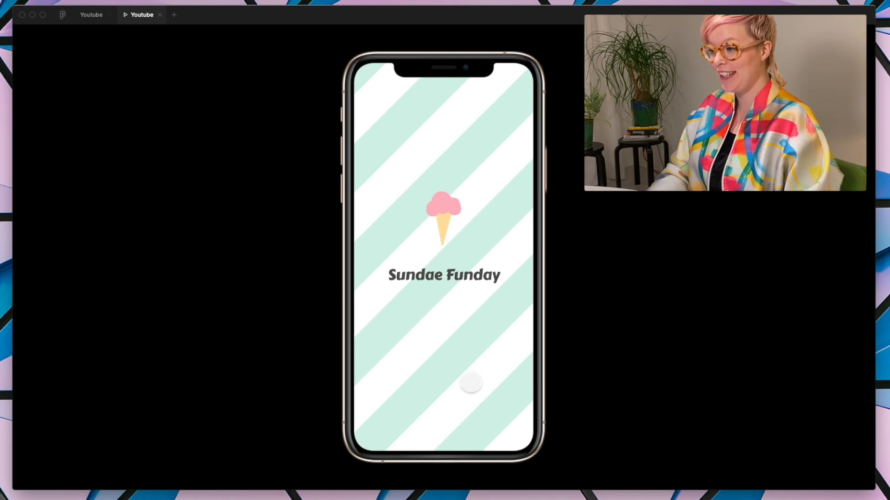
{"action": "left_click", "coordinate": [470, 383]}
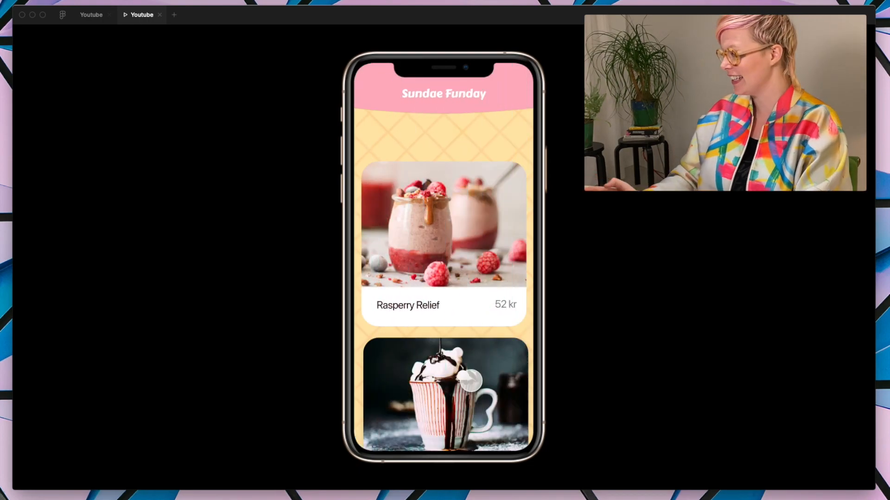
{"action": "scroll", "coordinate": [459, 311], "scroll_direction": "down", "scroll_amount": 5}
{"action": "scroll", "coordinate": [445, 325], "scroll_direction": "down", "scroll_amount": 3}
{"action": "scroll", "coordinate": [463, 301], "scroll_direction": "up", "scroll_amount": 8}
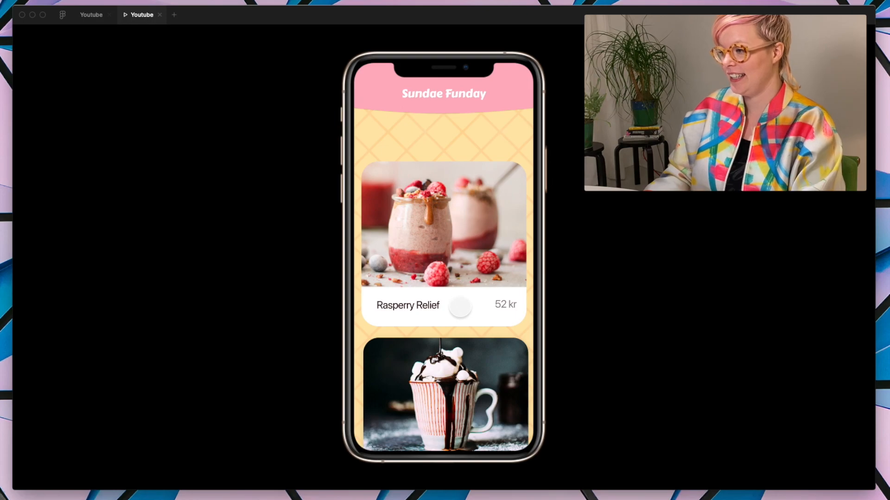
{"action": "left_click", "coordinate": [460, 306]}
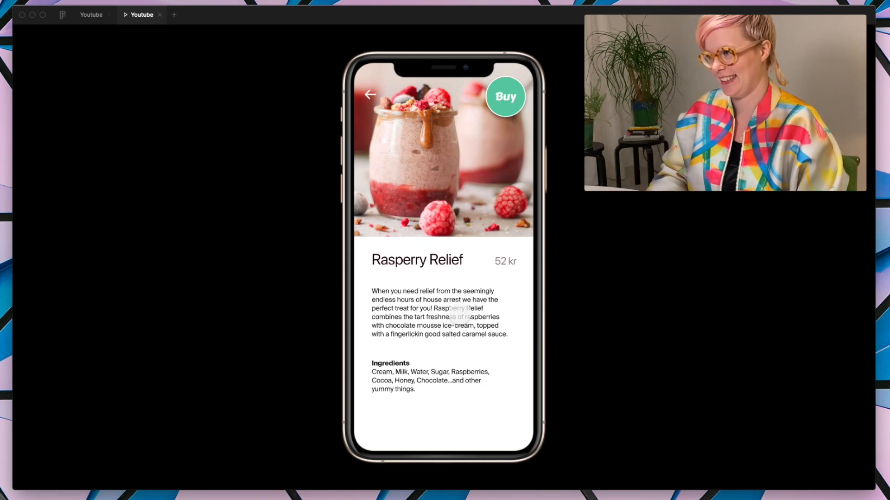
Step: In the prototype preview, buy one Rasperry Relief ice-cream and send the order on to the delivery address form
{"action": "left_click", "coordinate": [507, 95]}
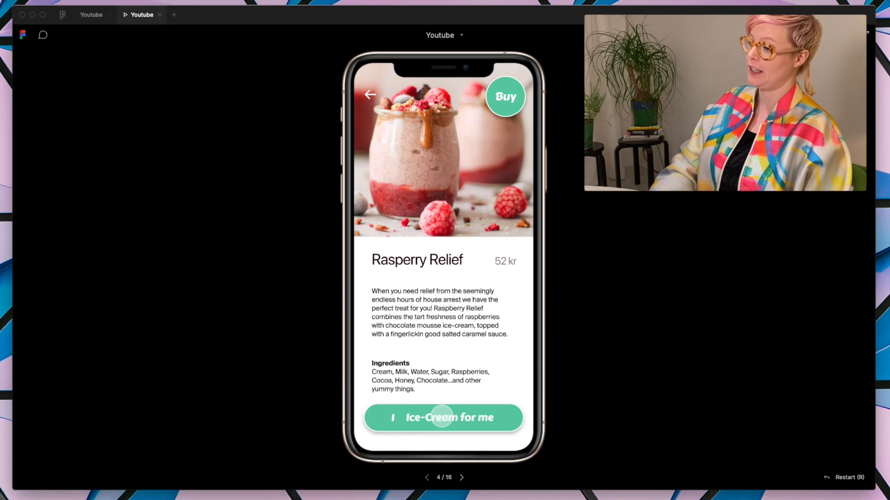
{"action": "left_click", "coordinate": [441, 417]}
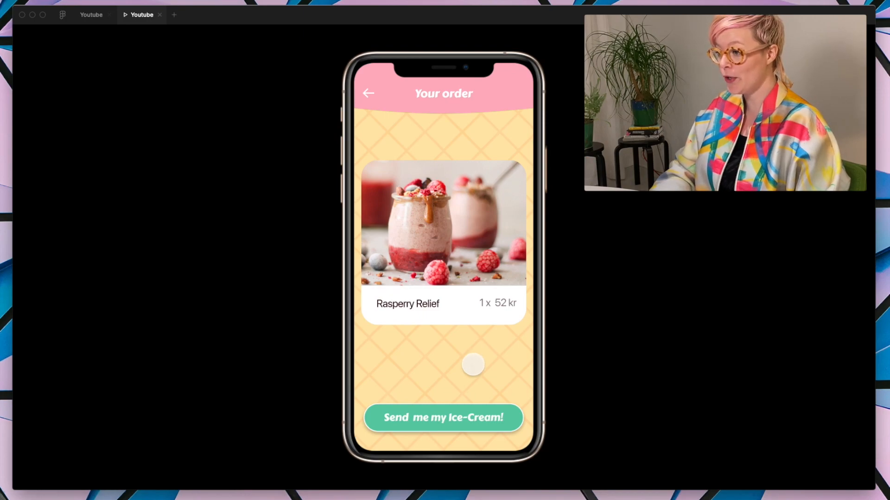
{"action": "left_click", "coordinate": [434, 421]}
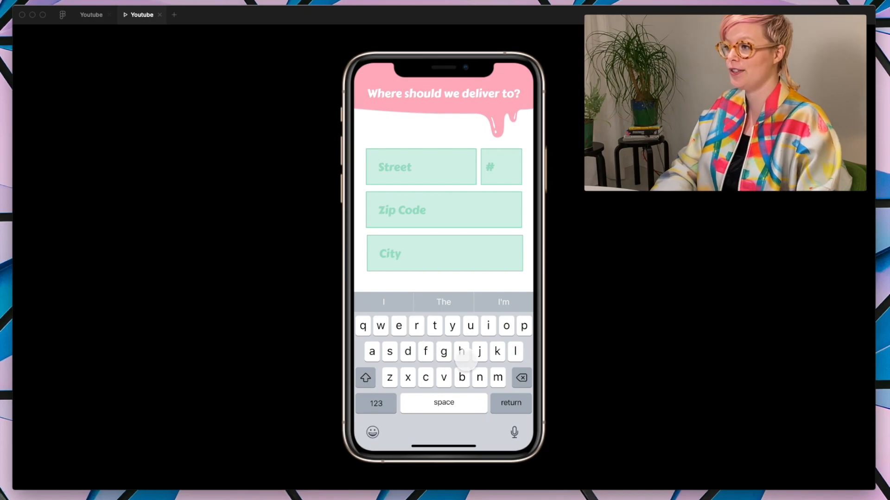
Step: Play through the delivery form, filling in the street, house number, zip code and city, and confirm the address
{"action": "left_click", "coordinate": [464, 359]}
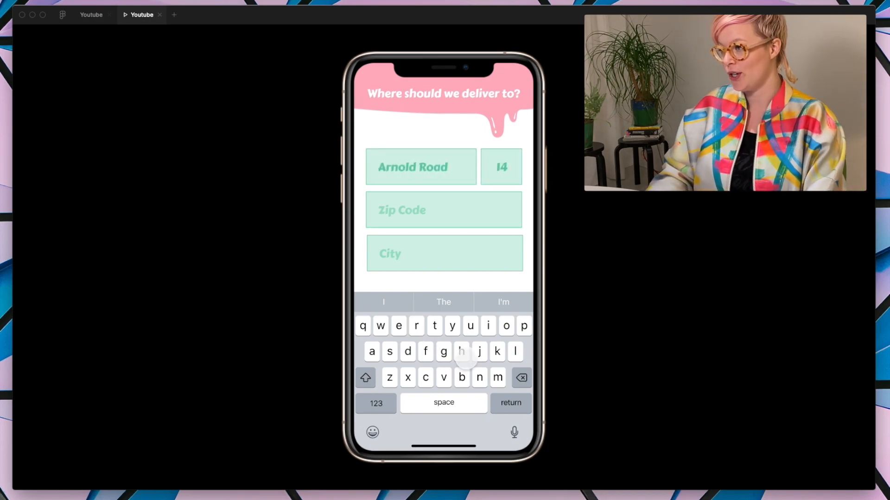
{"action": "left_click", "coordinate": [464, 360]}
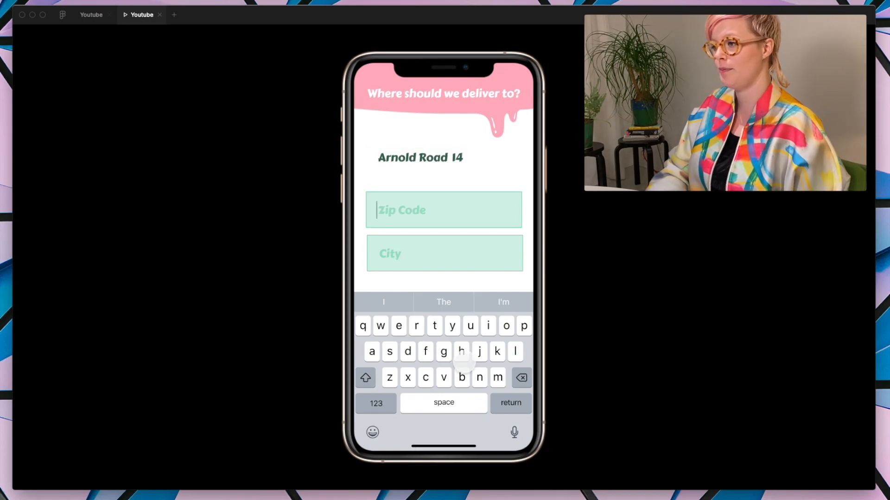
{"action": "left_click", "coordinate": [461, 357]}
{"action": "left_click", "coordinate": [401, 248]}
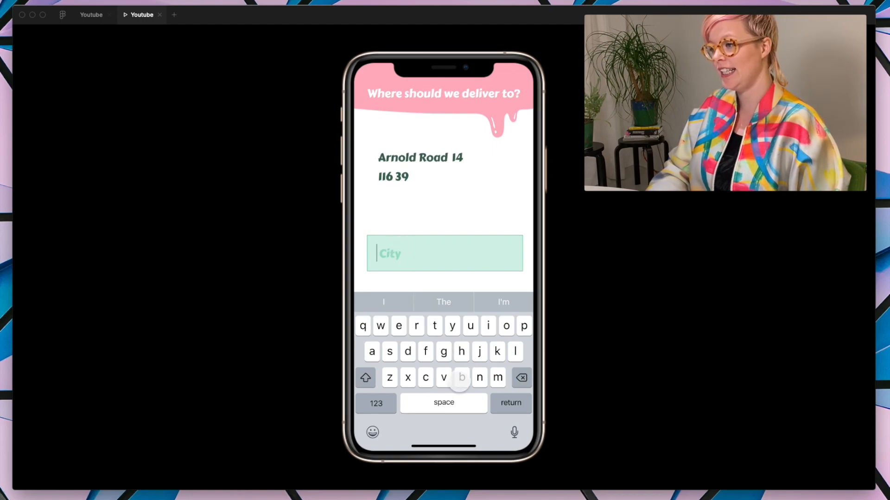
{"action": "left_click", "coordinate": [416, 359]}
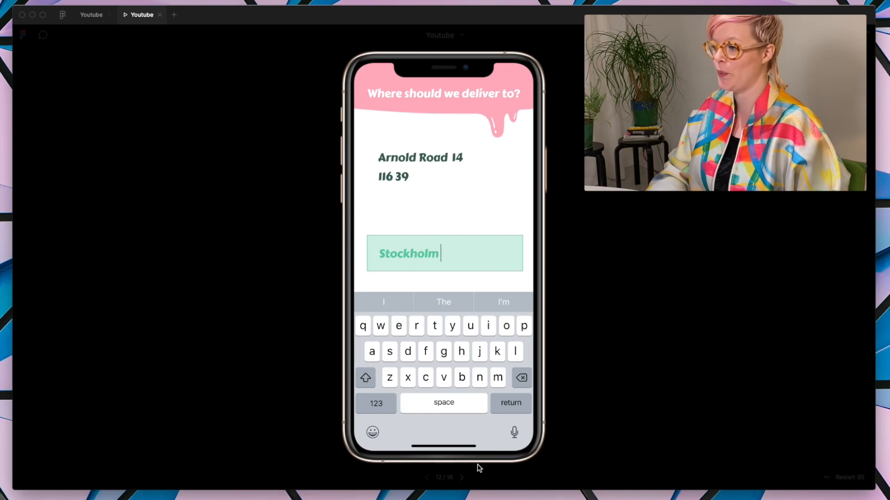
{"action": "left_click", "coordinate": [517, 406]}
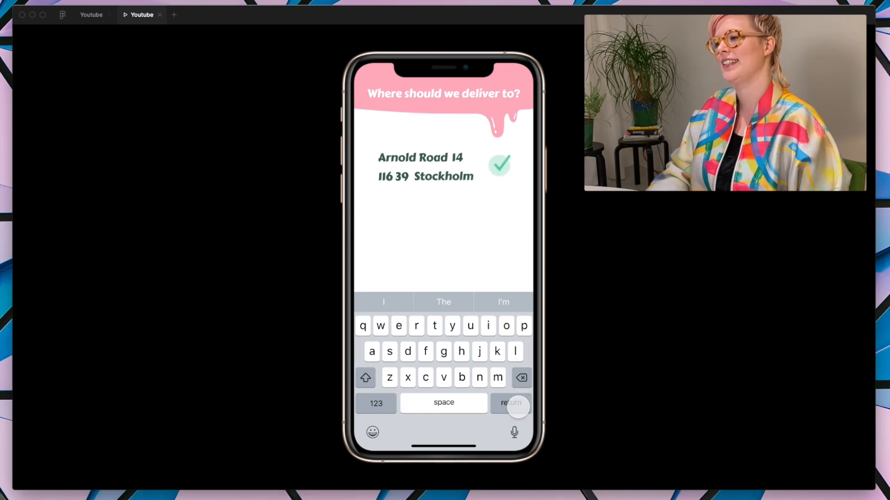
Step: Continue from the completed address to the payment methods, choose Plastic Currency and pay 52 kr
{"action": "left_click", "coordinate": [517, 407]}
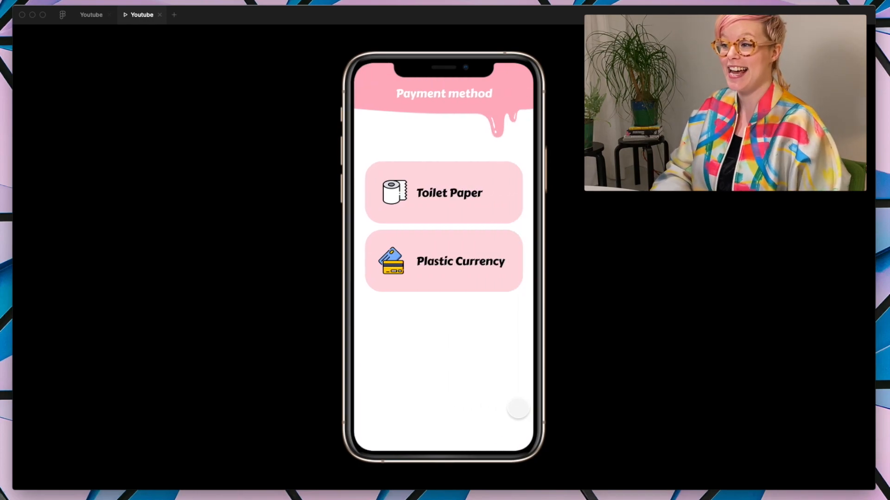
{"action": "left_click", "coordinate": [446, 276]}
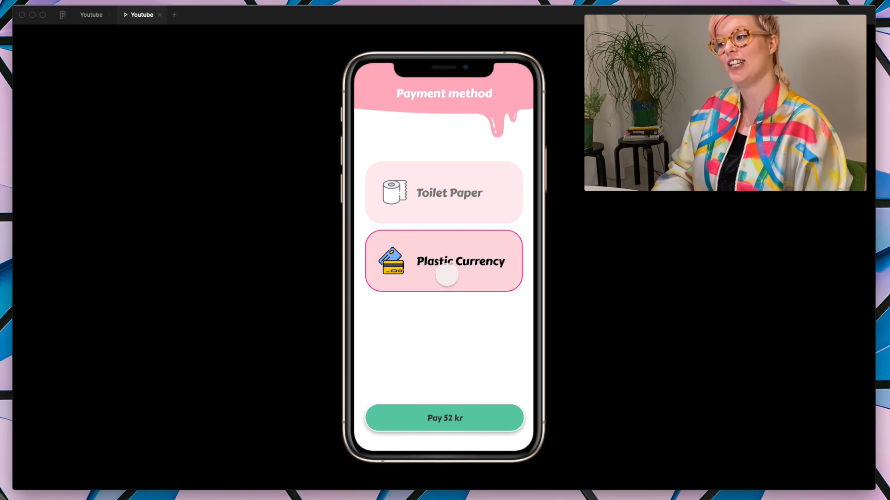
{"action": "left_click", "coordinate": [447, 423]}
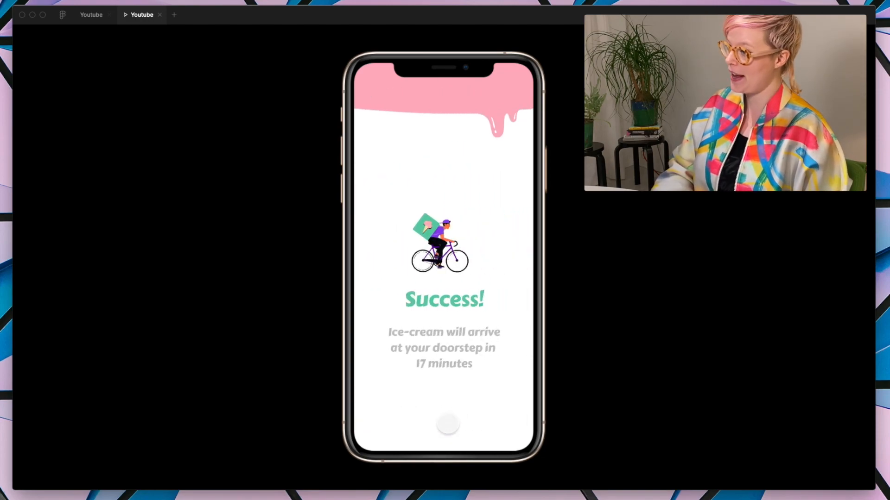